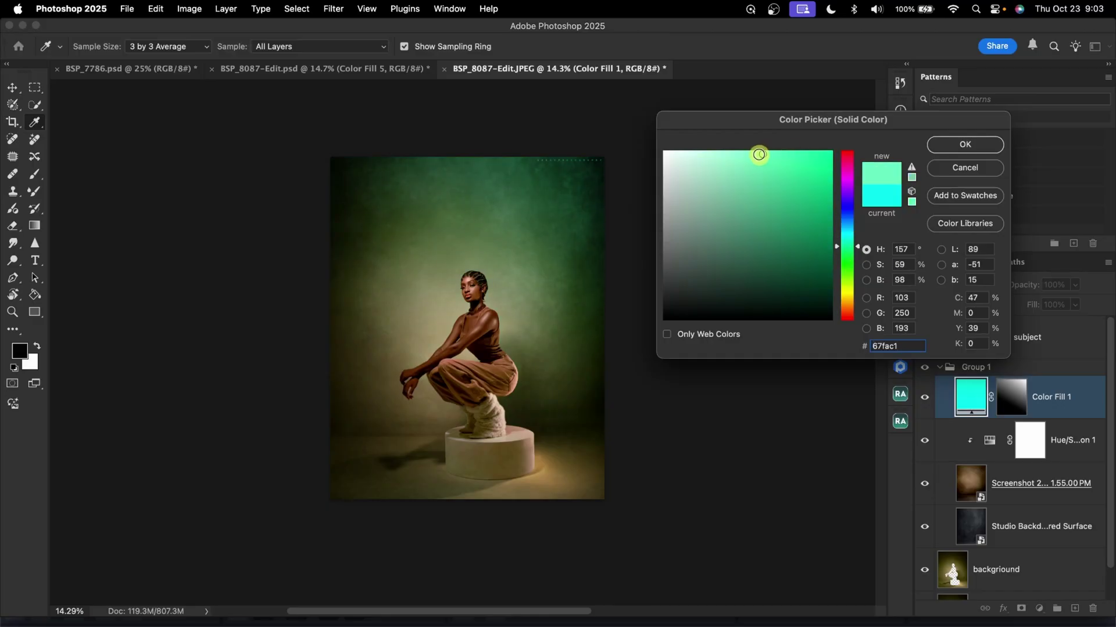
- Set Color Fill 1 to green 67fac1 and add a yellow ffec6a solid color fill layer above it
key(Return)
key(g)
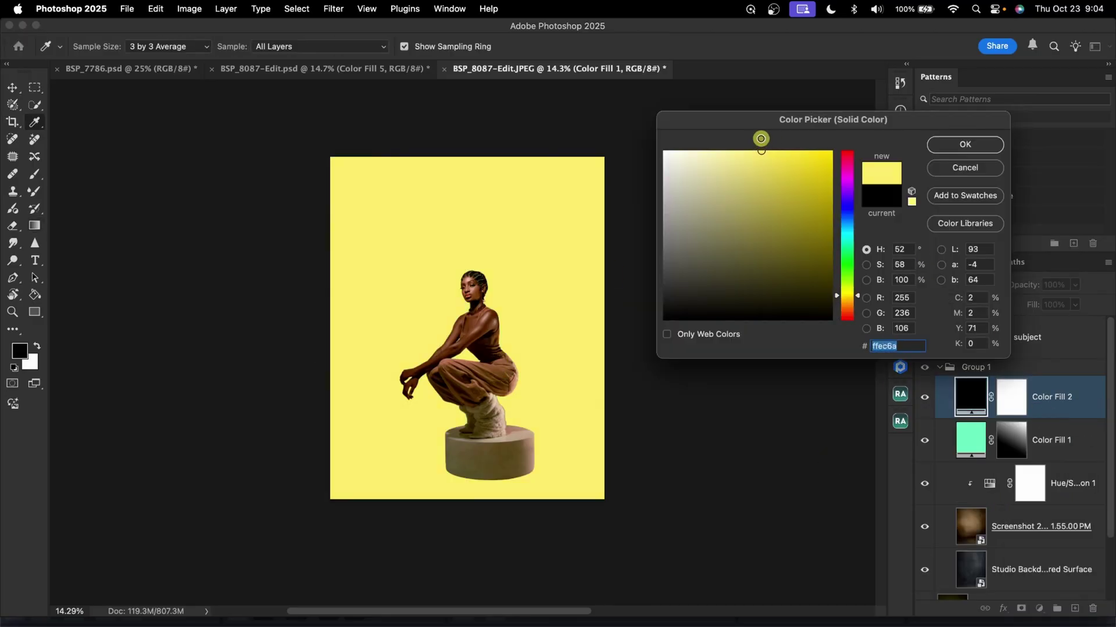
key(Return)
- Invert the yellow fill's mask, reveal it with a white diagonal gradient from the image's lower-left corner, and blend it as Soft Light
key(x)
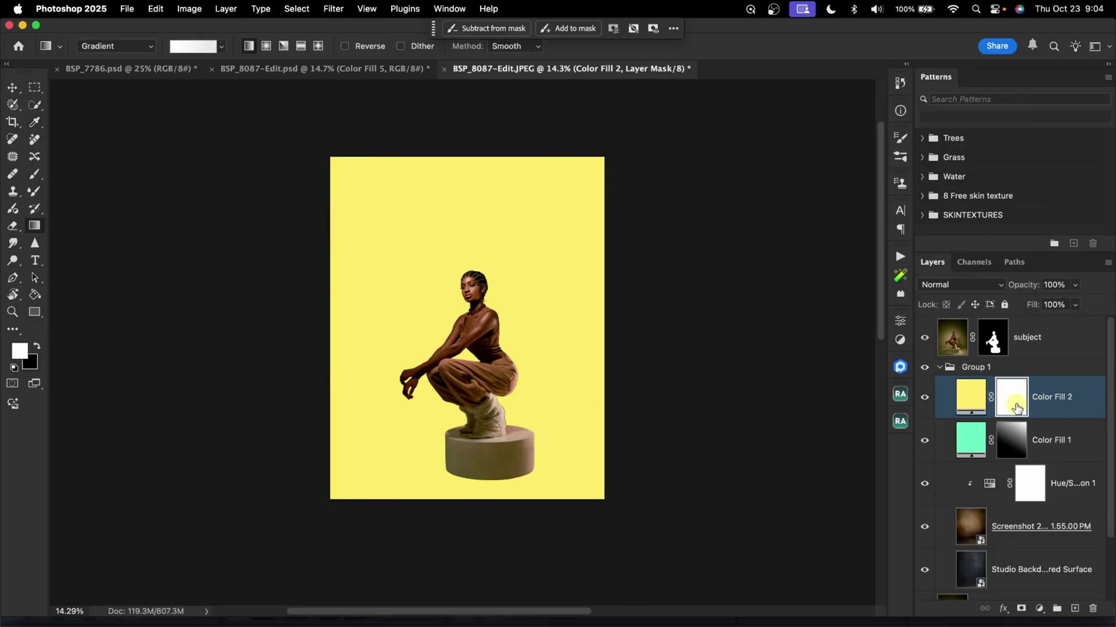
key(ctrl+i)
drag(346, 494, 557, 213)
click(960, 284)
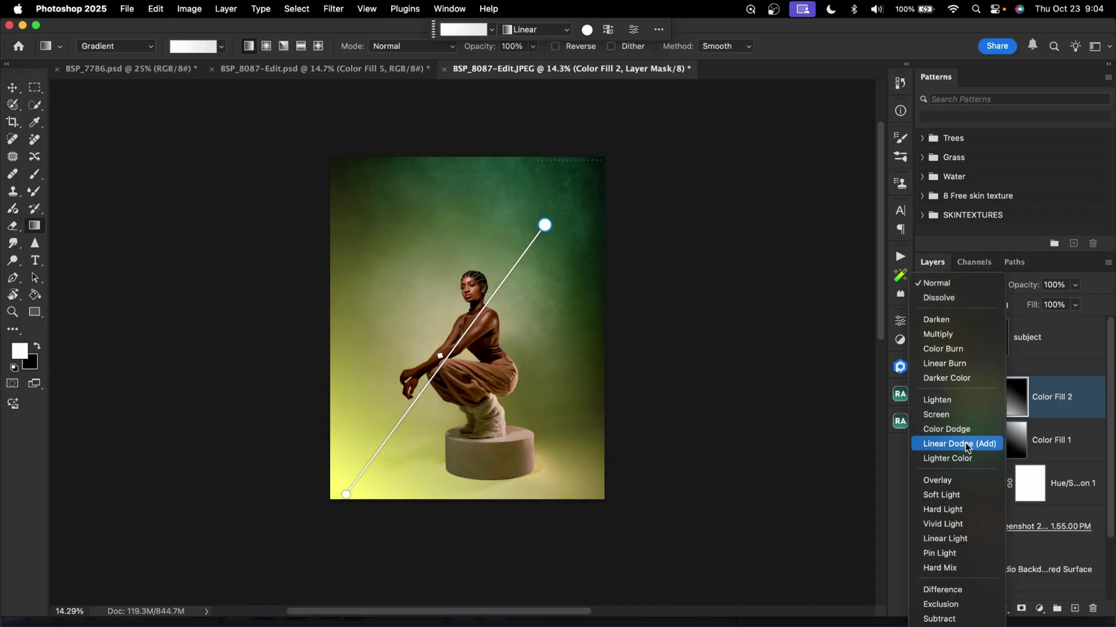
click(949, 493)
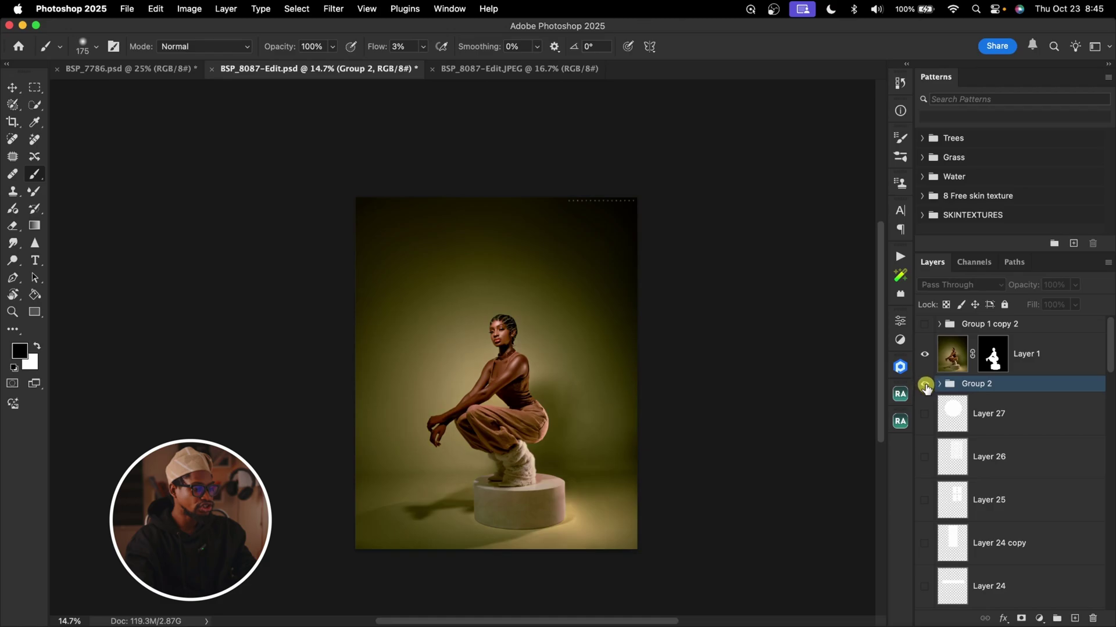
- Toggle Group 2's visibility in BSP_8087-Edit.psd to compare the image with and without the group
click(925, 385)
click(925, 385)
click(925, 385)
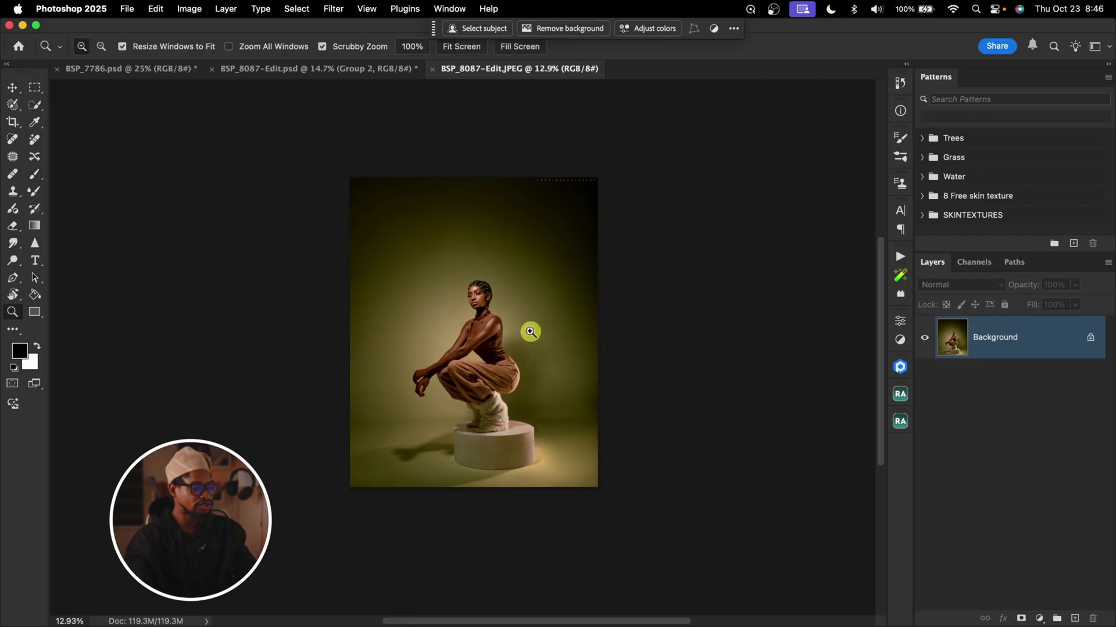
- Duplicate the Background layer of BSP_8087-Edit.JPEG
mouse_move(530, 332)
mouse_down()
mouse_move(550, 325)
mouse_move(527, 265)
mouse_up()
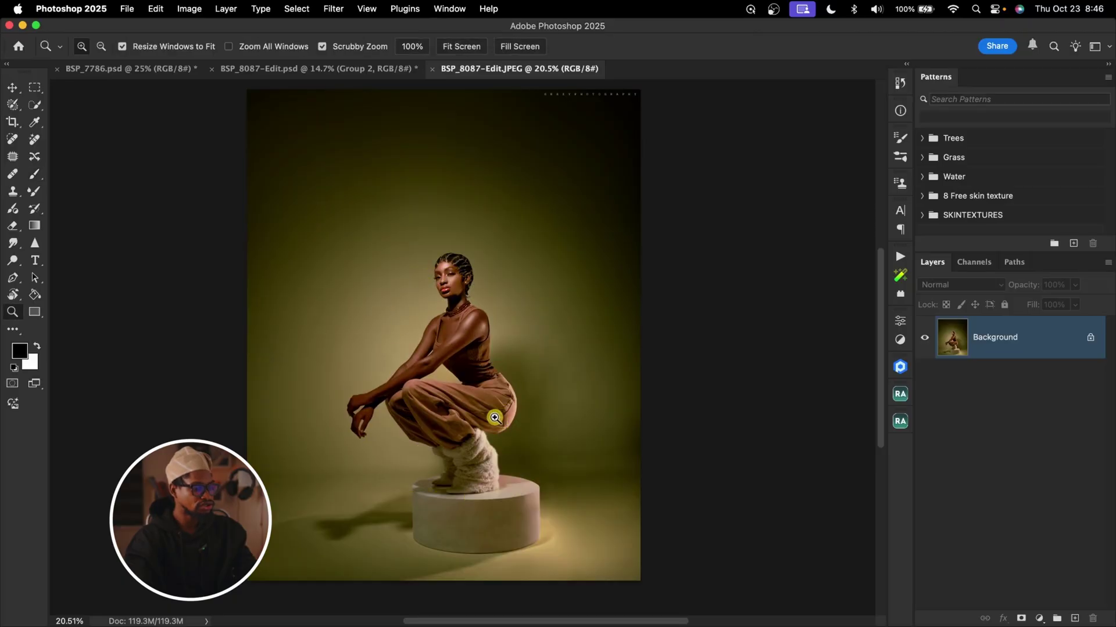
drag(498, 417, 484, 418)
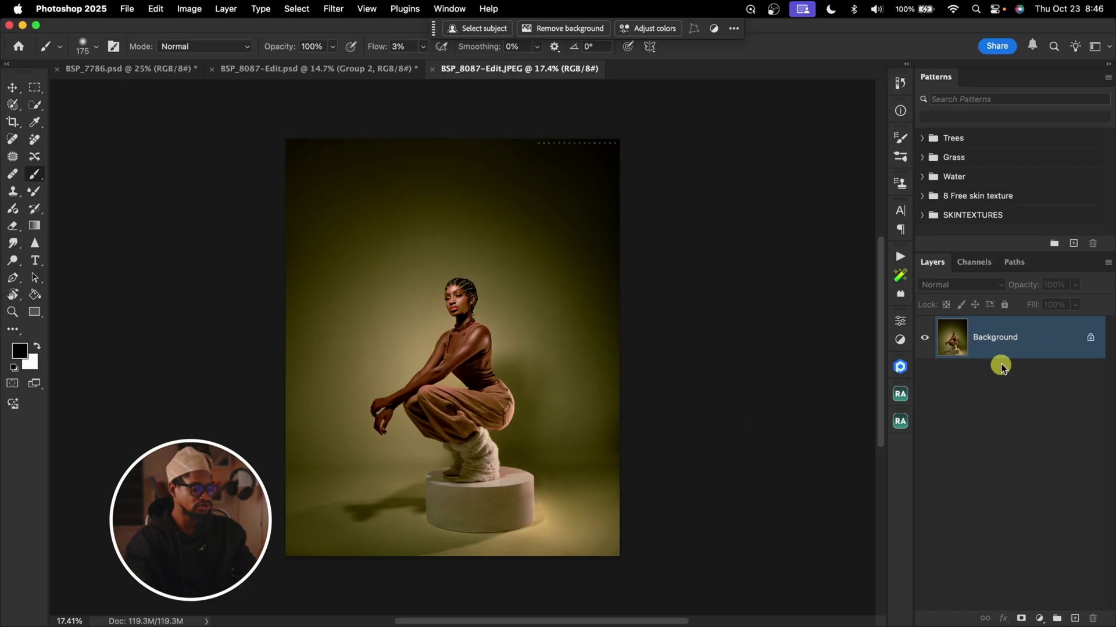
key(super+j)
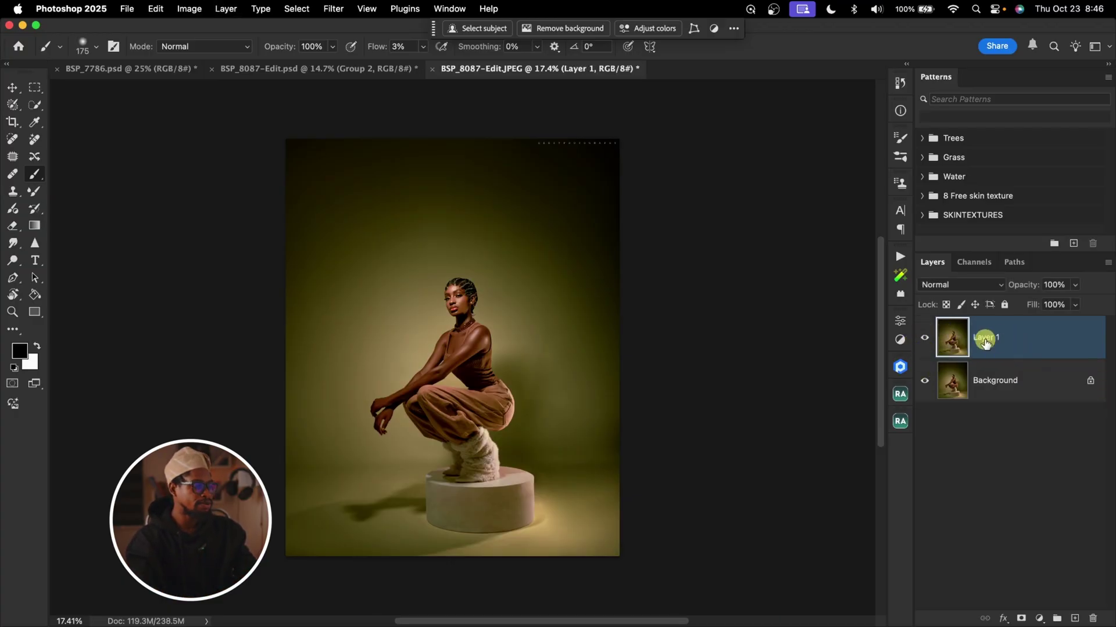
- Select the woman and her pedestal with Select Subject, using the Cloud (Detailed results) processing option
click(38, 107)
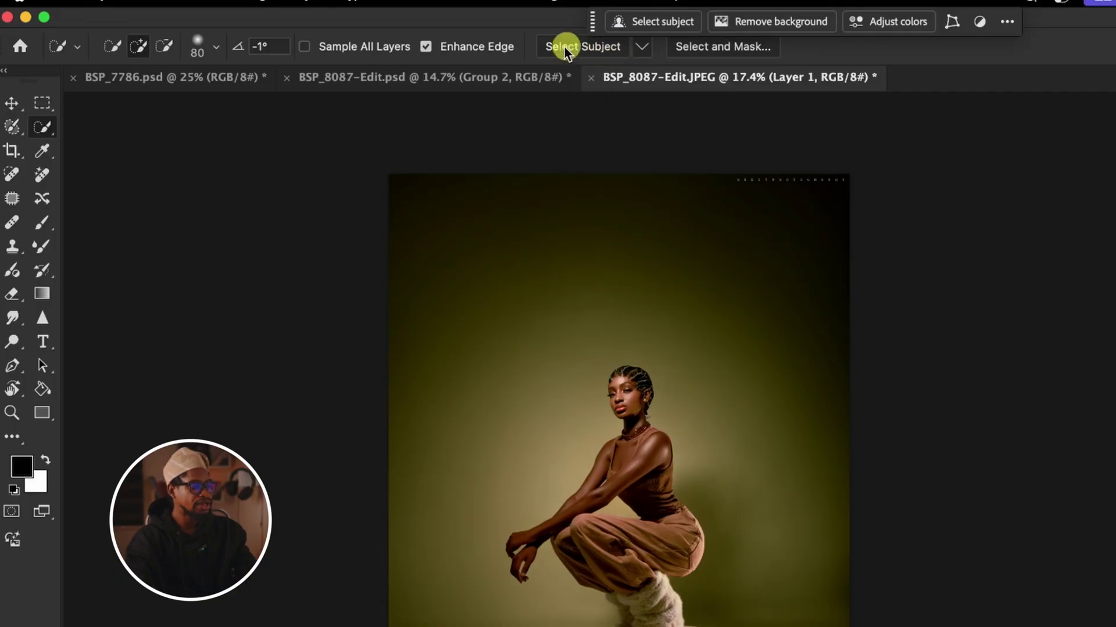
click(646, 46)
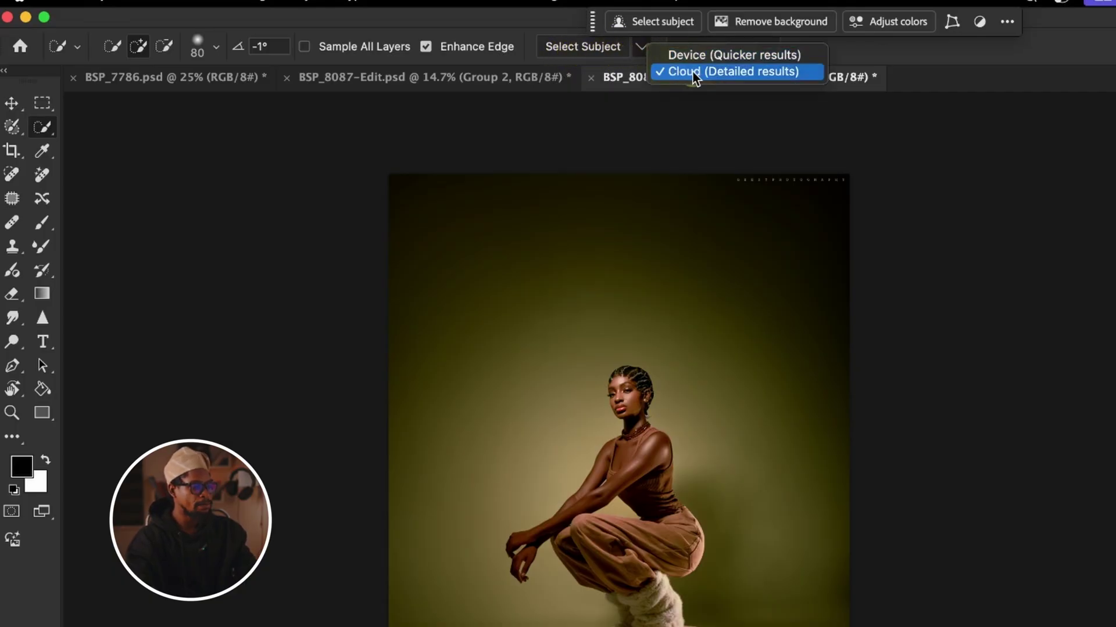
click(733, 70)
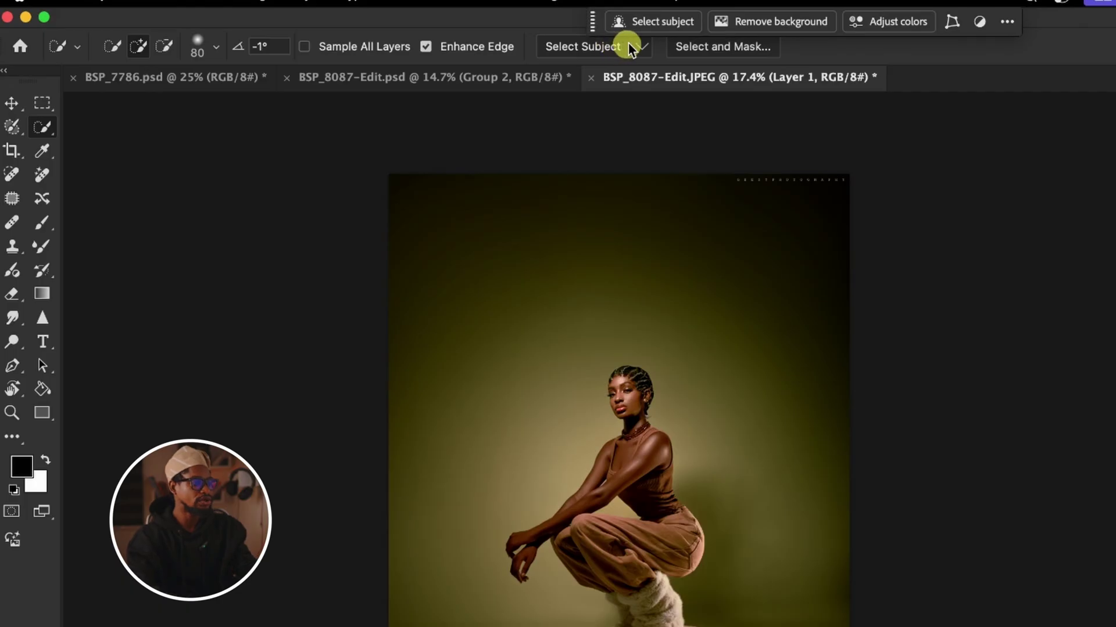
click(639, 47)
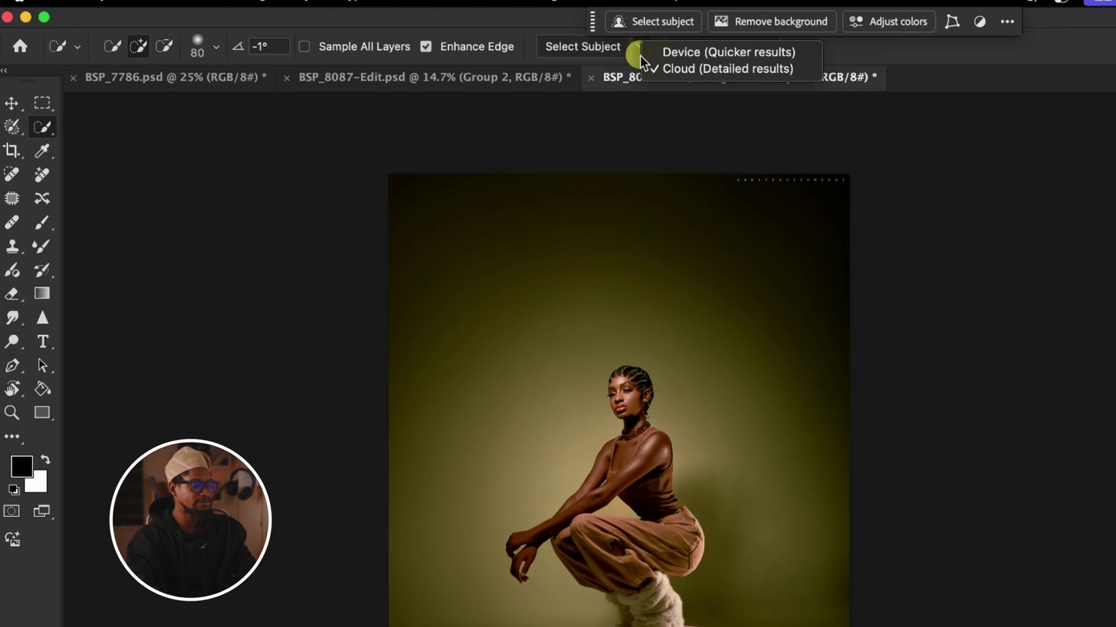
click(572, 46)
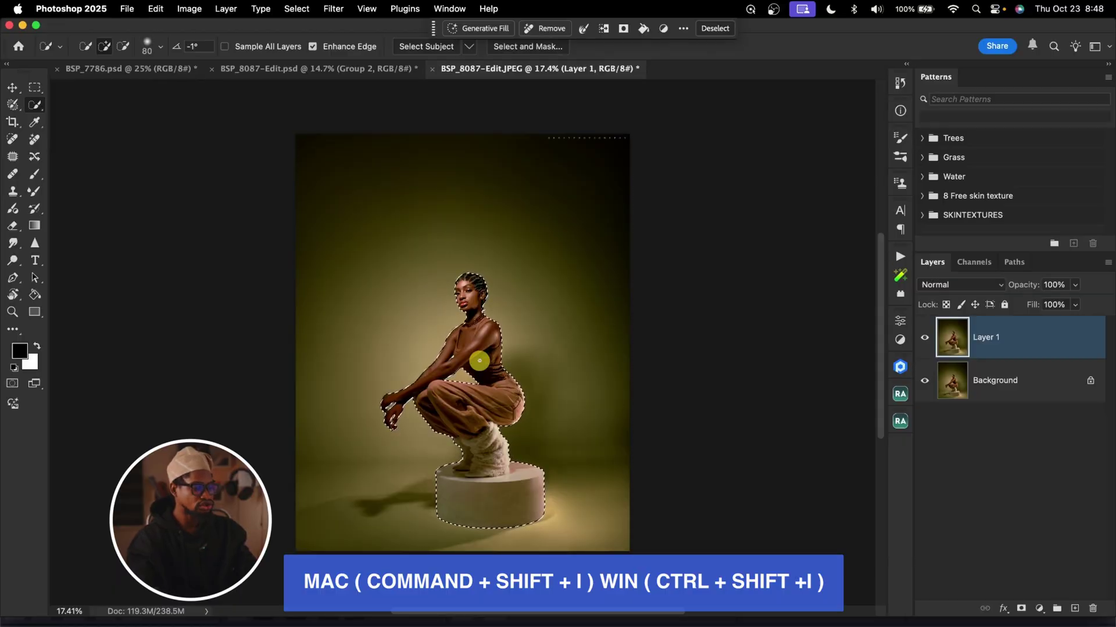
- Invert the selection and copy the surrounding backdrop to a new layer
right_click(479, 360)
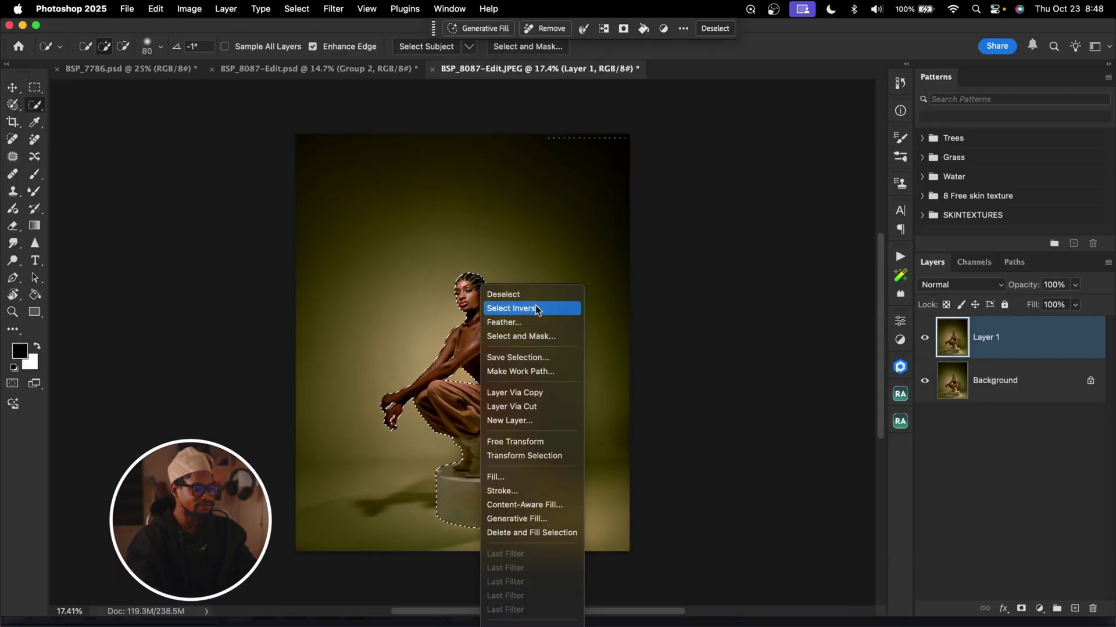
click(512, 308)
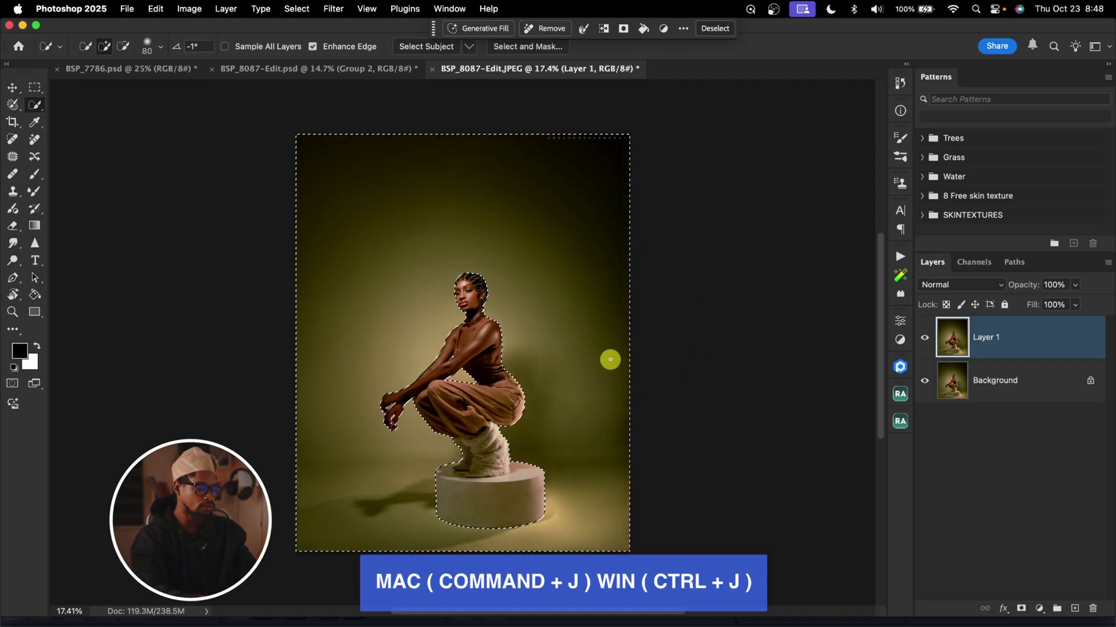
key(super+j)
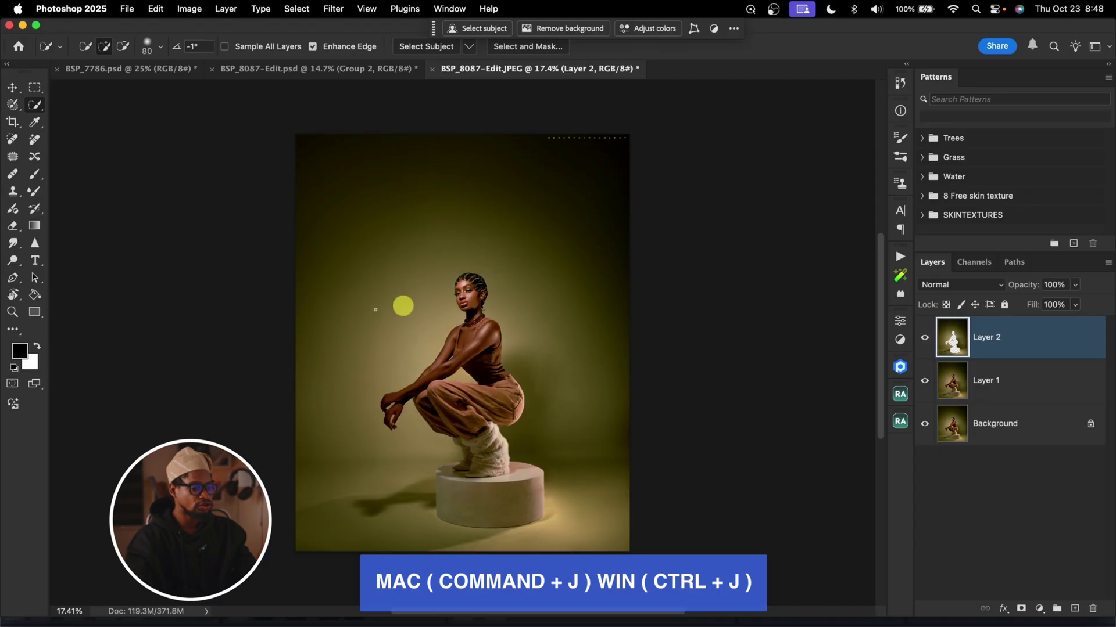
- Rename the backdrop cutout layer as backgriound and the full image copy beneath it as subject
click(986, 338)
text(backgriound)
key(Return)
double_click(981, 381)
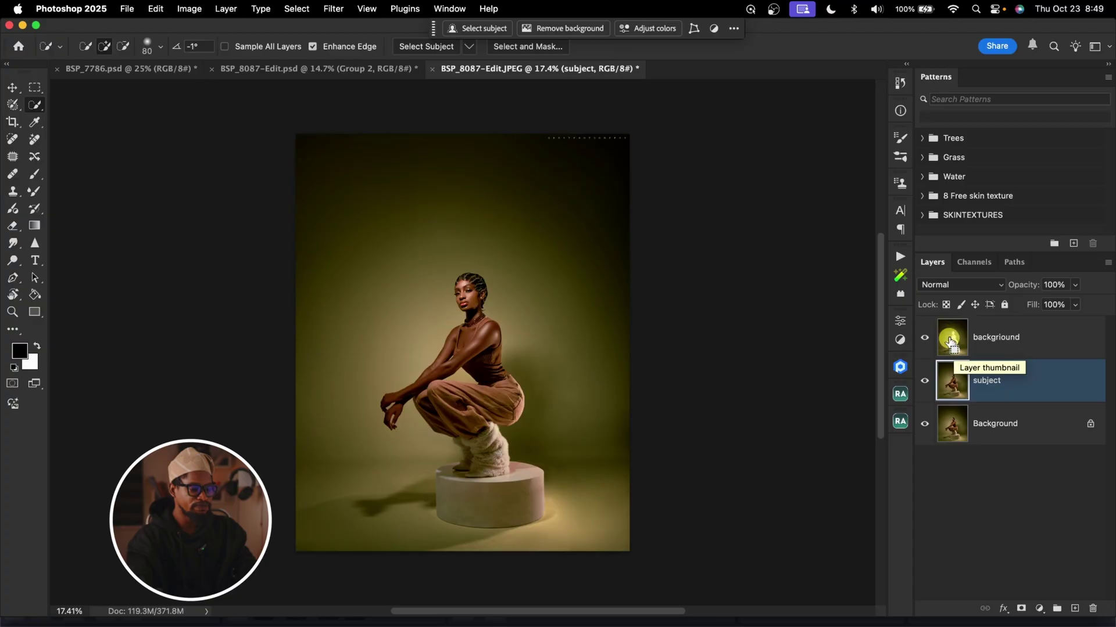
- Load the backgriound layer's pixels as a selection, invert it, and apply it as a mask on the subject layer
super+click(950, 343)
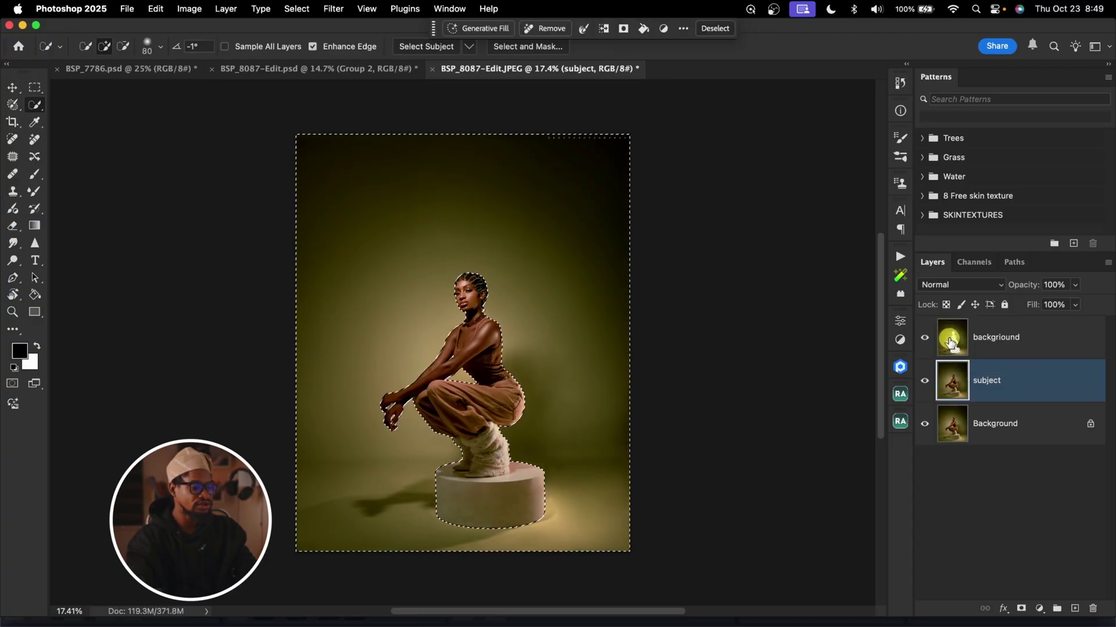
key(super+d)
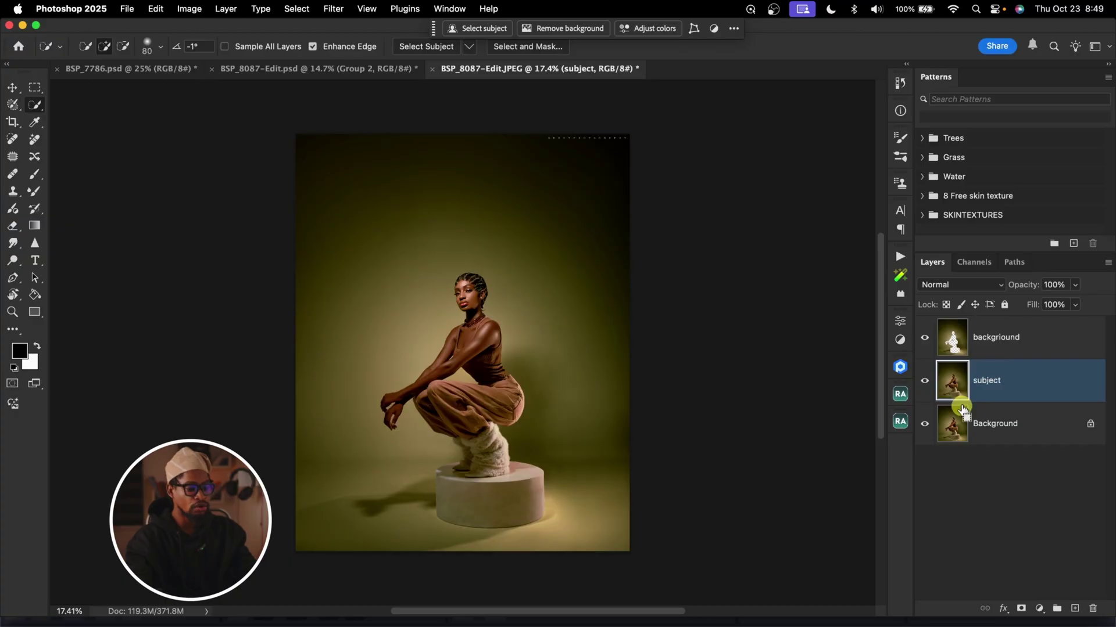
super+click(952, 345)
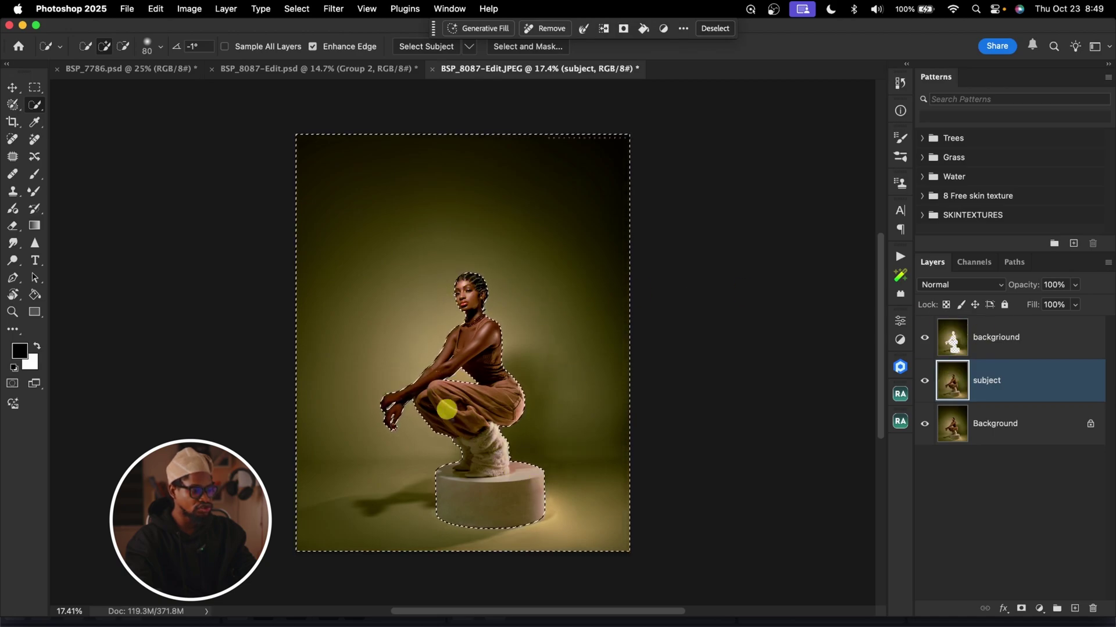
right_click(483, 368)
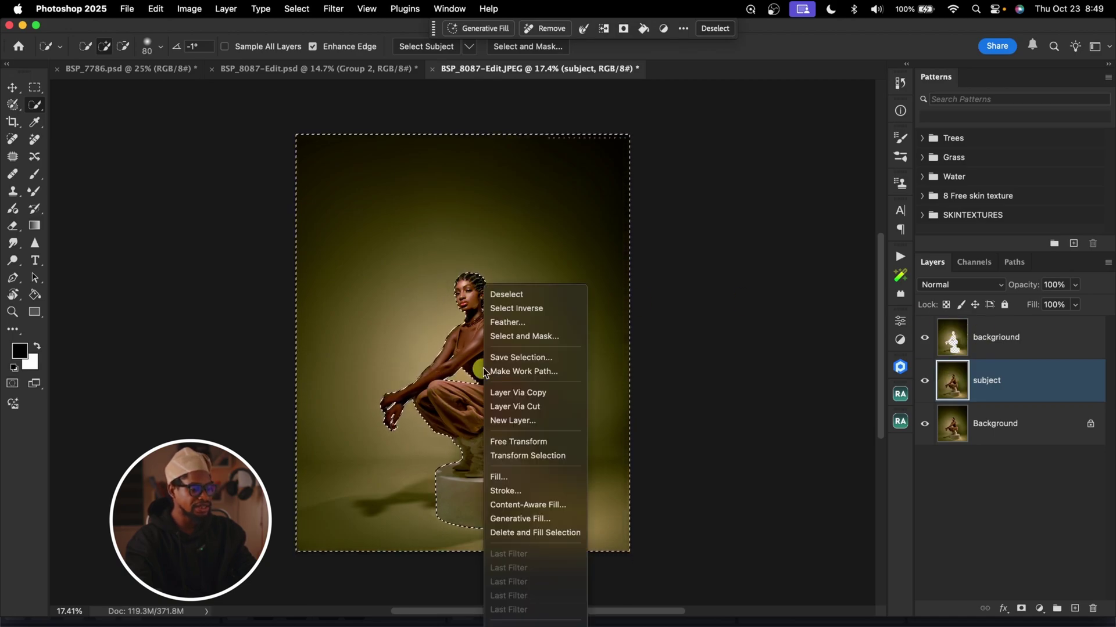
click(536, 310)
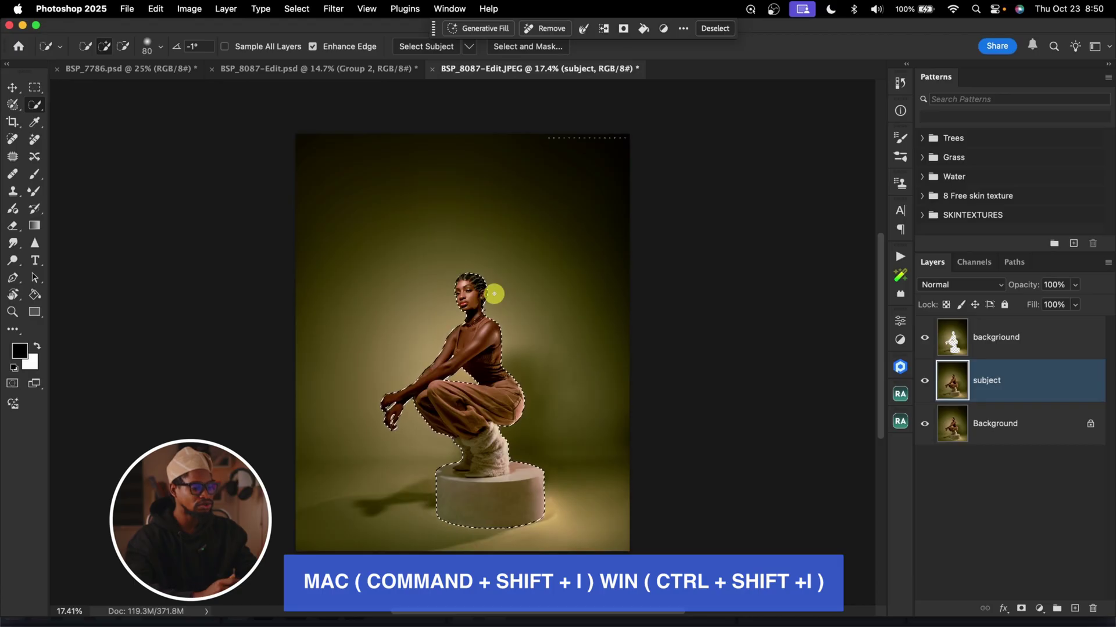
click(1021, 609)
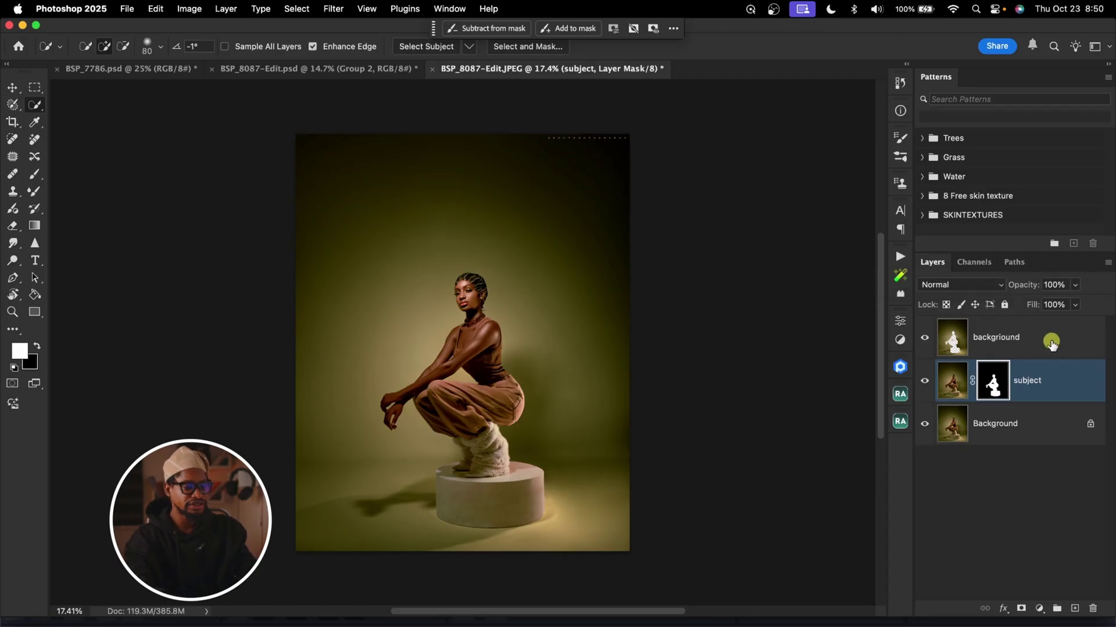
- Move the backgriound layer beneath the subject layer and add a black 000000 solid color fill between them
drag(1052, 344, 1033, 391)
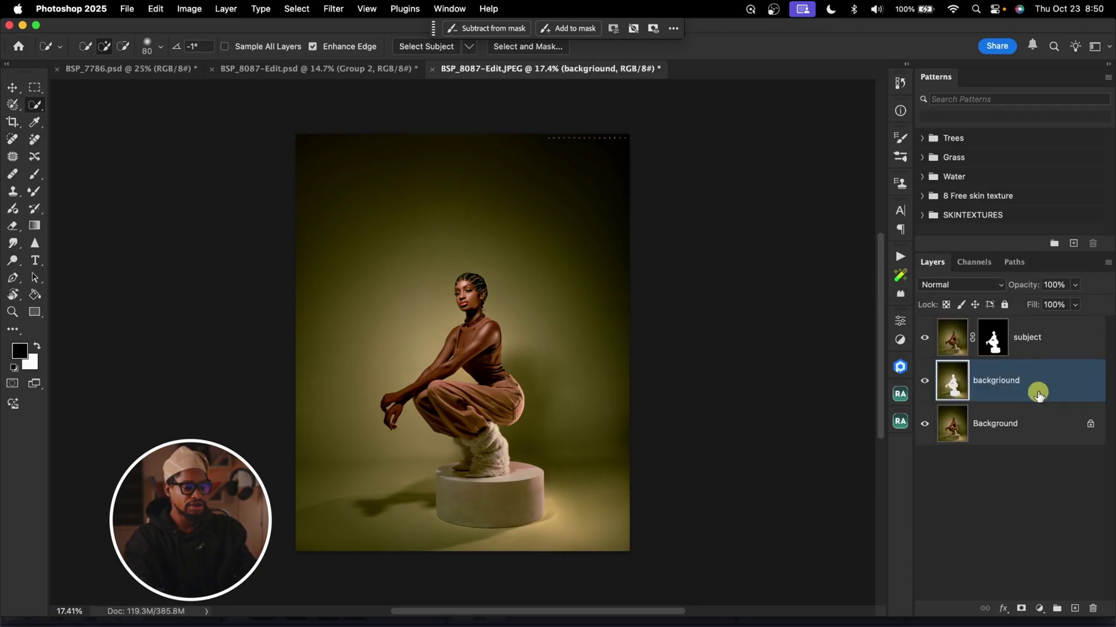
click(1020, 606)
key(super+z)
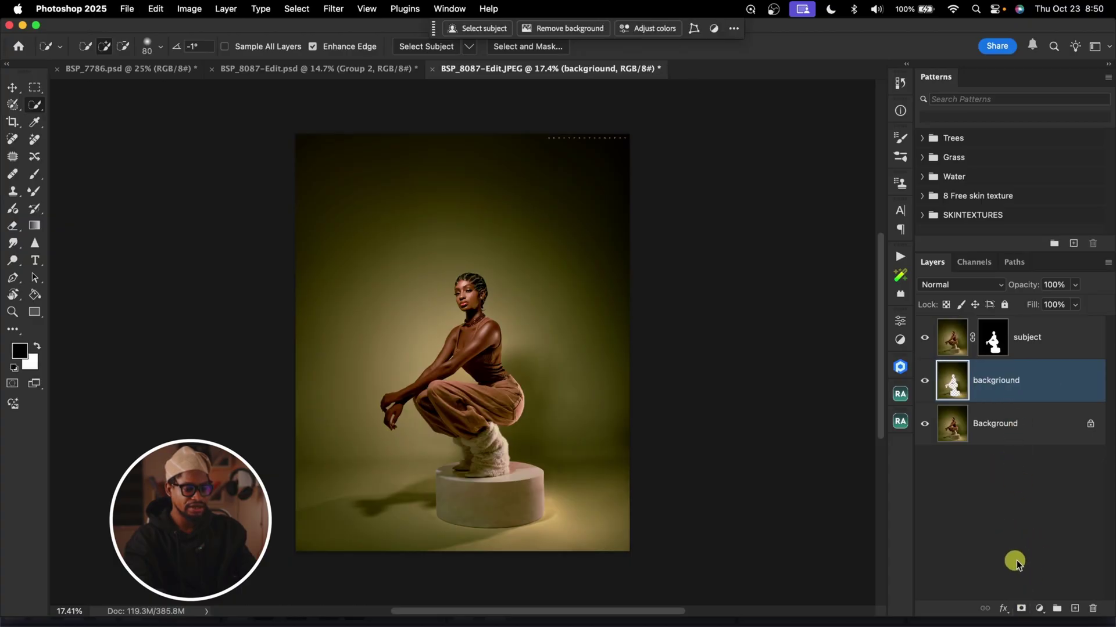
click(1041, 609)
click(1044, 417)
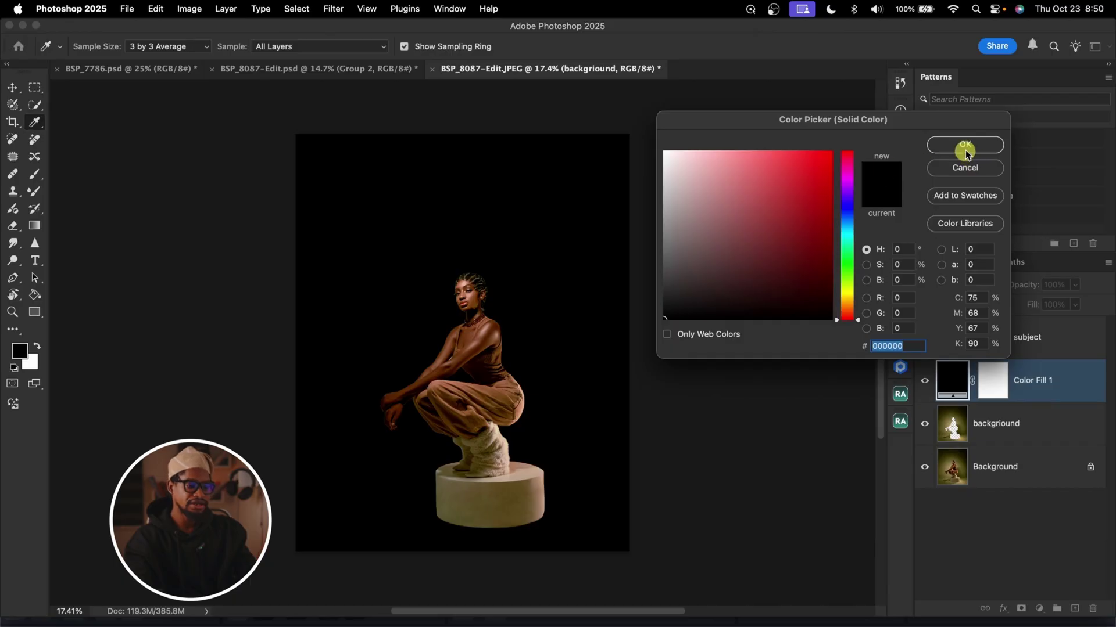
click(964, 145)
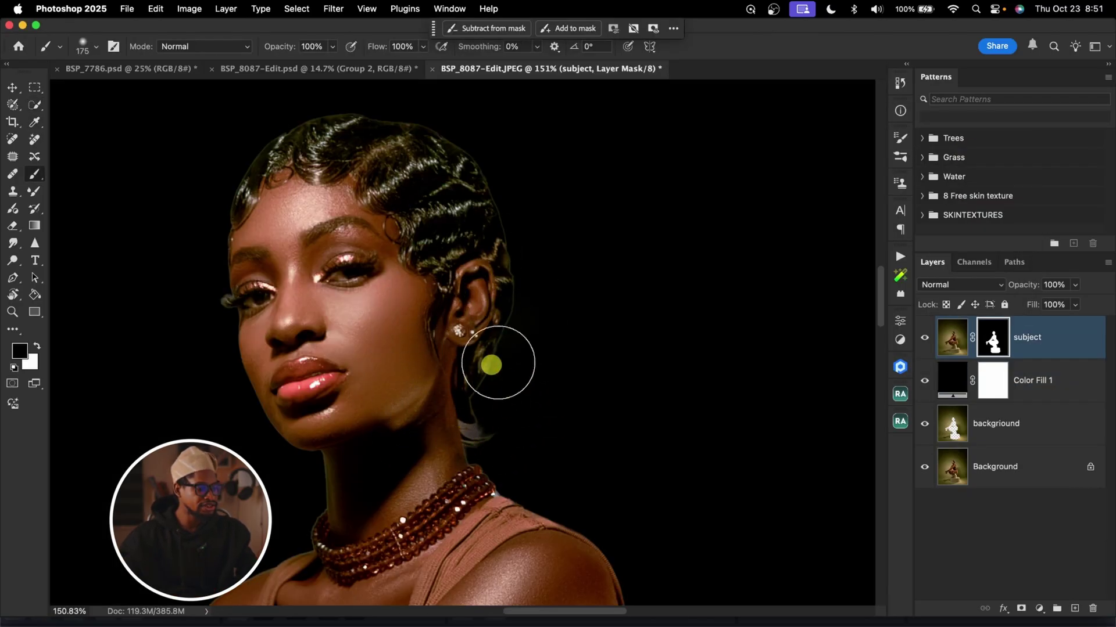
- Paint black on the subject layer's mask to hide part of the woman's cheek and ear
drag(523, 331, 401, 374)
key(z)
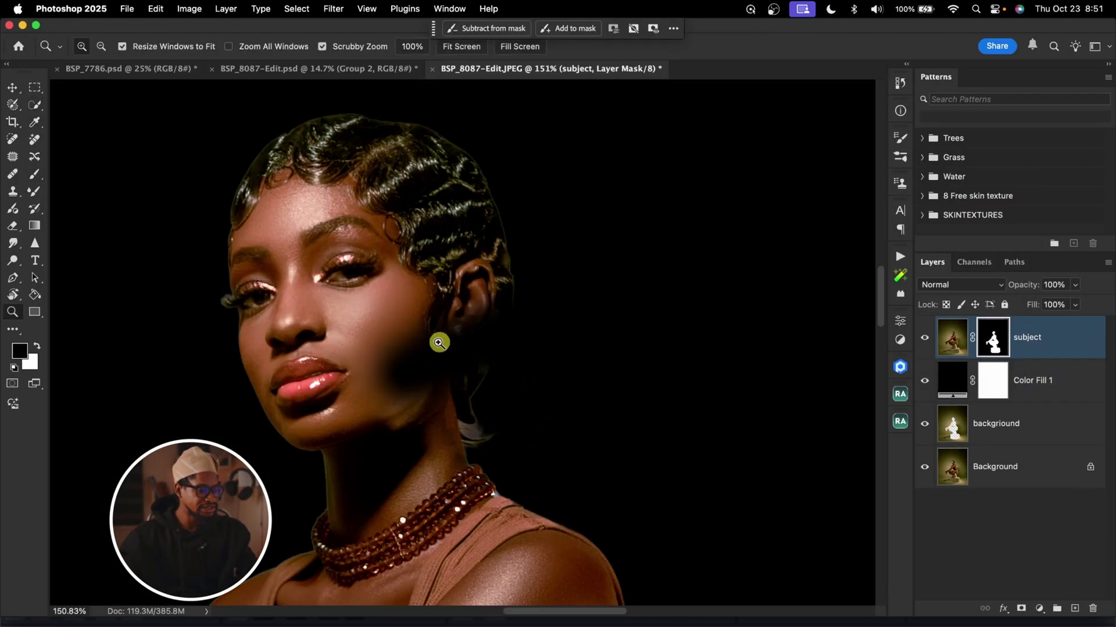
click(443, 341)
key(b)
- Paint white on the subject's mask to restore the cheek and ear, and undo the stroke spilling past the hair
key(z)
click(517, 283)
drag(517, 282, 511, 279)
key(b)
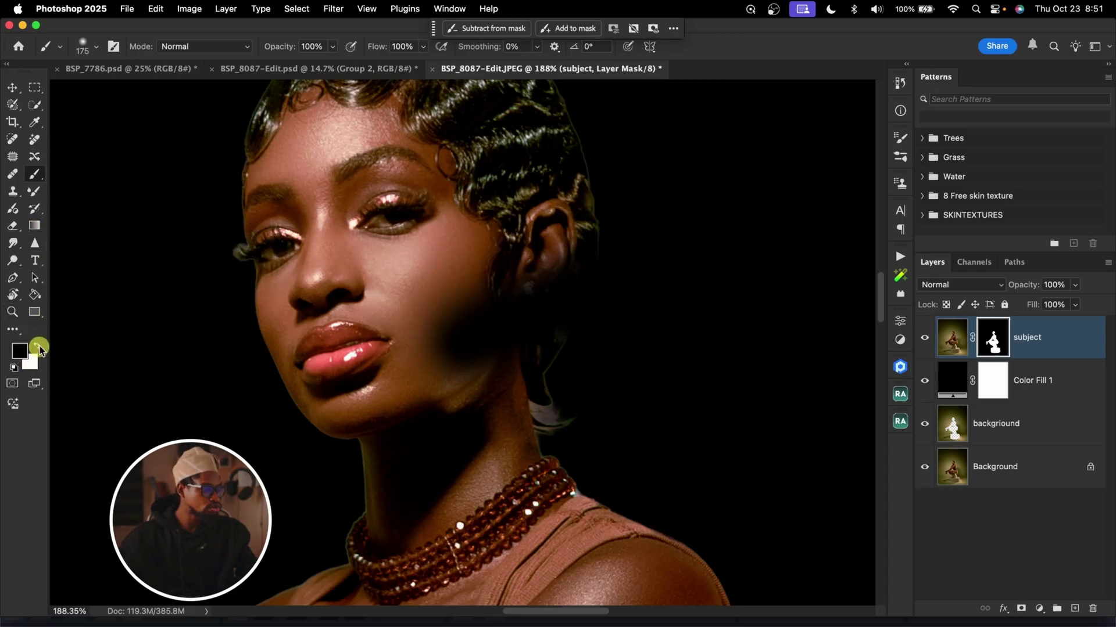
click(38, 347)
mouse_move(438, 313)
mouse_down()
mouse_move(490, 233)
mouse_move(531, 226)
mouse_move(536, 267)
mouse_move(519, 325)
mouse_move(543, 229)
mouse_move(510, 348)
mouse_move(548, 216)
mouse_move(521, 286)
mouse_move(530, 169)
mouse_move(545, 284)
mouse_move(533, 146)
mouse_move(560, 340)
mouse_move(480, 359)
mouse_move(543, 307)
mouse_move(599, 290)
mouse_up()
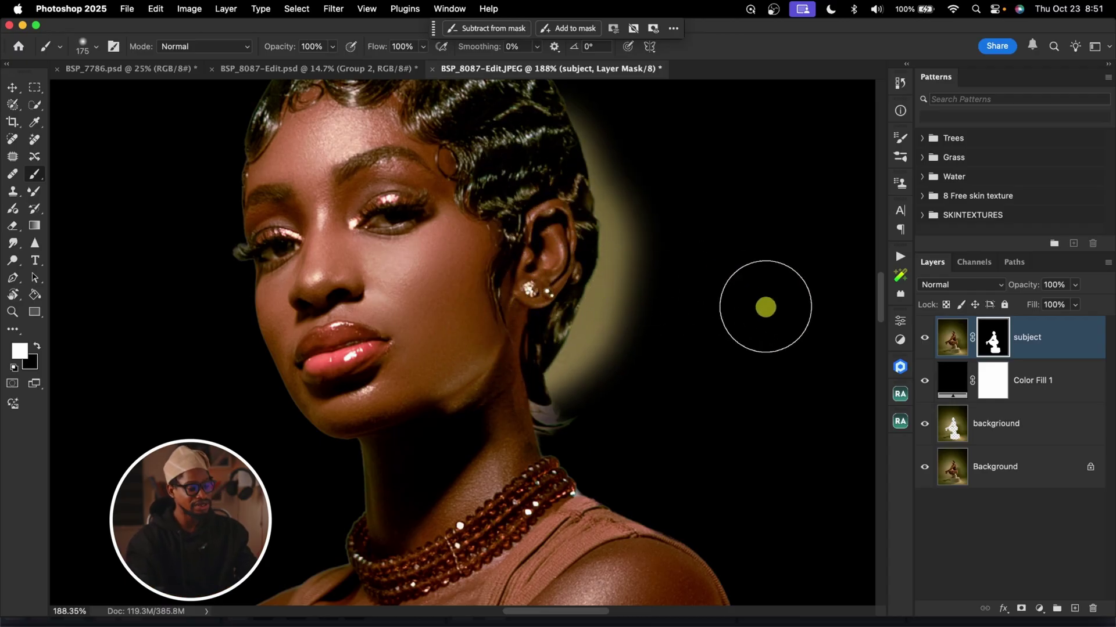
key(super+z)
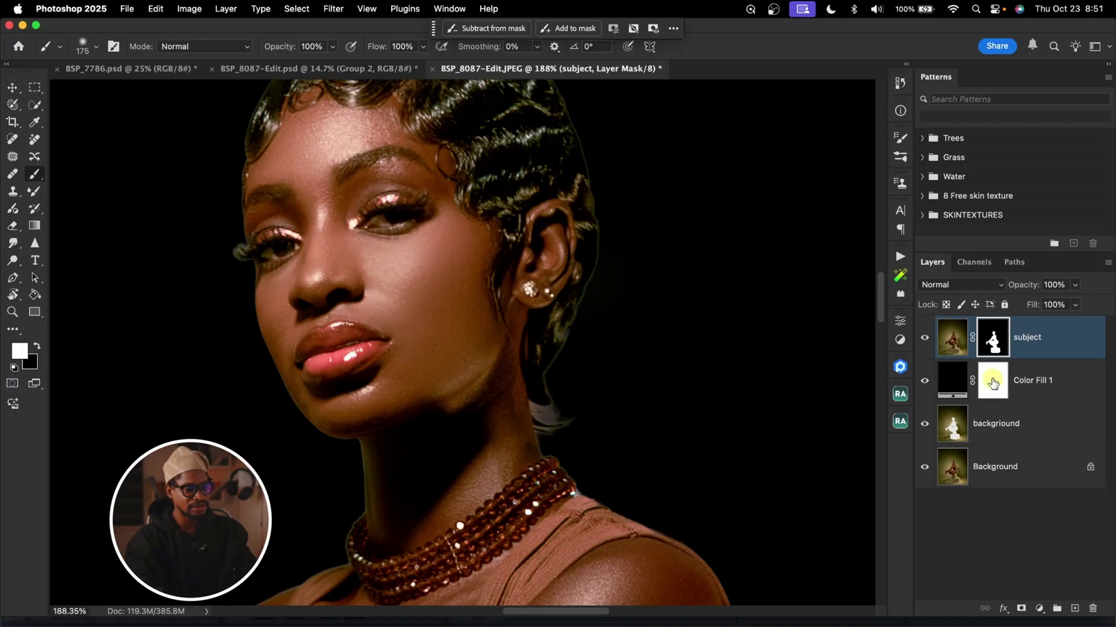
- Delete the black color fill layer and move the backgriound layer above the subject layer
click(1051, 389)
key(BackSpace)
key(z)
drag(623, 209, 500, 263)
key(super+])
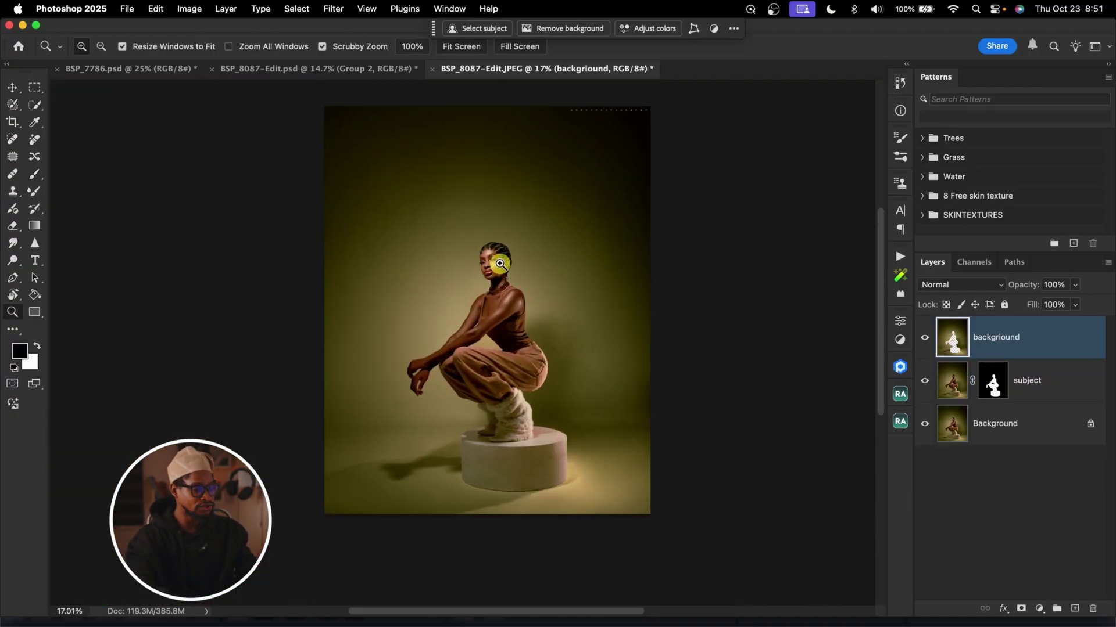
- Undo the subject layer's mask, clear the restored selection, and make the subject layer active
key(super+z)
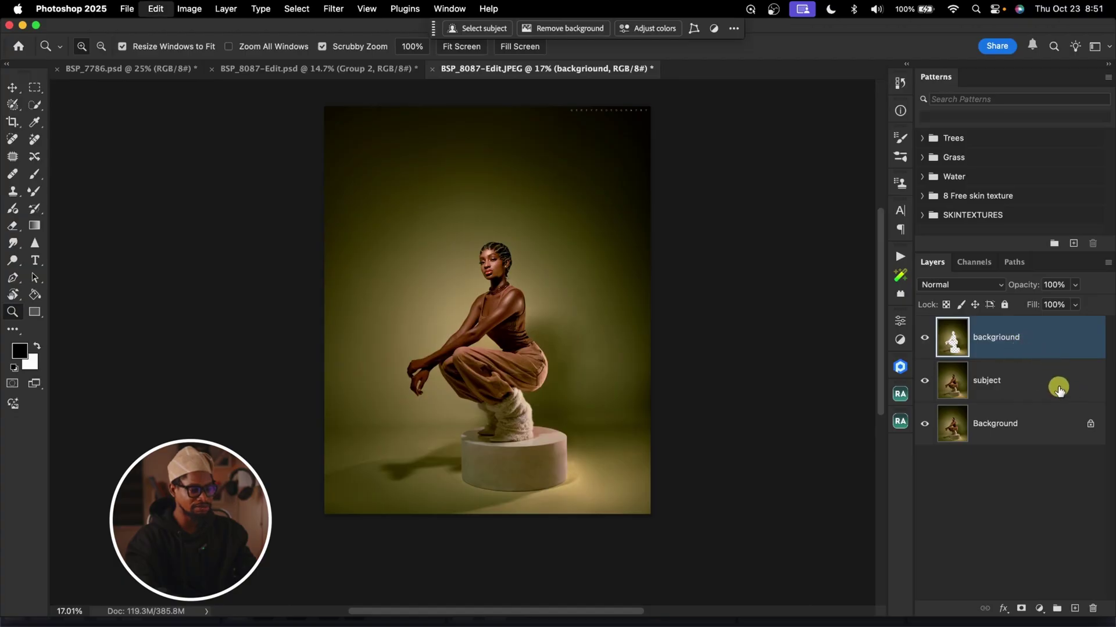
key(super+z)
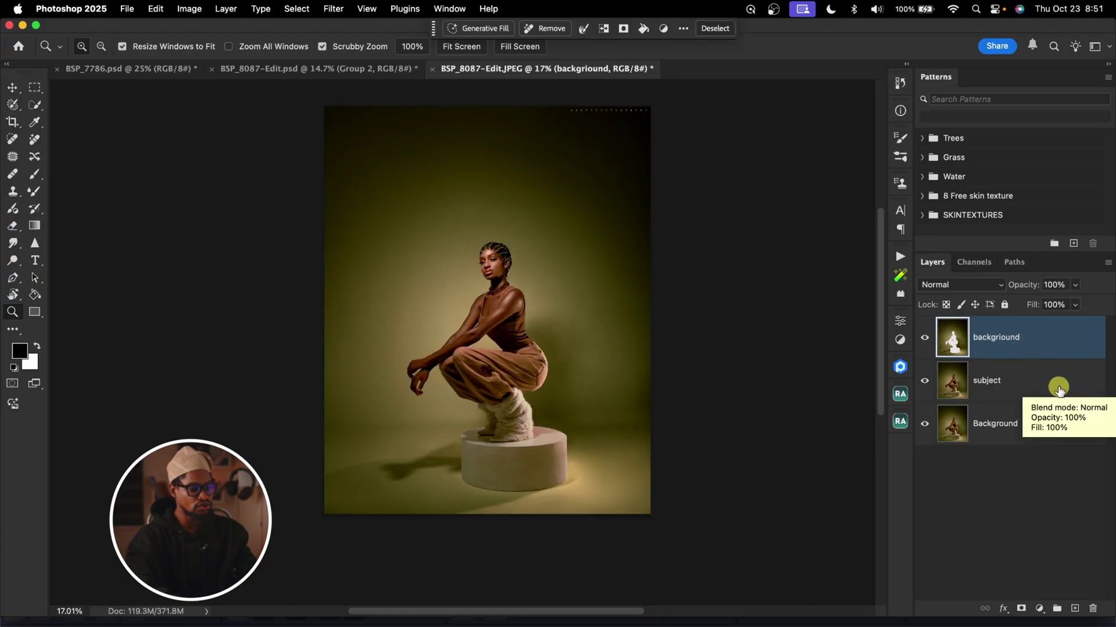
key(super+d)
click(1032, 393)
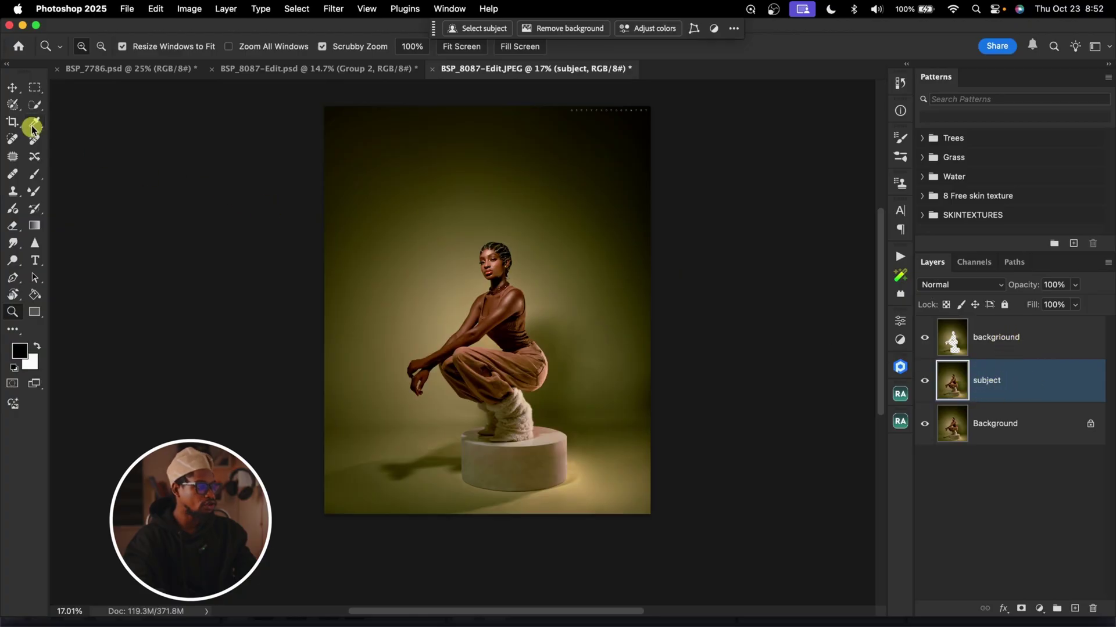
- Load the backgriound layer's outline as a selection, invert it to the woman and pedestal, and add it as a mask on the subject layer
click(33, 106)
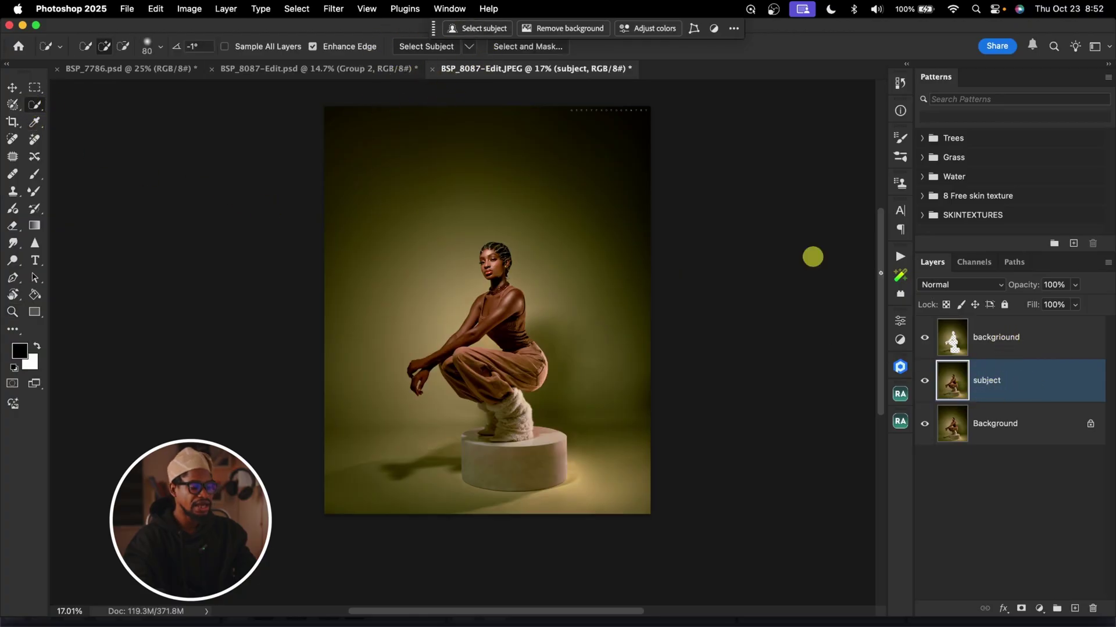
super+click(953, 342)
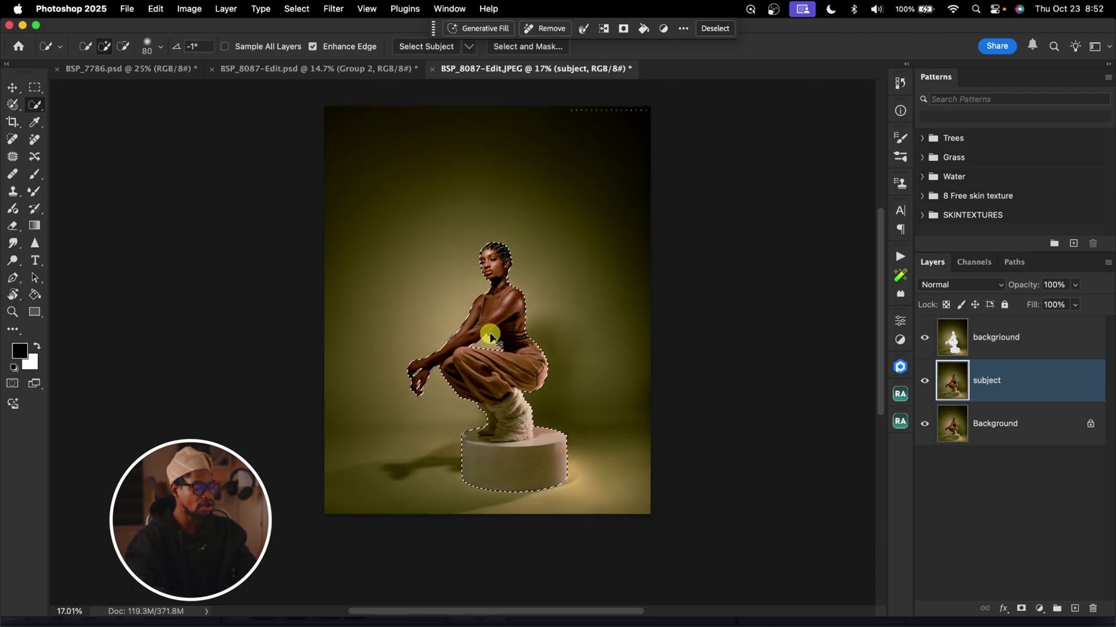
right_click(504, 286)
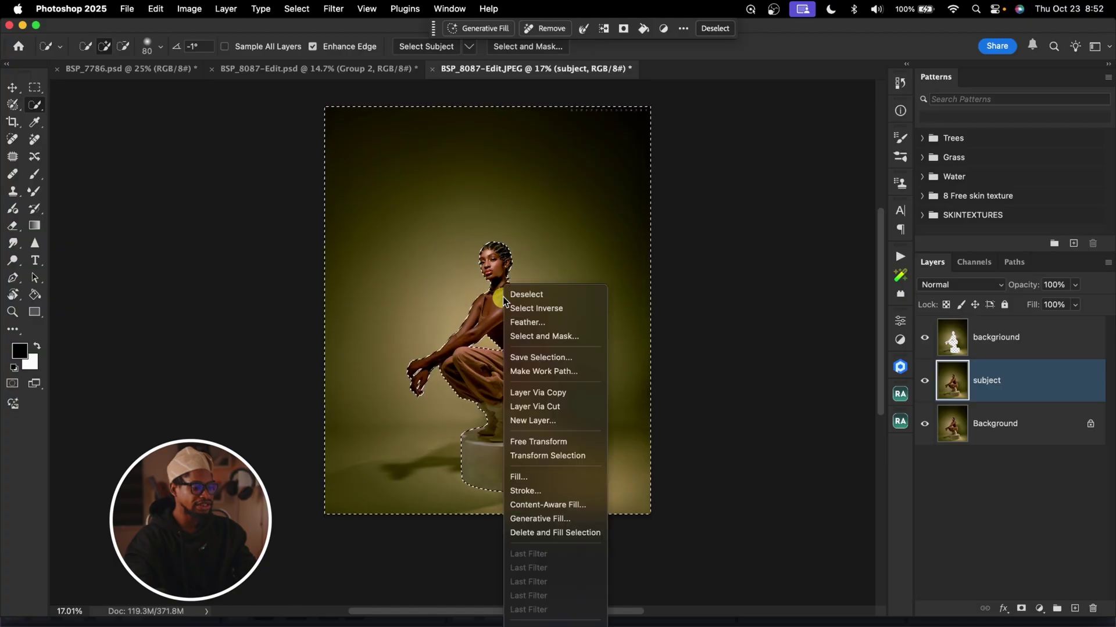
click(530, 308)
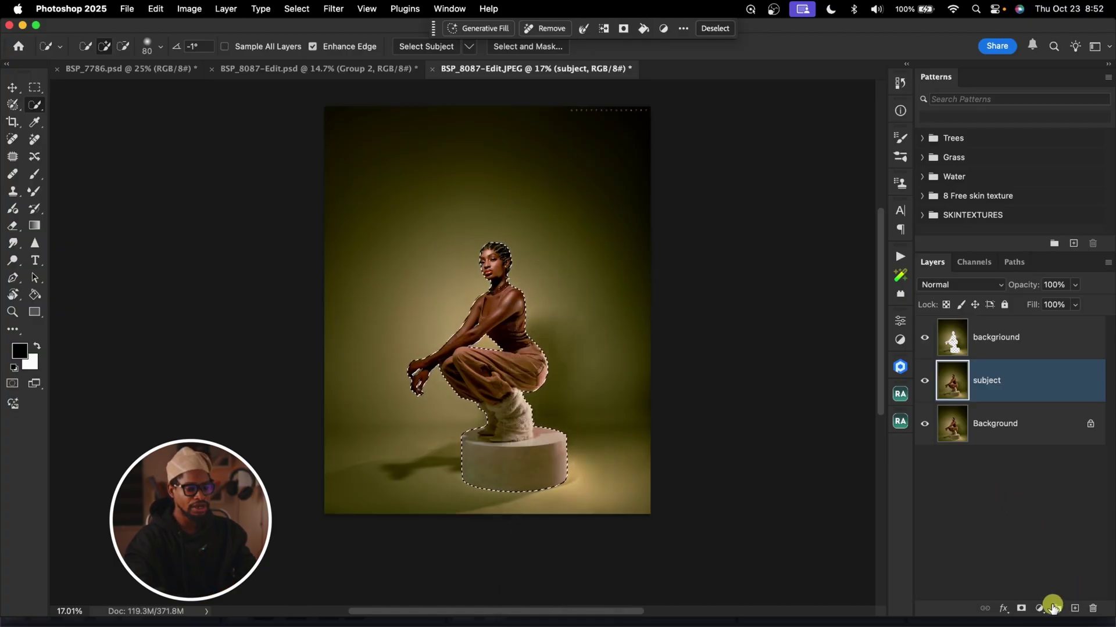
click(1021, 609)
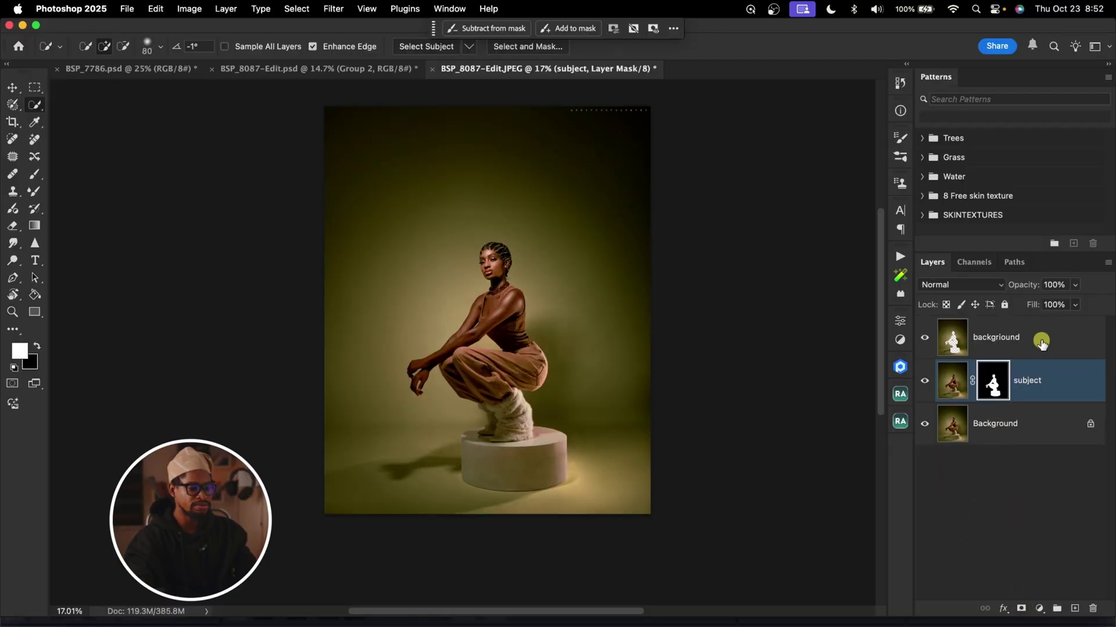
- Move the backgriound layer below the subject layer, and hide the subject and Background layers
click(1043, 343)
drag(1067, 342, 1061, 392)
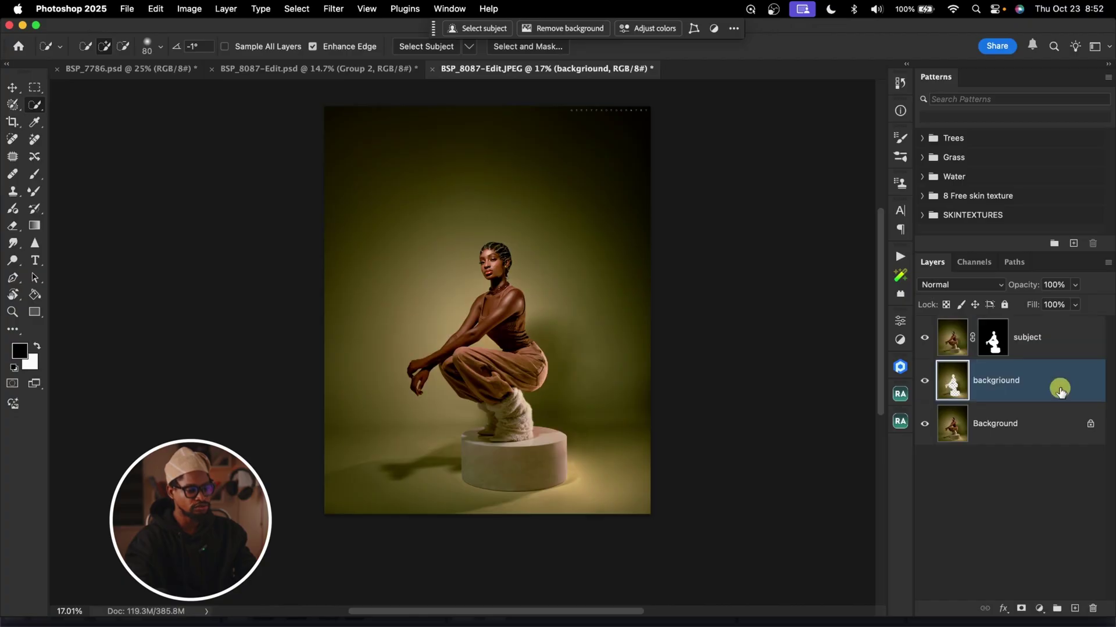
click(925, 339)
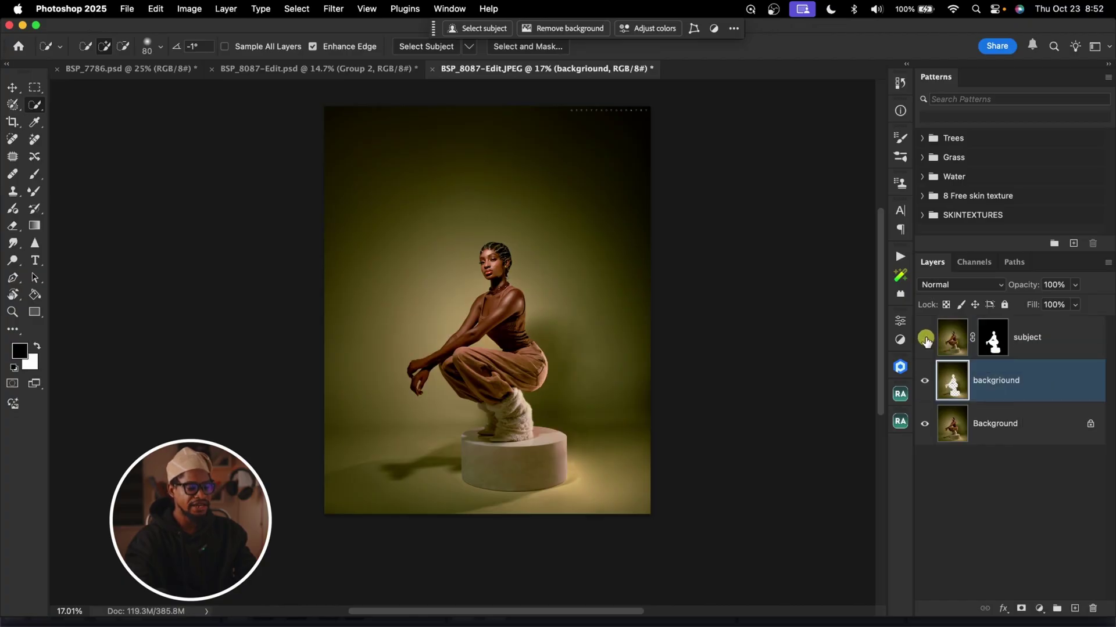
click(926, 427)
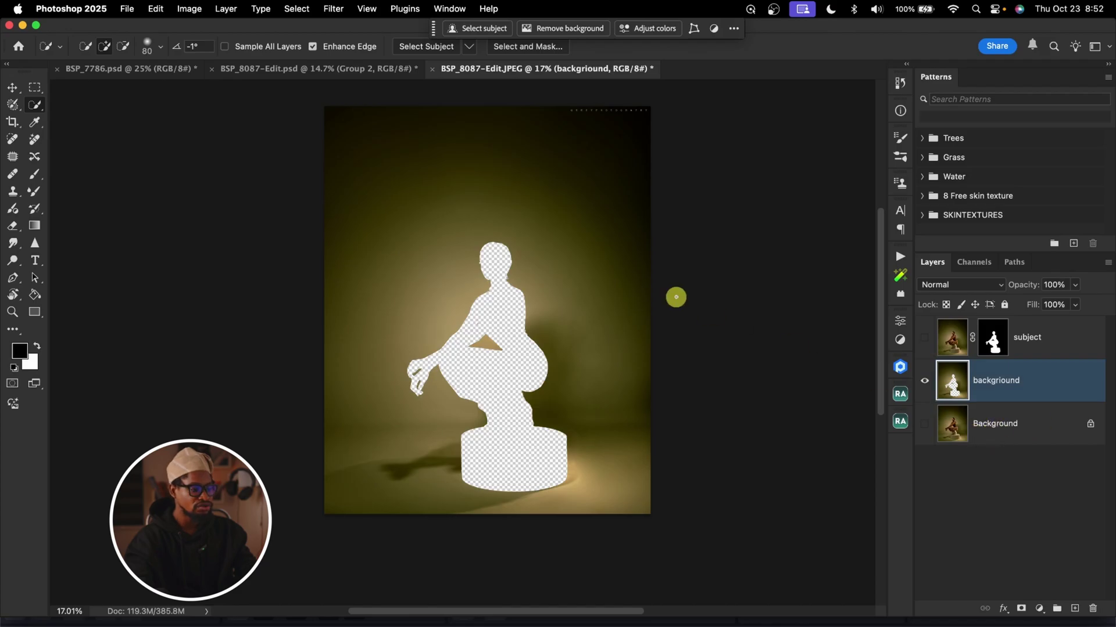
- Inspect the cutout in the backgriound layer and compare it with the subject layer shown and hidden
key(z)
drag(505, 261, 573, 254)
mouse_move(669, 331)
mouse_down()
mouse_move(622, 326)
mouse_move(630, 338)
mouse_up()
key(w)
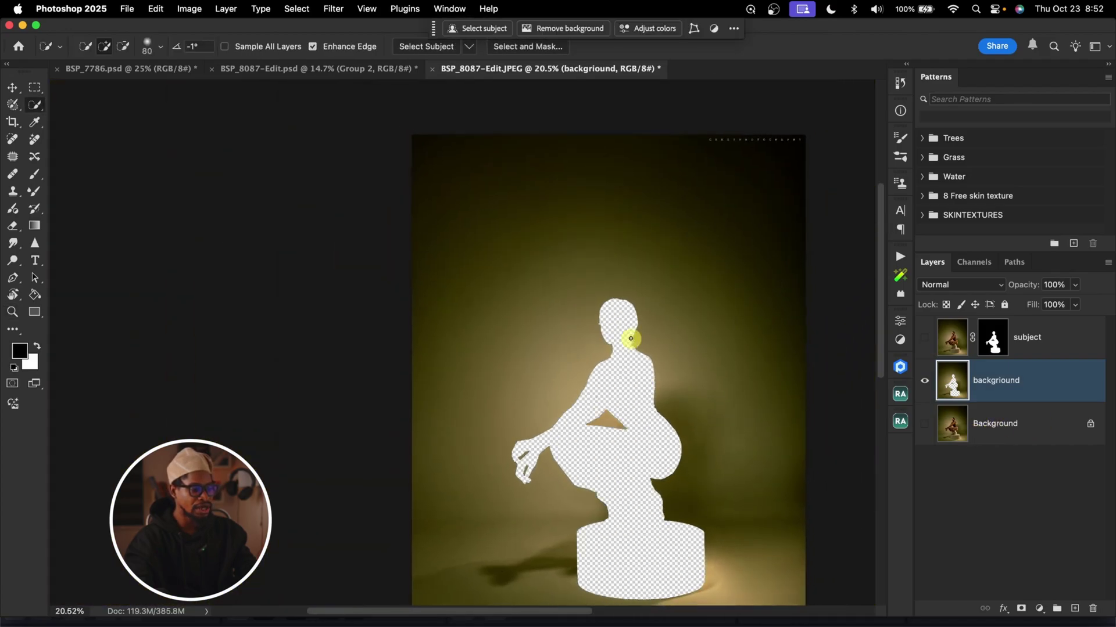
scroll(630, 339, right, 5)
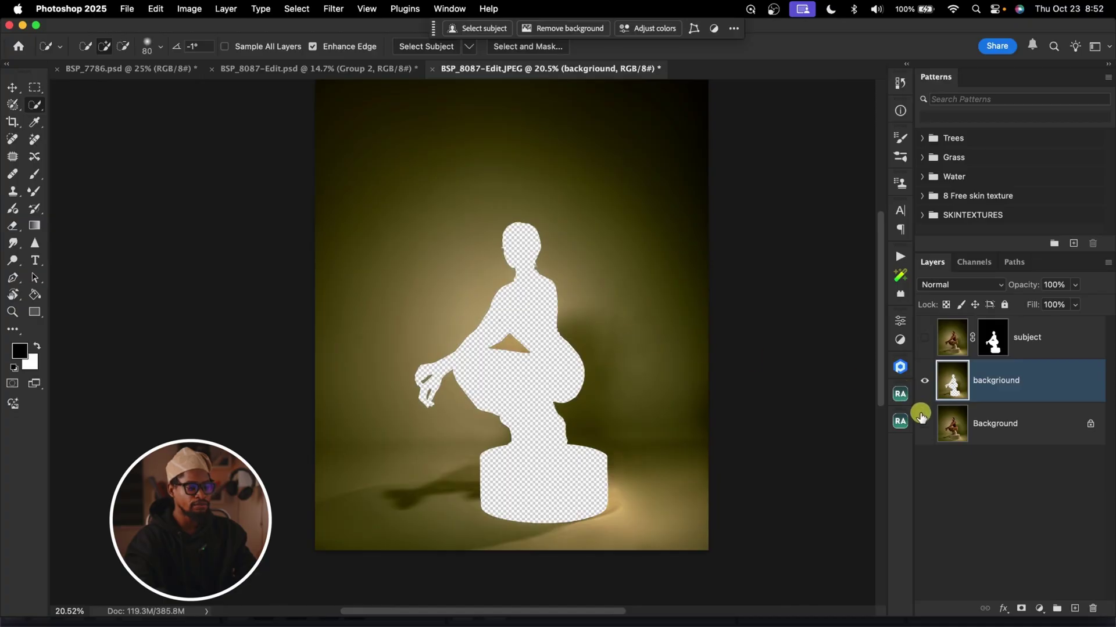
click(925, 339)
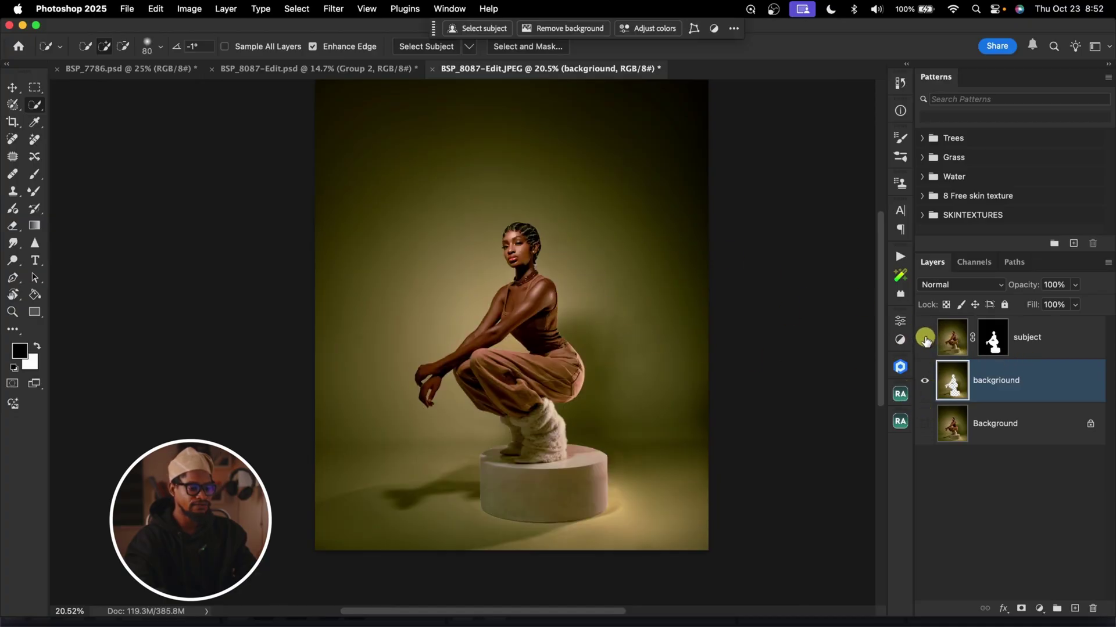
click(925, 340)
click(925, 339)
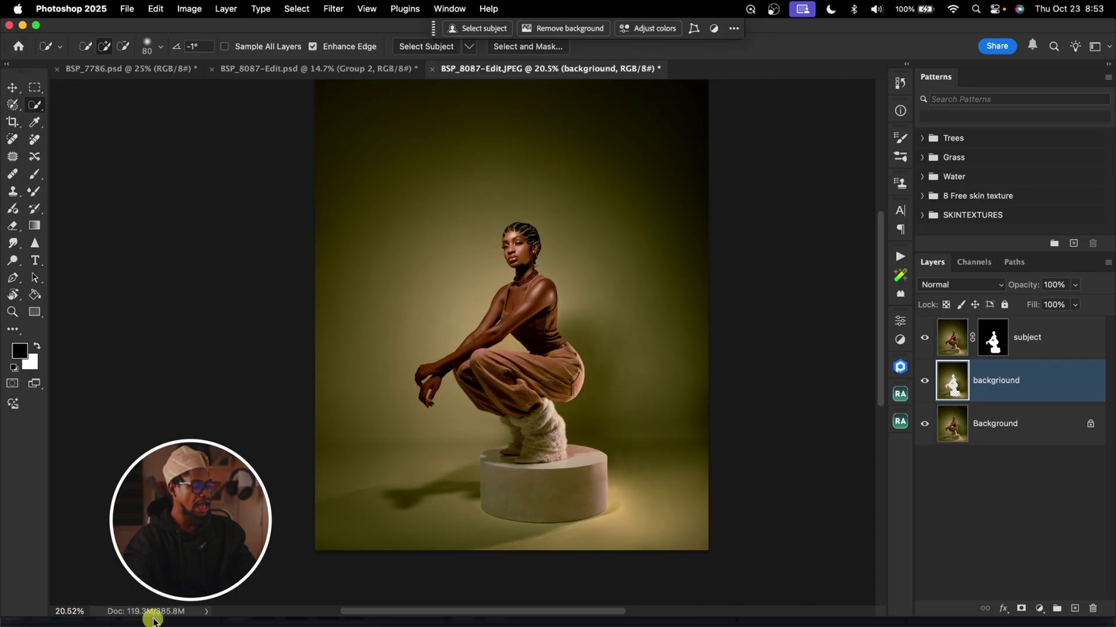
- Switch to Finder and preview the brown Screenshot 2025-08-15 psd and Studio Backdrop with Textured Surface .png in the Texture background folder
click(58, 622)
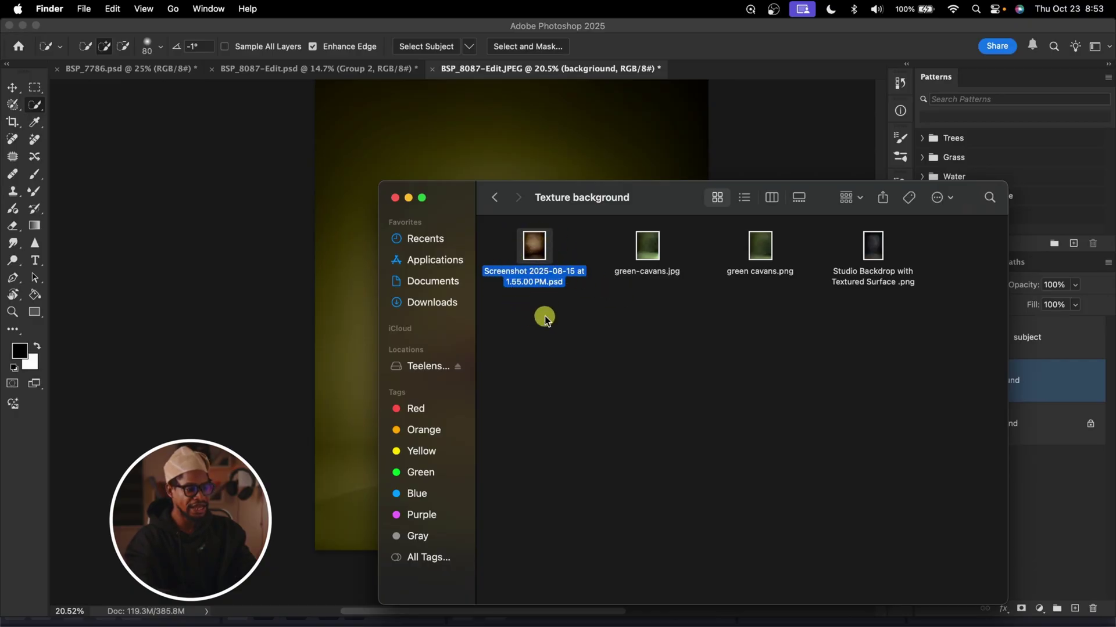
key(space)
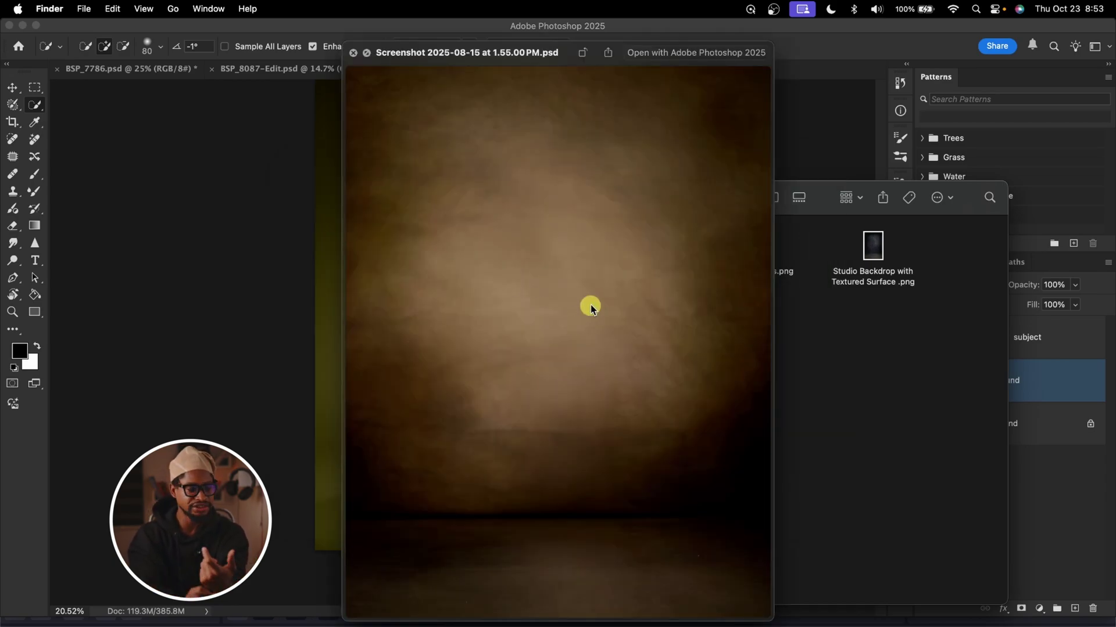
click(353, 54)
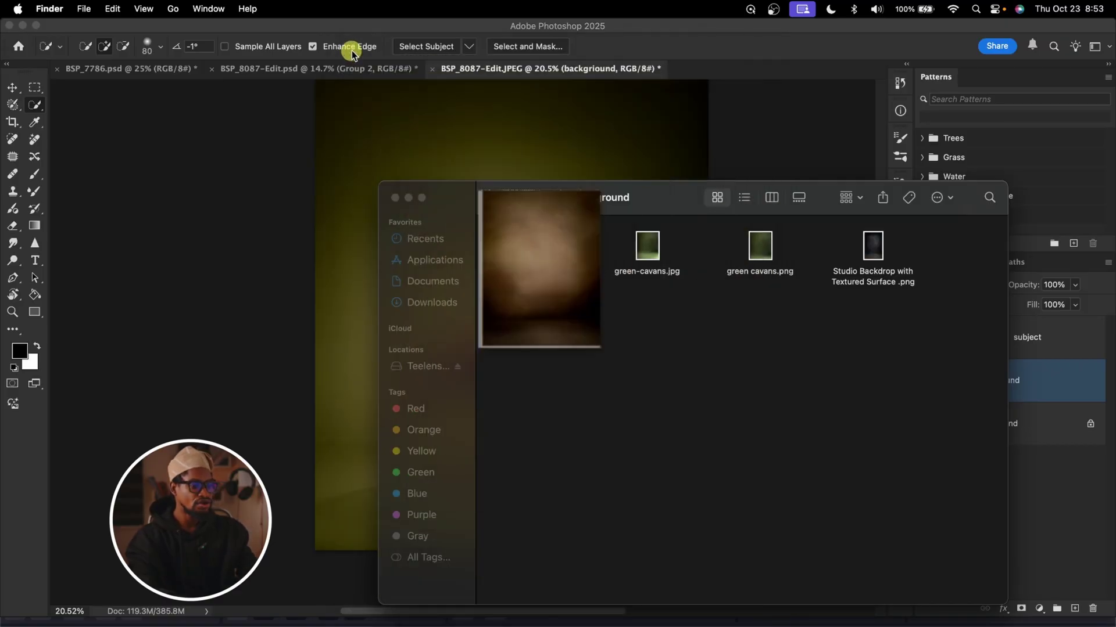
click(867, 251)
key(space)
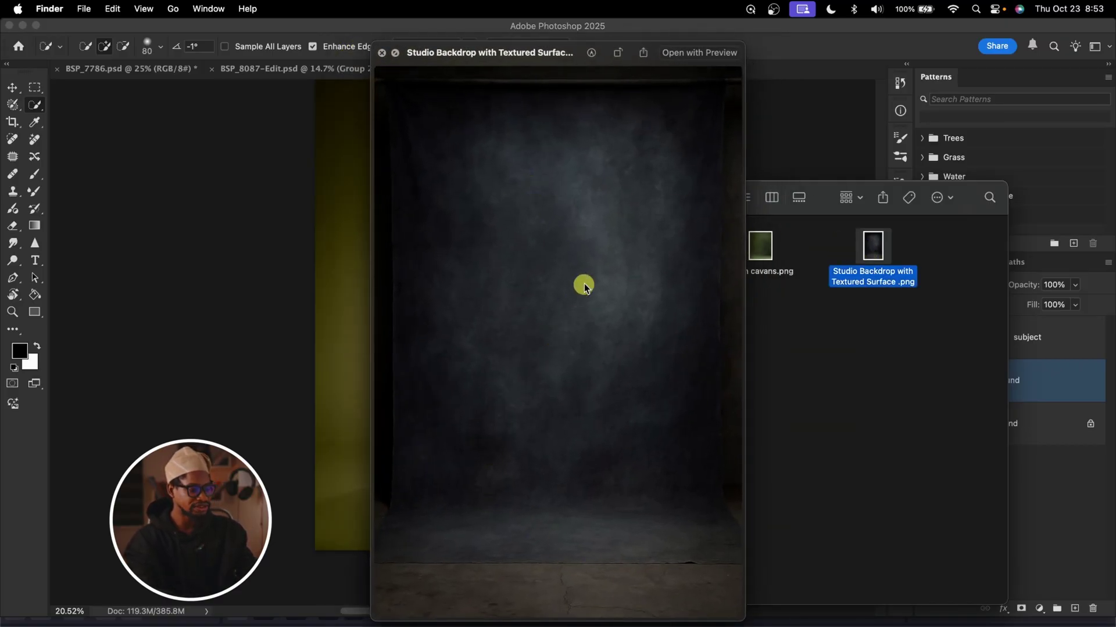
click(858, 368)
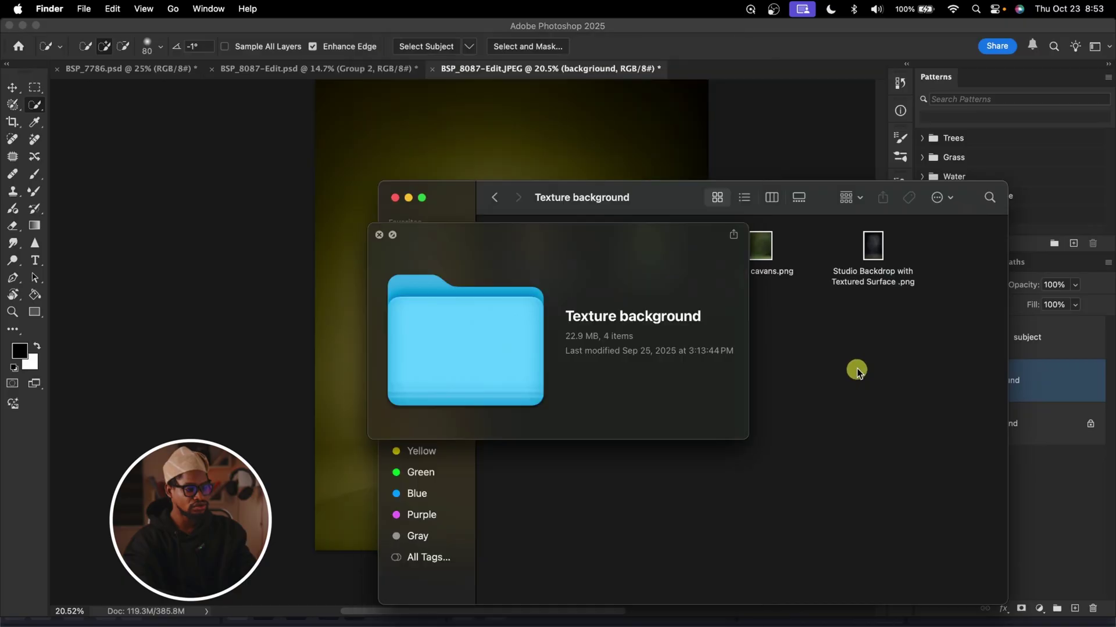
click(389, 235)
- Place Studio Backdrop with Textured Surface .png into the Photoshop portrait, between the subject and backgriound layers
click(535, 245)
click(875, 257)
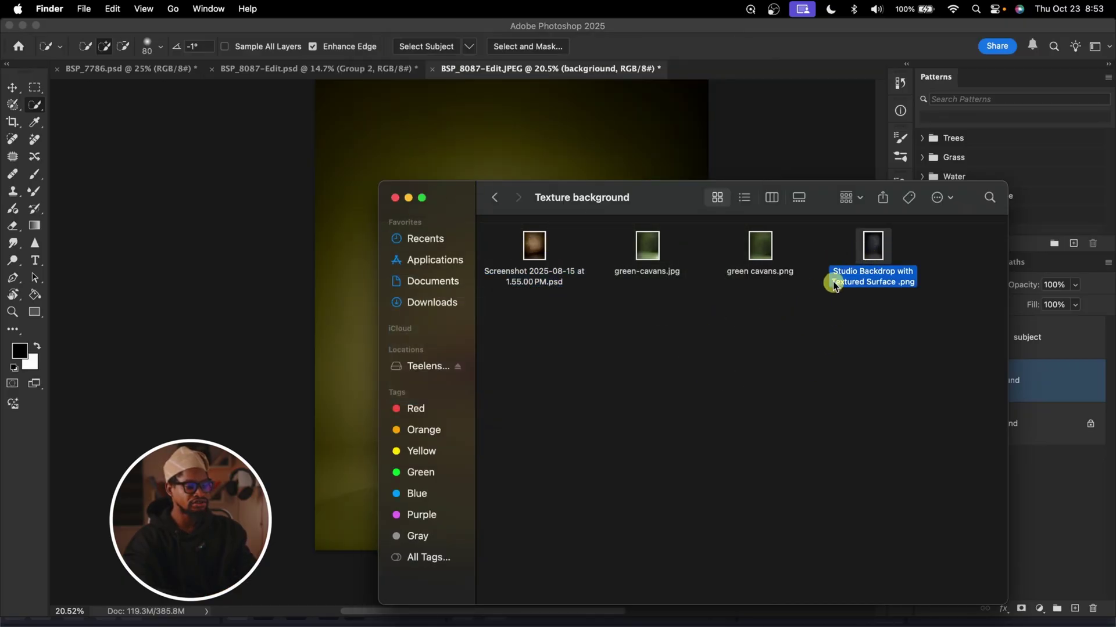
drag(874, 249, 289, 379)
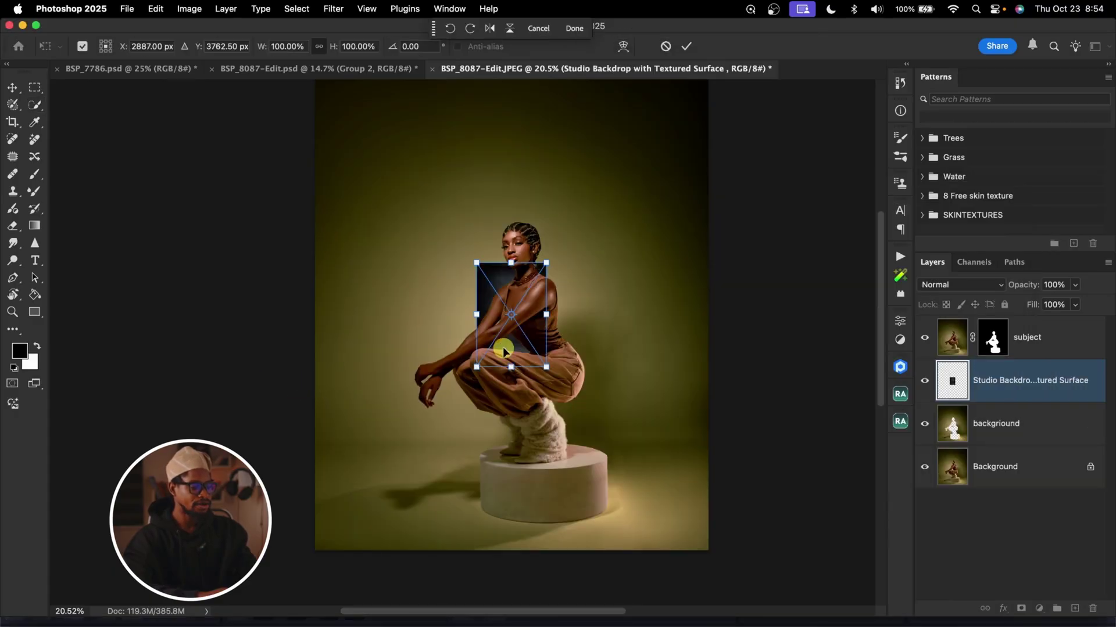
- Scale the placed backdrop texture to about 706% and position it to cover the whole canvas behind the woman
scroll(504, 350, down, 1)
scroll(503, 350, up, 3)
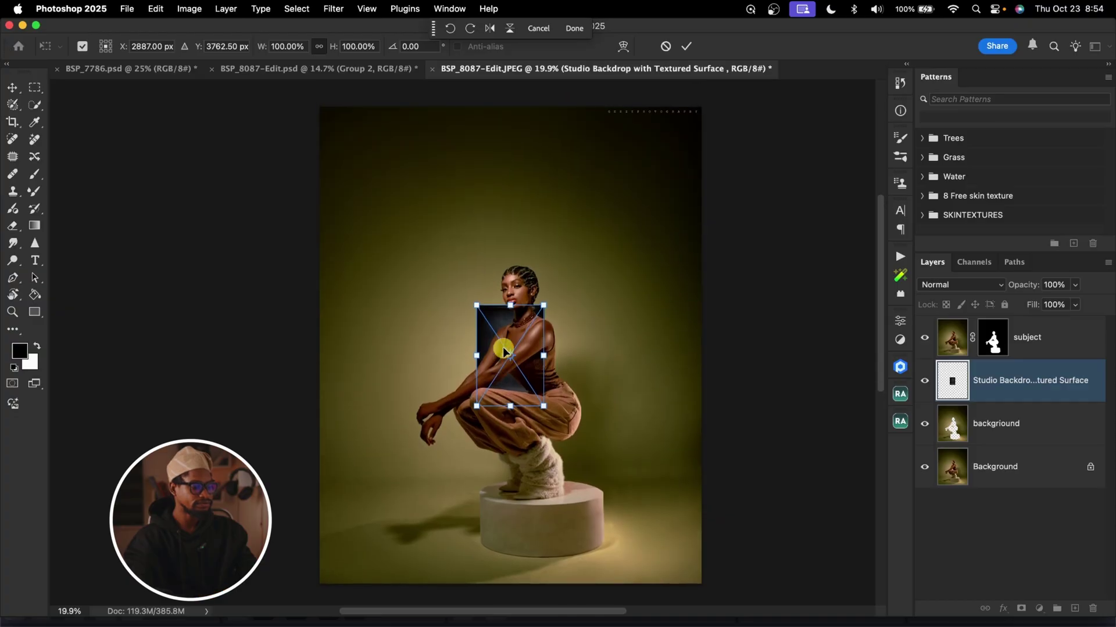
drag(547, 356, 740, 311)
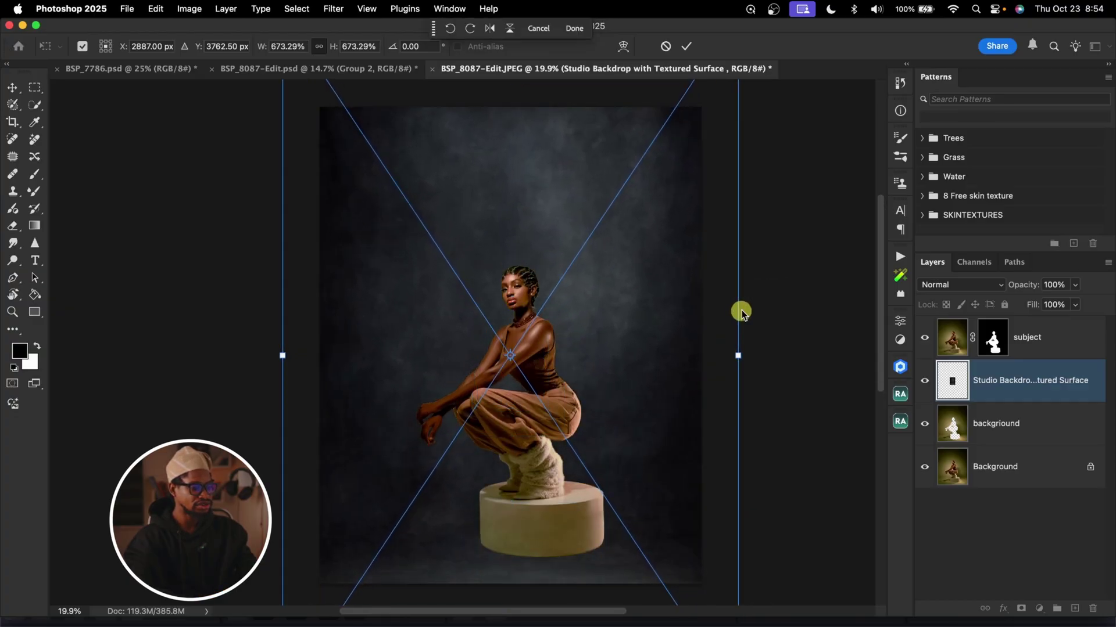
drag(603, 336, 633, 328)
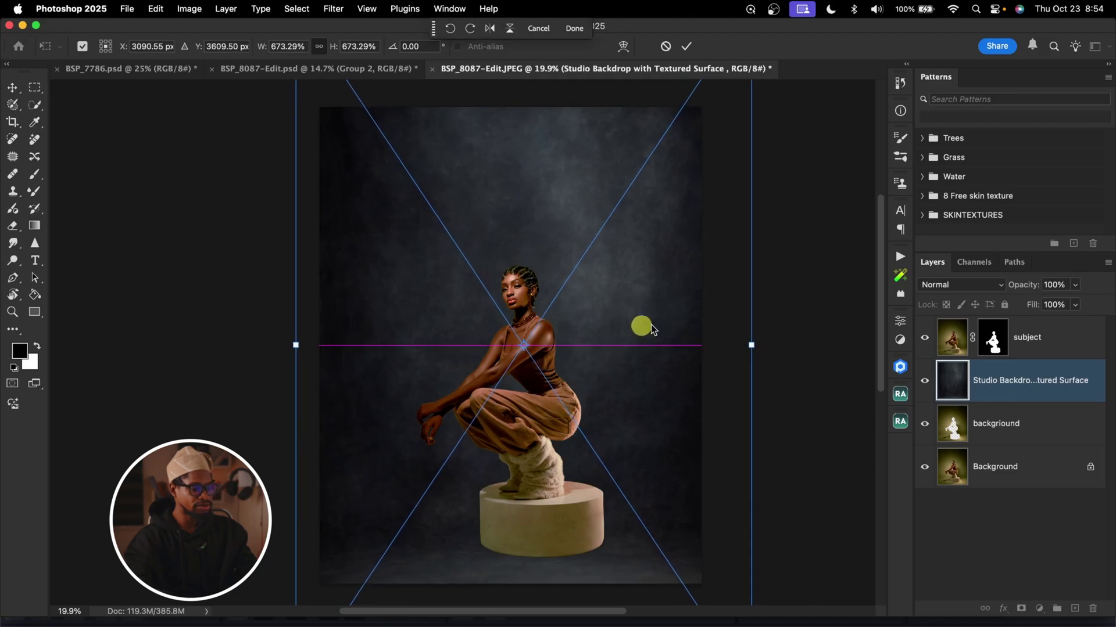
drag(752, 344, 764, 343)
drag(646, 342, 639, 341)
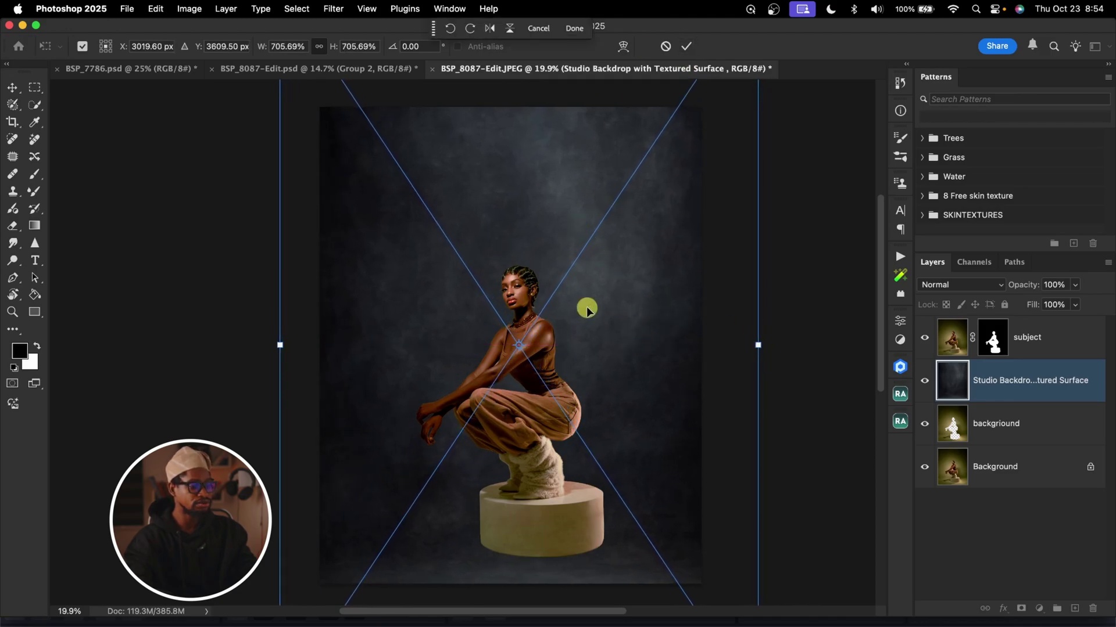
click(687, 47)
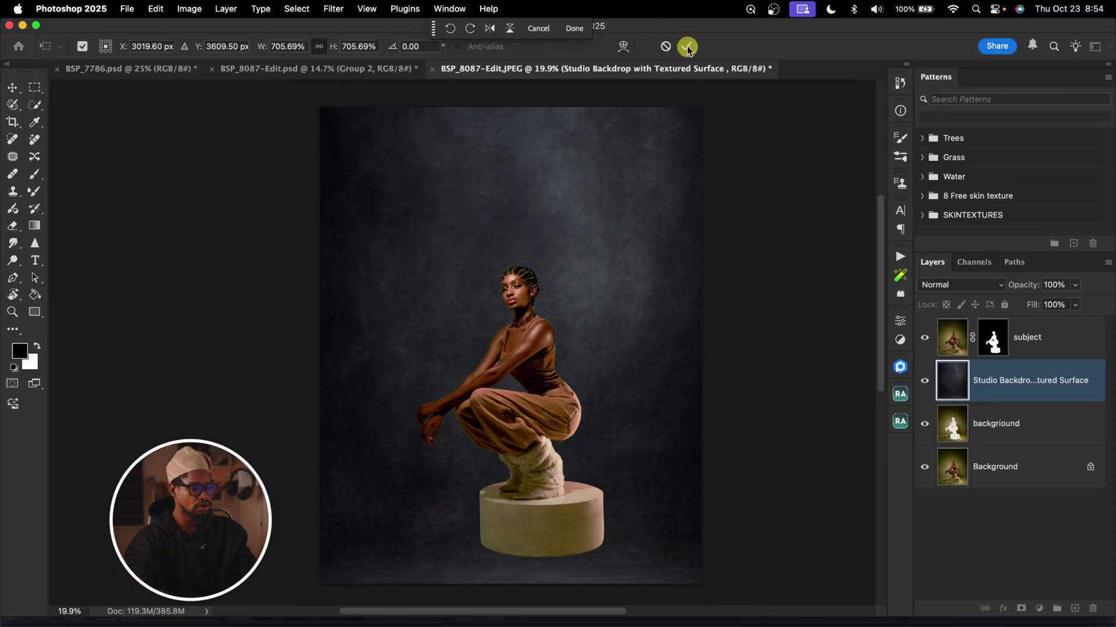
- Set the blend mode of the Studio Backdrop with Textured Surface layer to Screen
key(z)
scroll(756, 290, down, 3)
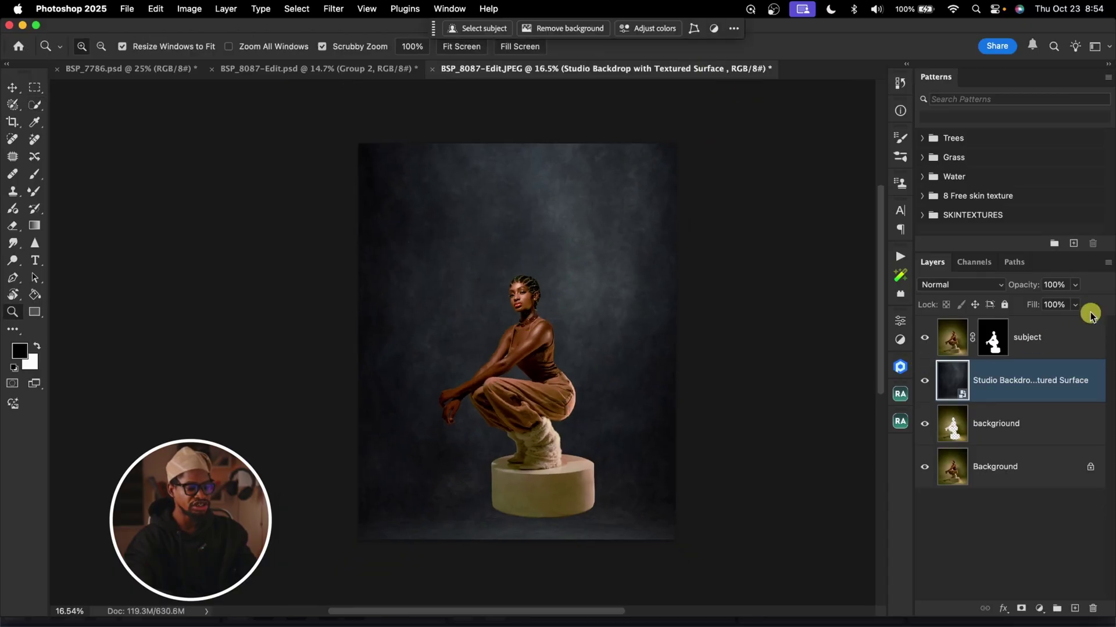
click(955, 287)
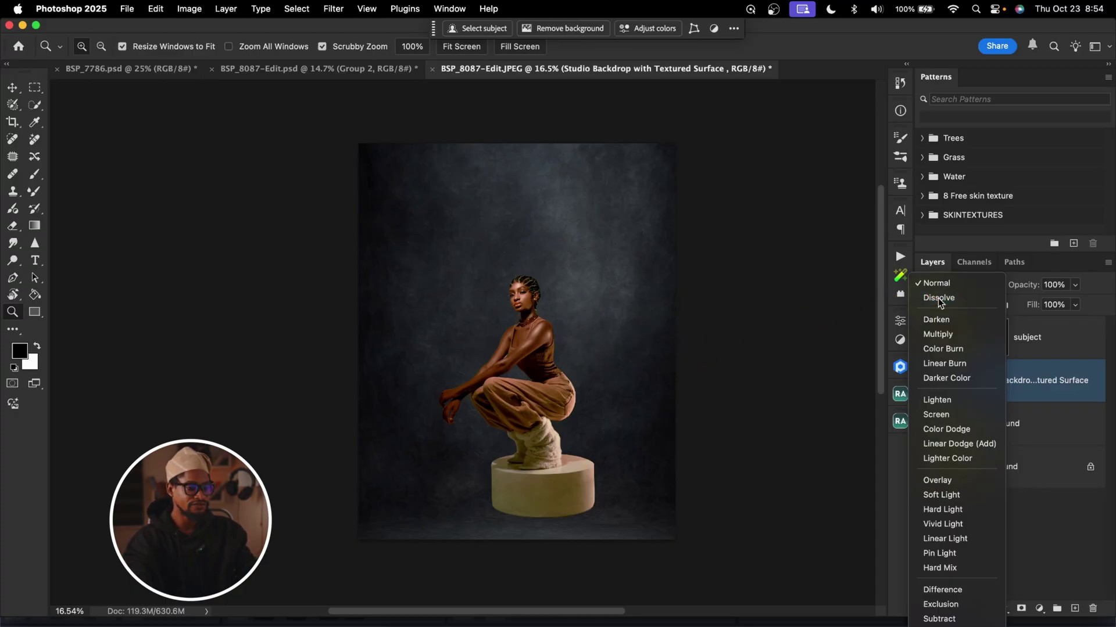
click(938, 298)
click(962, 284)
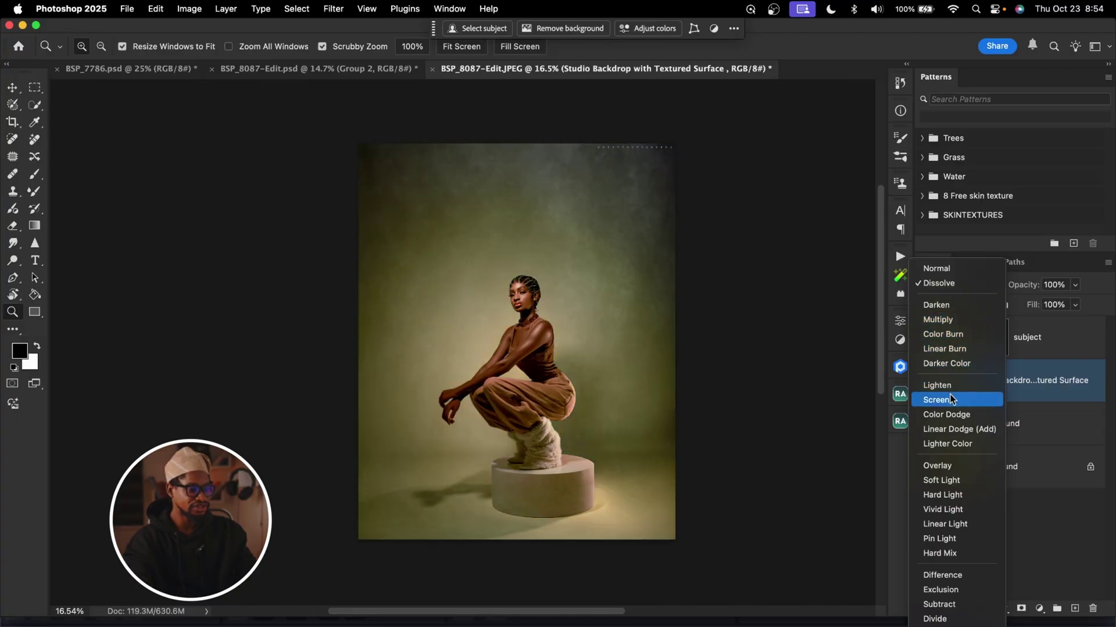
click(951, 400)
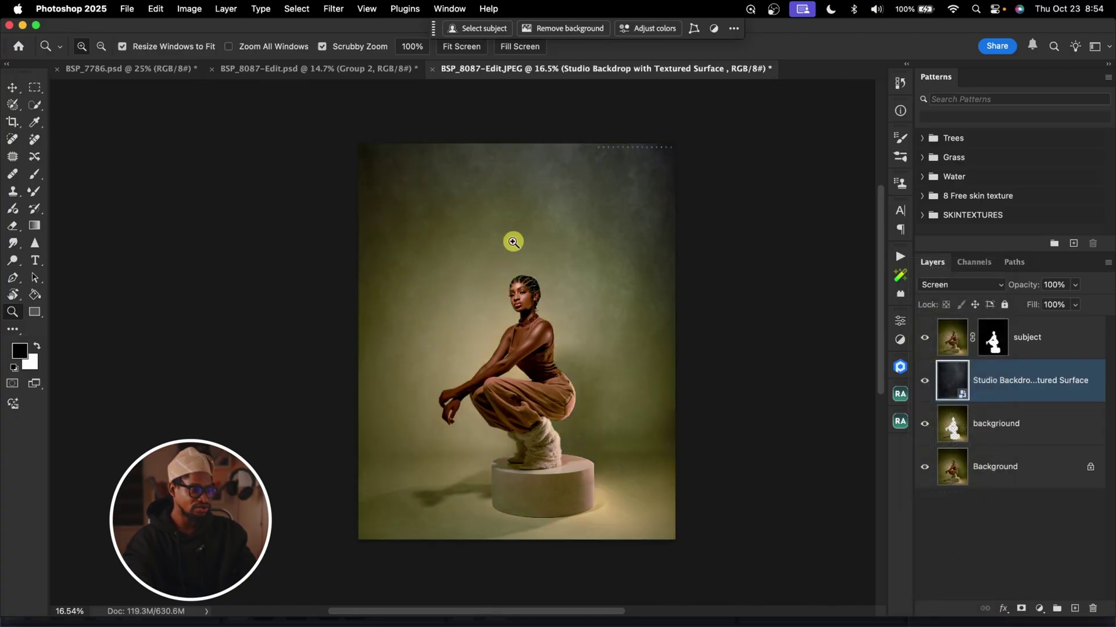
mouse_move(510, 242)
mouse_down()
mouse_move(588, 241)
mouse_move(583, 254)
mouse_move(779, 416)
mouse_up()
mouse_move(640, 538)
mouse_down()
mouse_move(670, 535)
mouse_move(429, 488)
mouse_move(636, 425)
mouse_move(512, 398)
mouse_up()
mouse_move(629, 364)
mouse_down()
mouse_move(677, 284)
mouse_move(472, 215)
mouse_up()
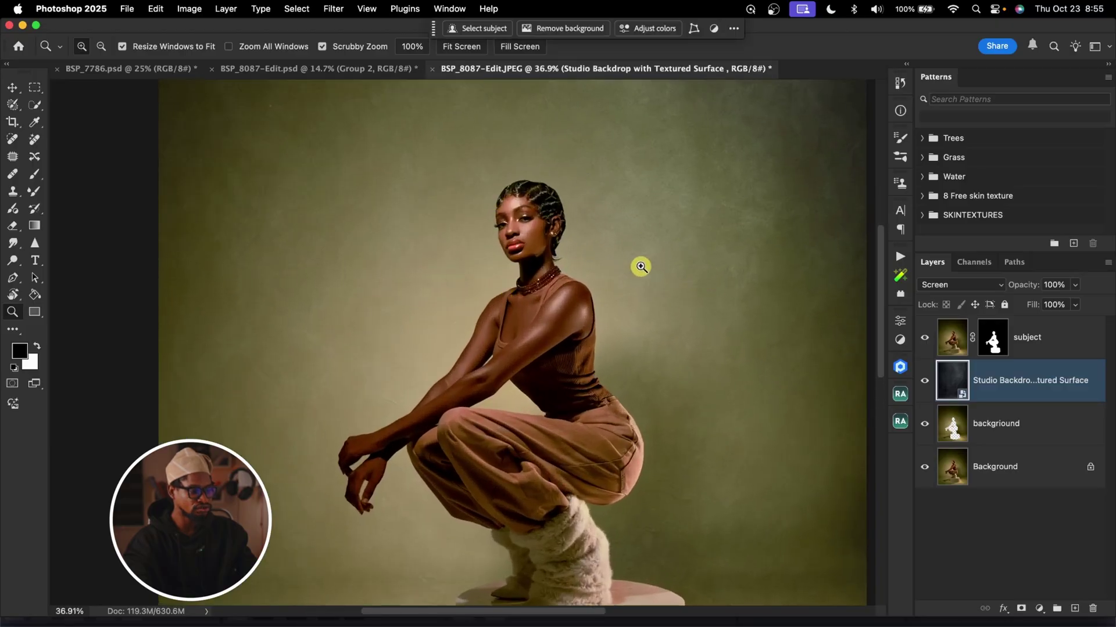
drag(641, 267, 605, 266)
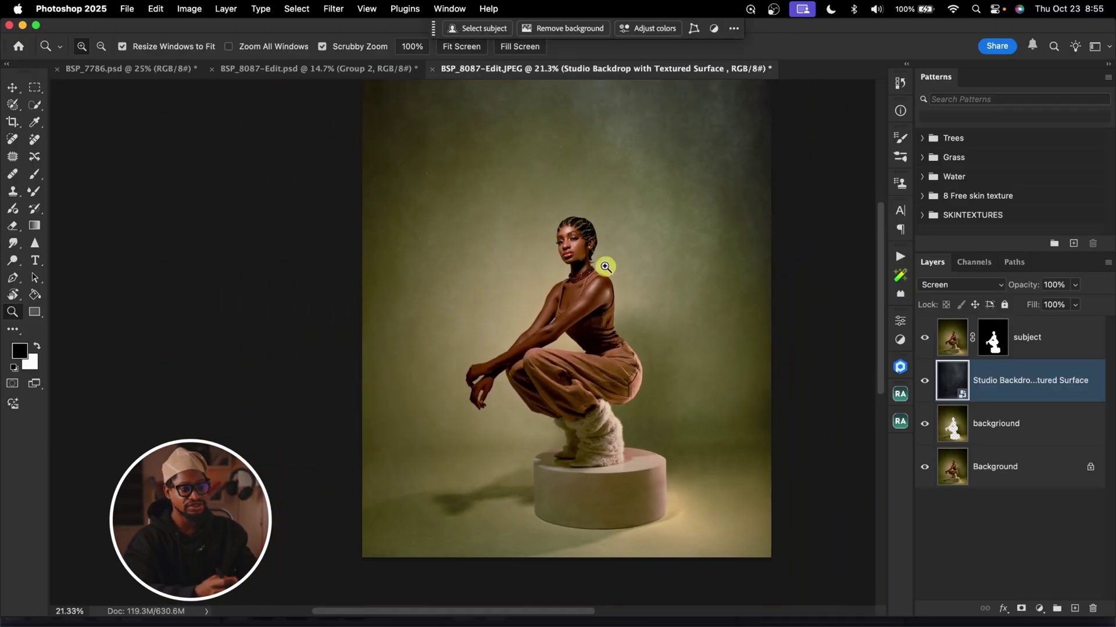
- Try the Soft Light and Overlay blend modes on the backdrop texture layer, and set it back to Screen
click(979, 287)
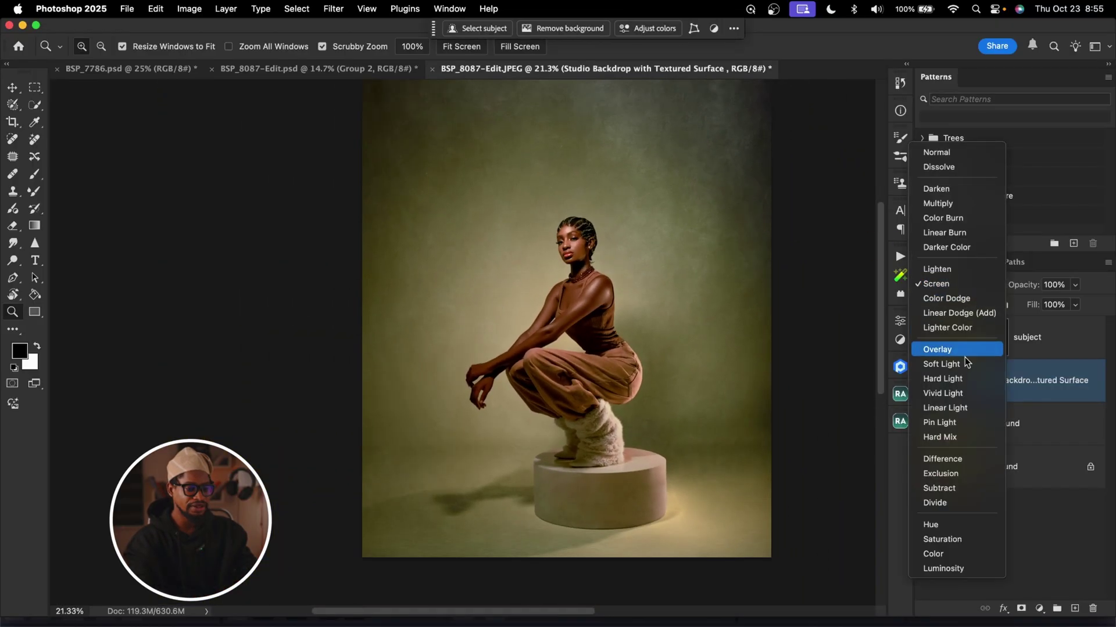
click(948, 366)
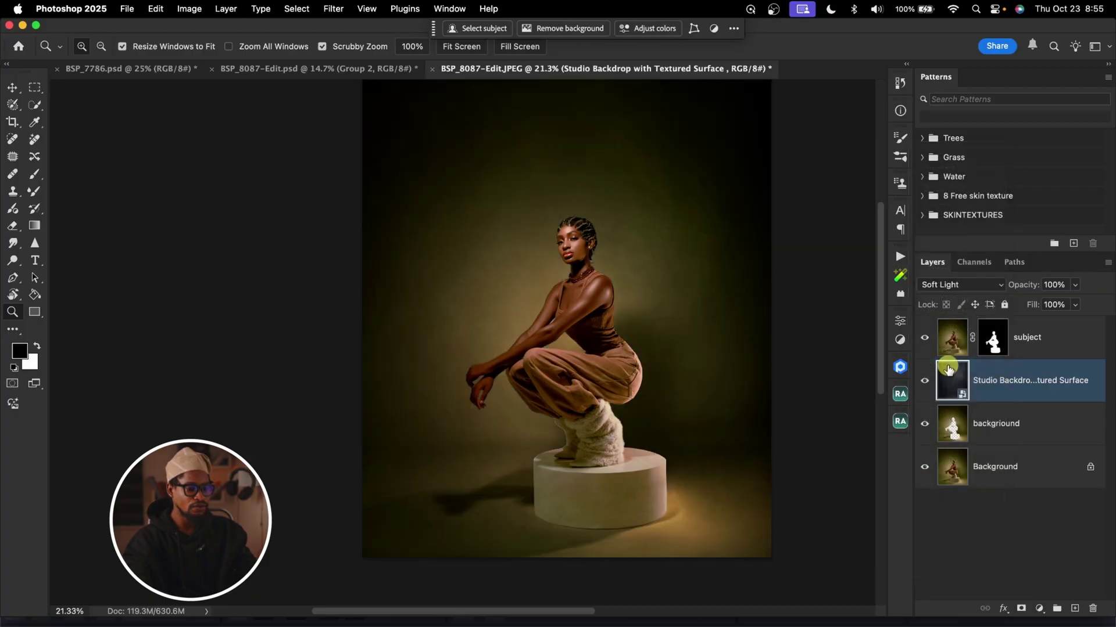
click(949, 285)
click(947, 267)
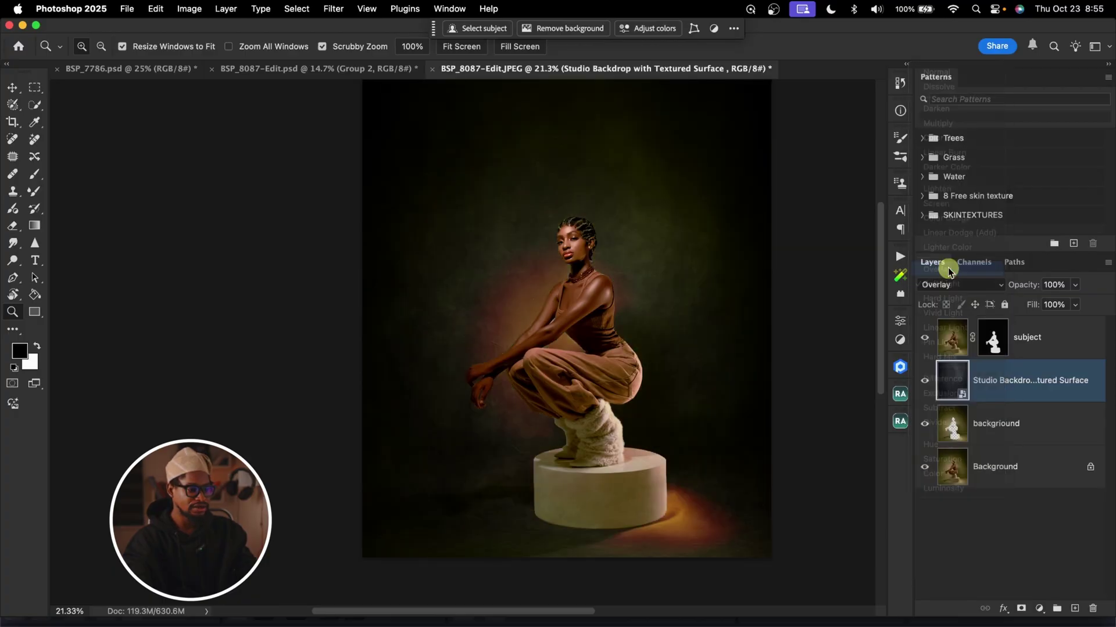
click(957, 285)
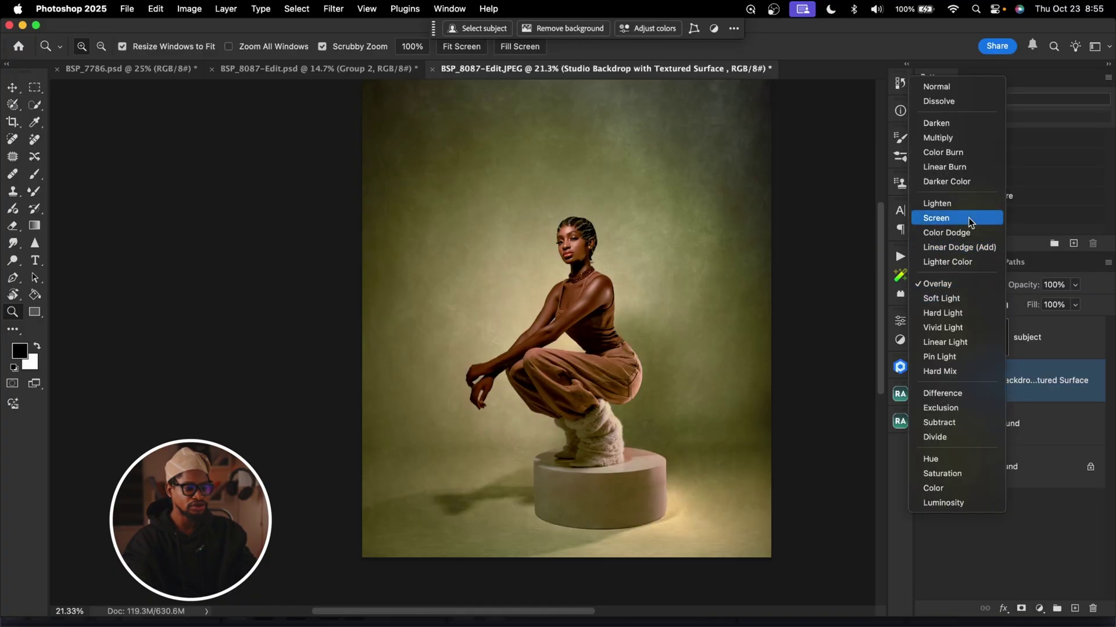
click(966, 223)
drag(576, 347, 525, 354)
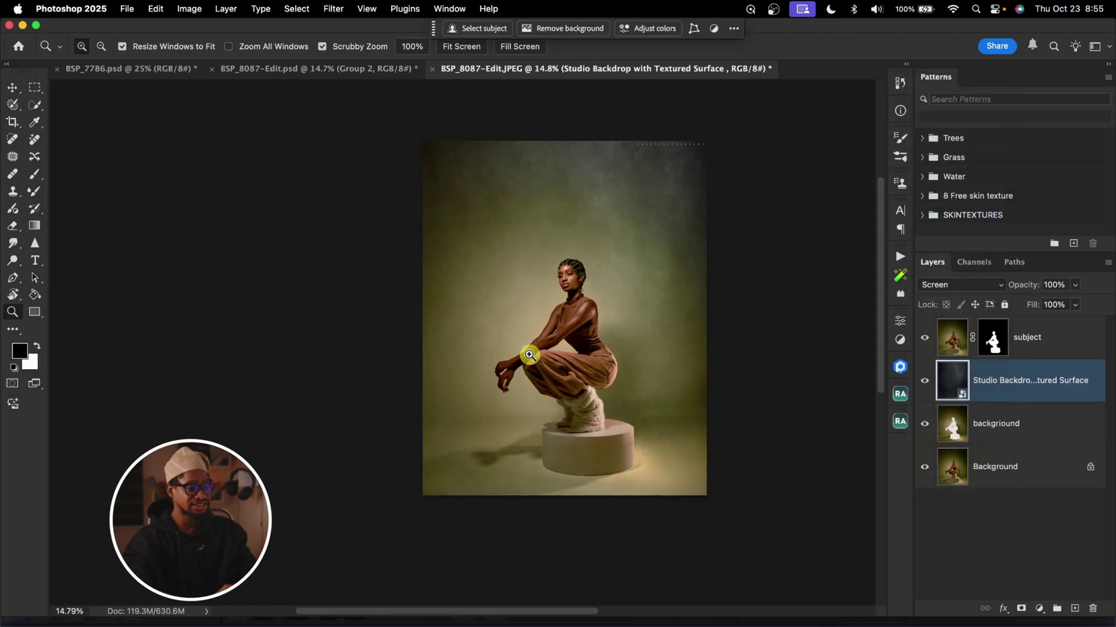
- Place Screenshot 2025-08-15 at 1.55.00 PM.psd from the Texture background folder into the portrait, above the Studio Backdrop layer
drag(597, 269, 621, 271)
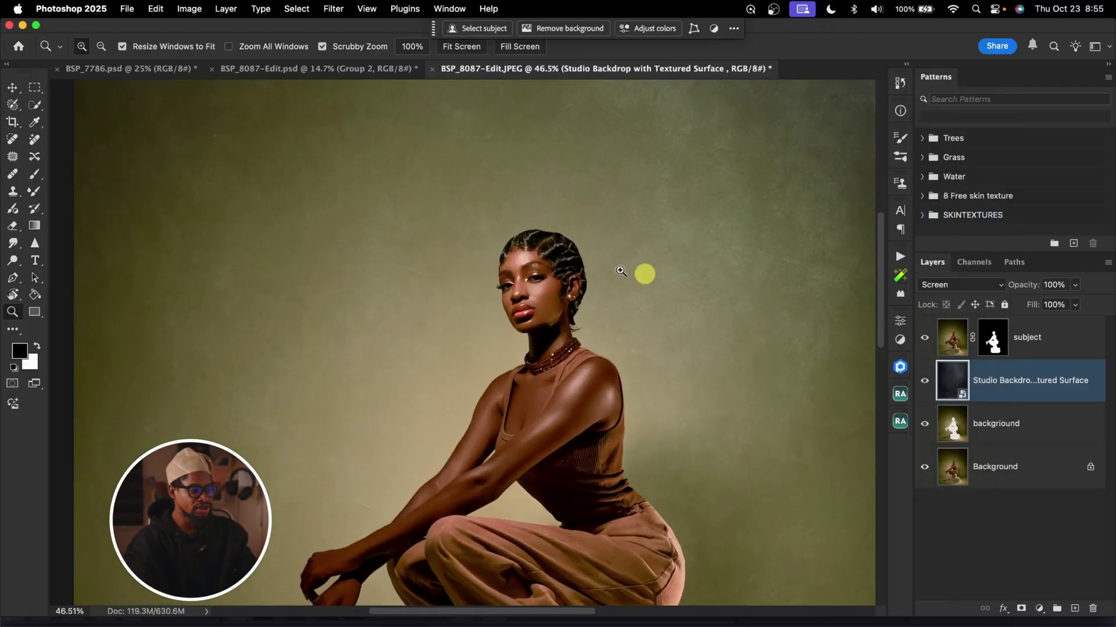
drag(642, 374, 587, 372)
click(58, 625)
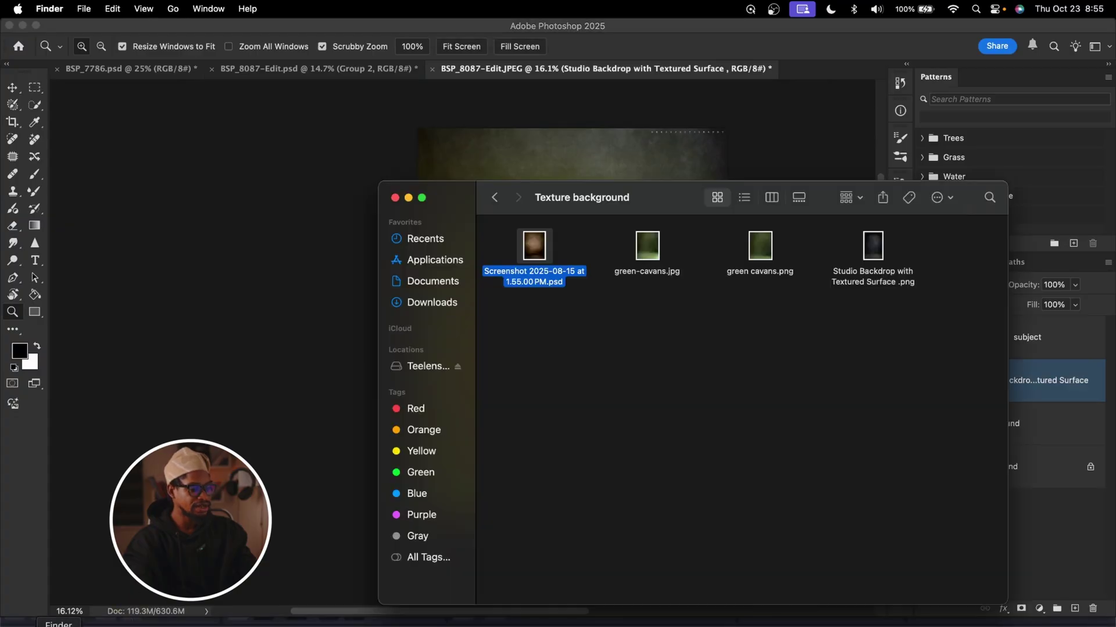
drag(540, 246, 257, 308)
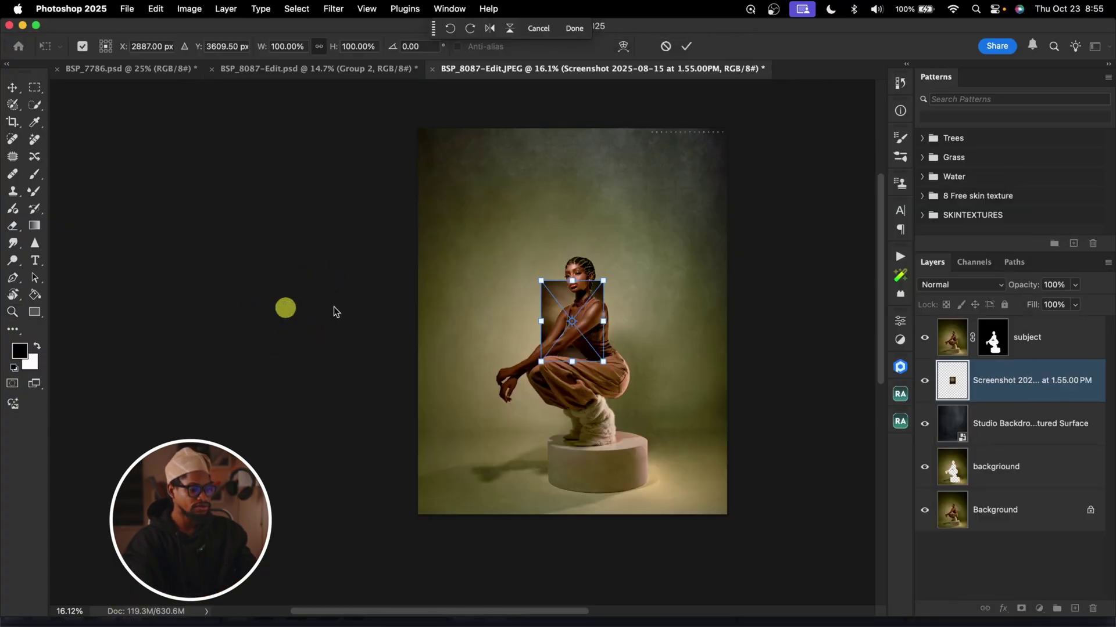
- Scale the placed brown texture to about 493.5% and move it up so its lower edge aligns with the canvas
drag(603, 320, 723, 314)
drag(657, 346, 656, 340)
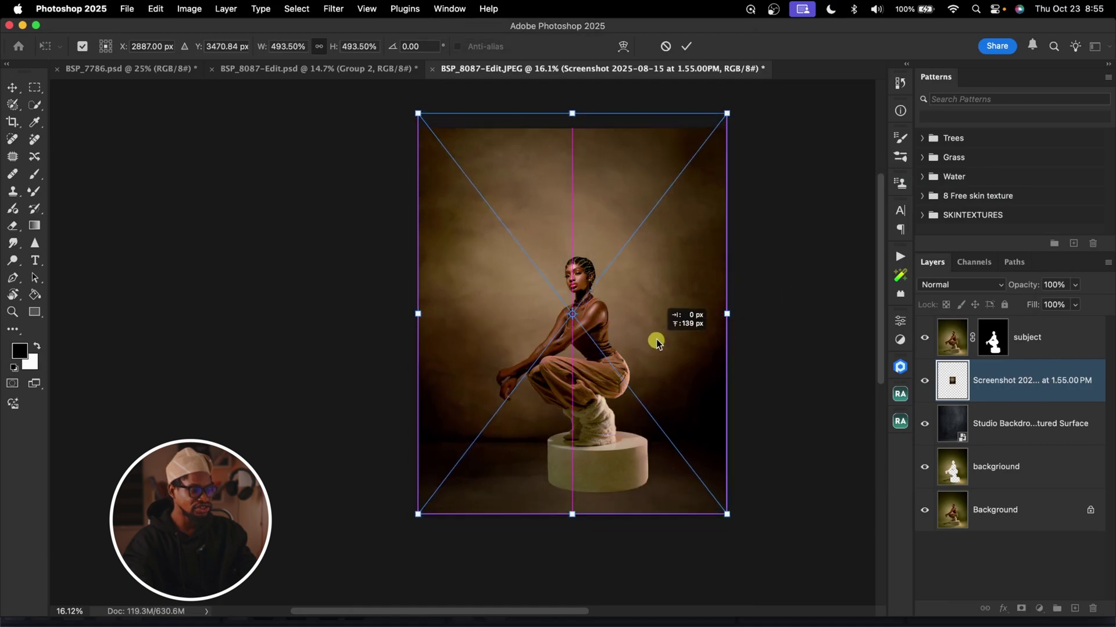
click(686, 42)
- Nudge the brown texture layer slightly down, to a Y position of about 3503 px, to cover the canvas's bottom edge
key(z)
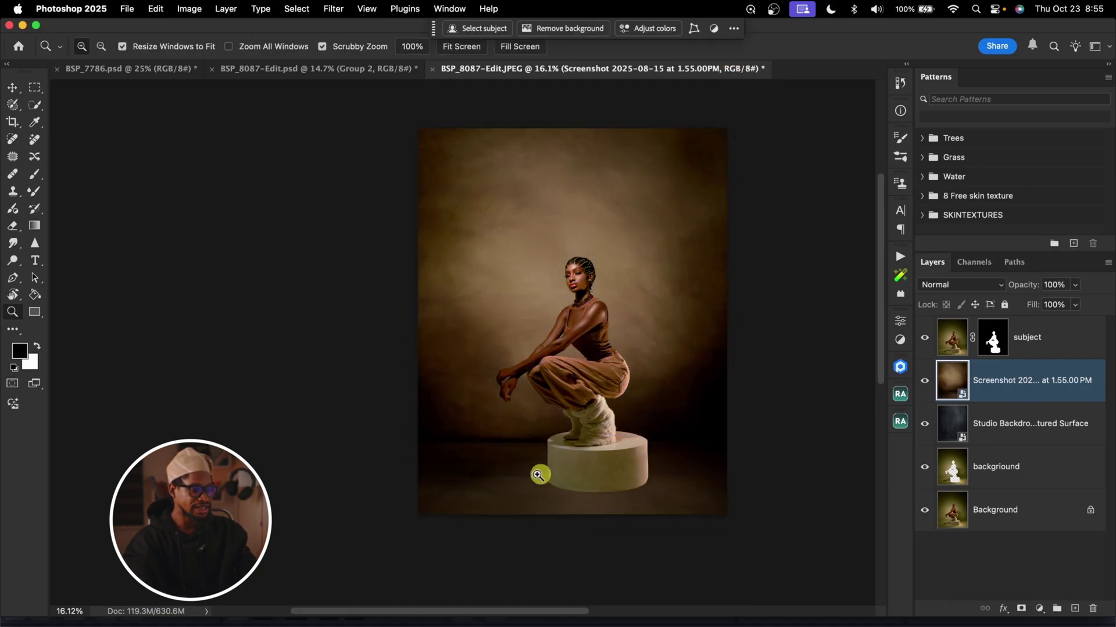
drag(478, 436, 701, 470)
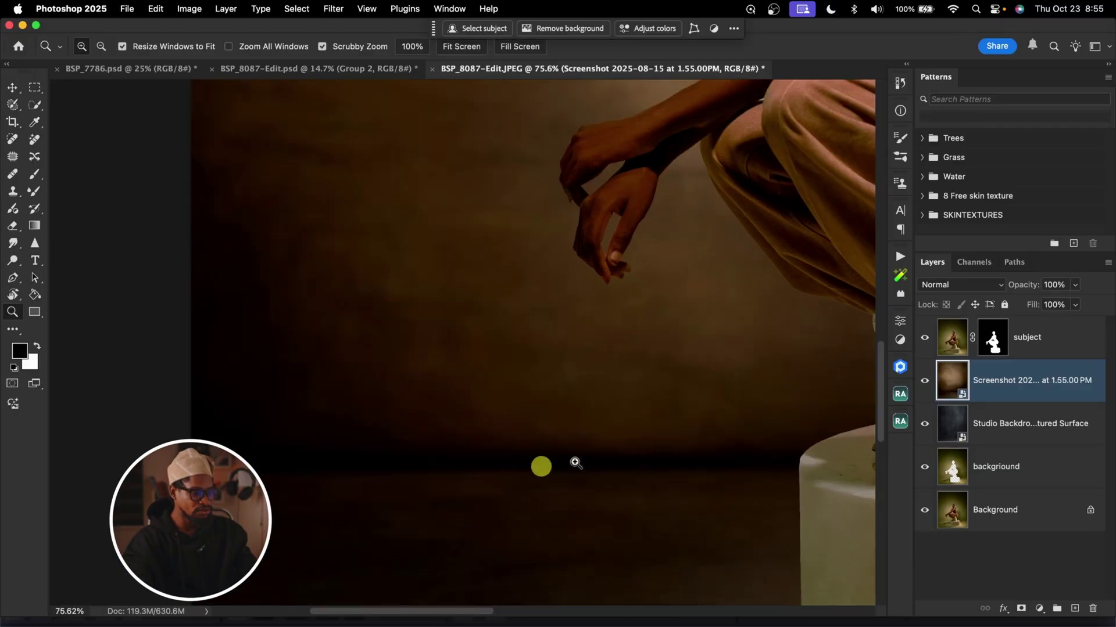
key(super+t)
key(super+0)
key(Return)
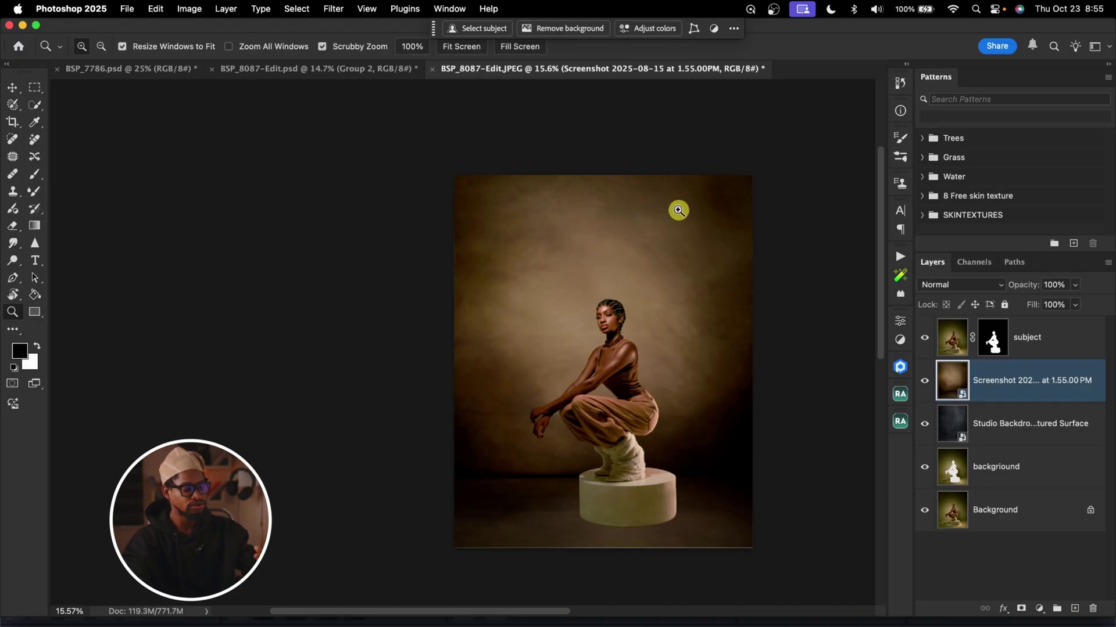
drag(657, 535, 597, 530)
key(super+t)
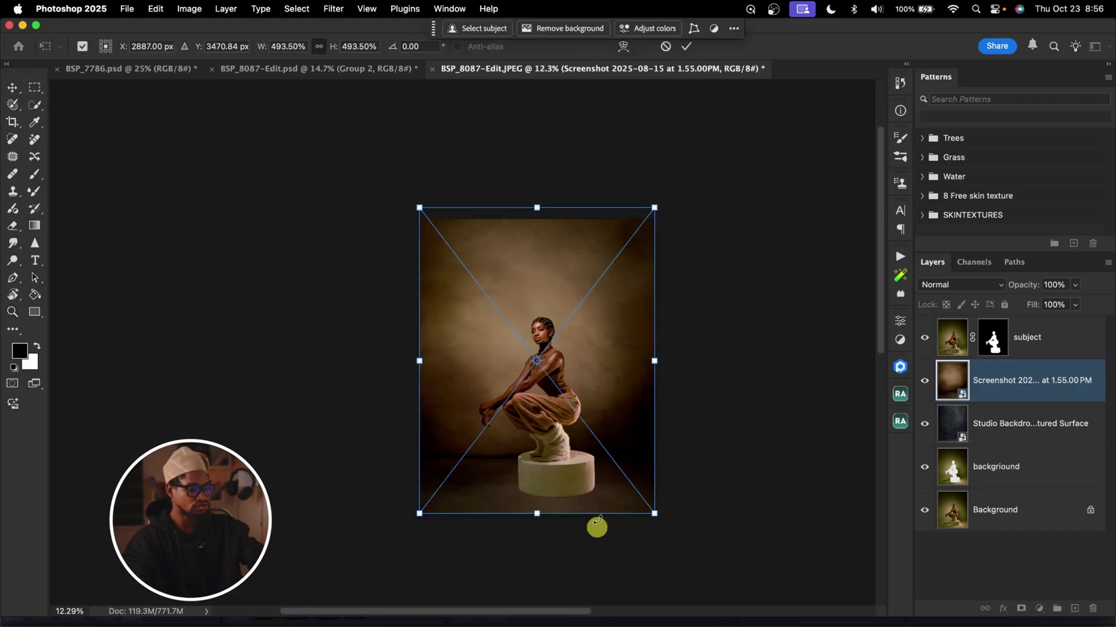
key(Down)
key(Down)
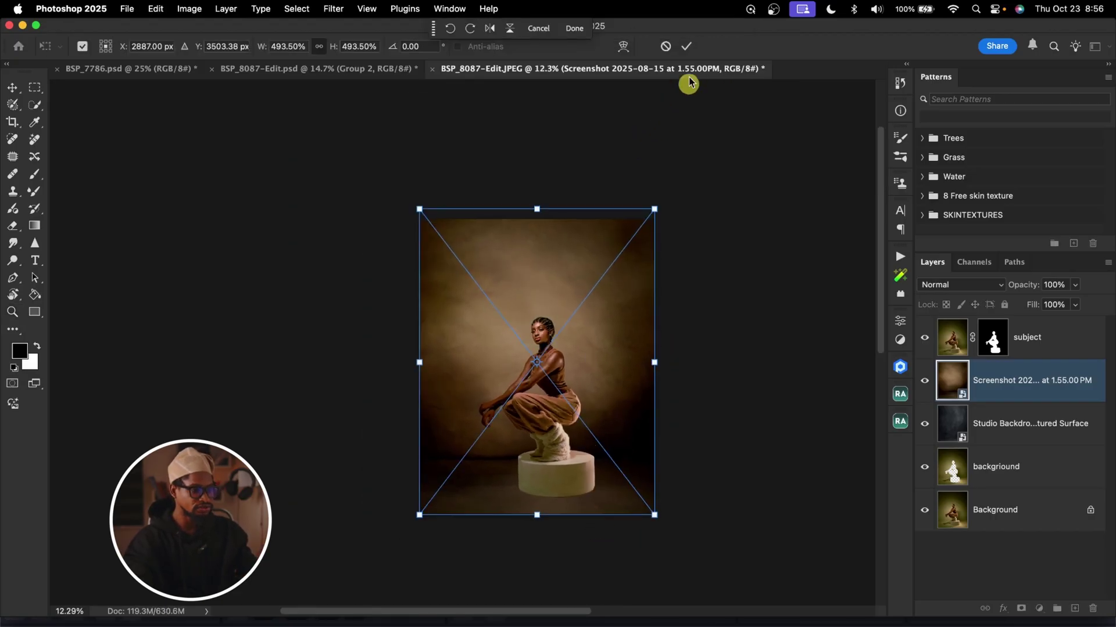
click(685, 52)
- Try the Overlay blend mode on the brown texture layer, and set it to Soft Light instead
drag(590, 329, 837, 329)
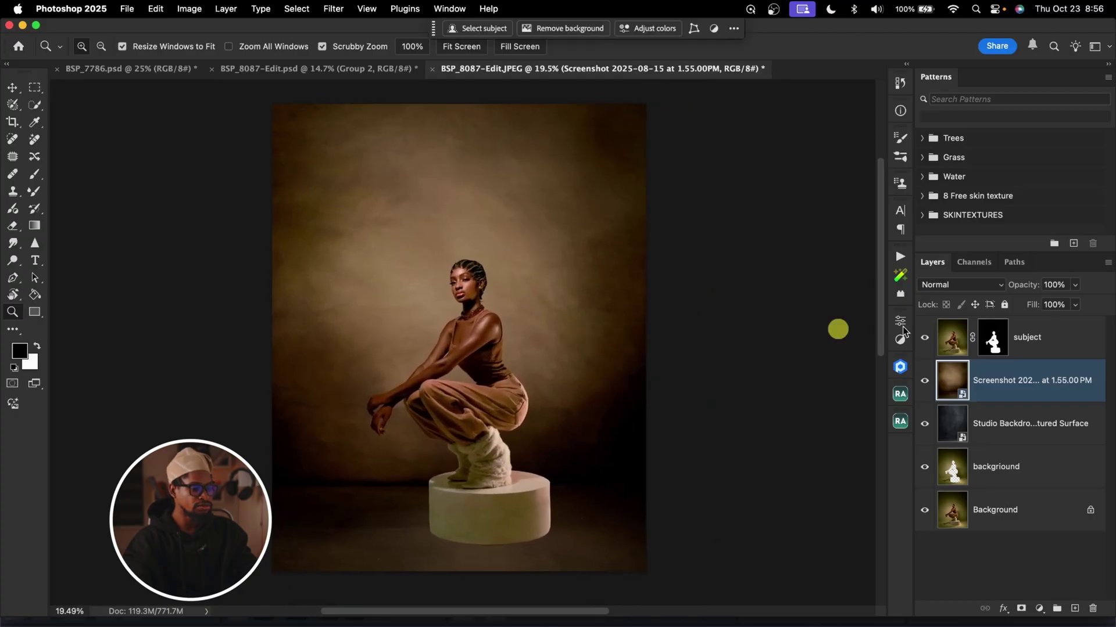
click(962, 286)
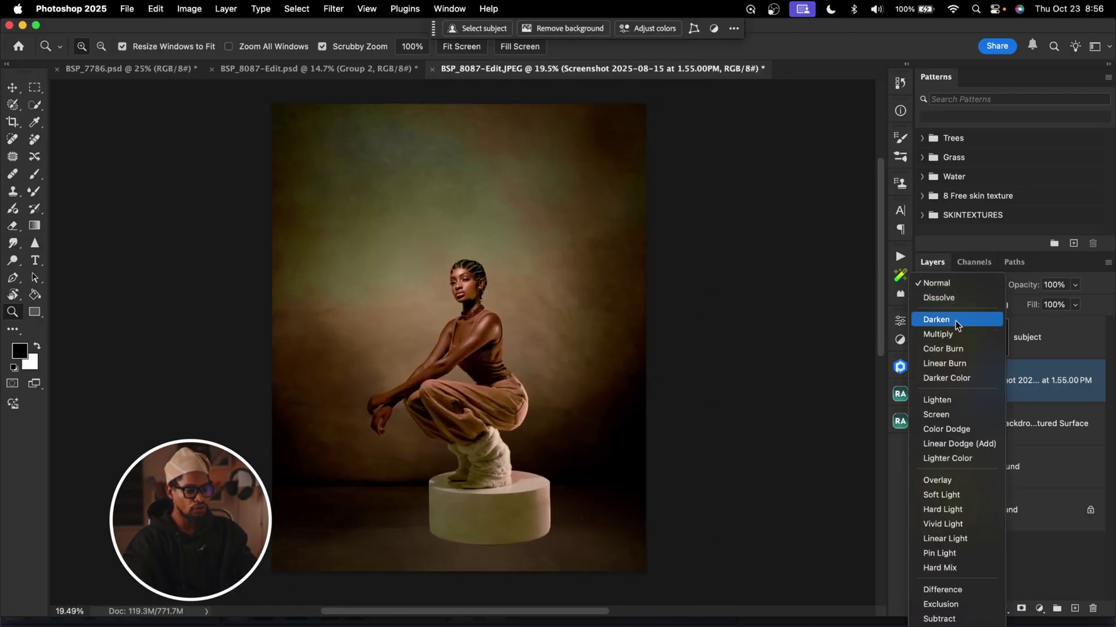
click(947, 480)
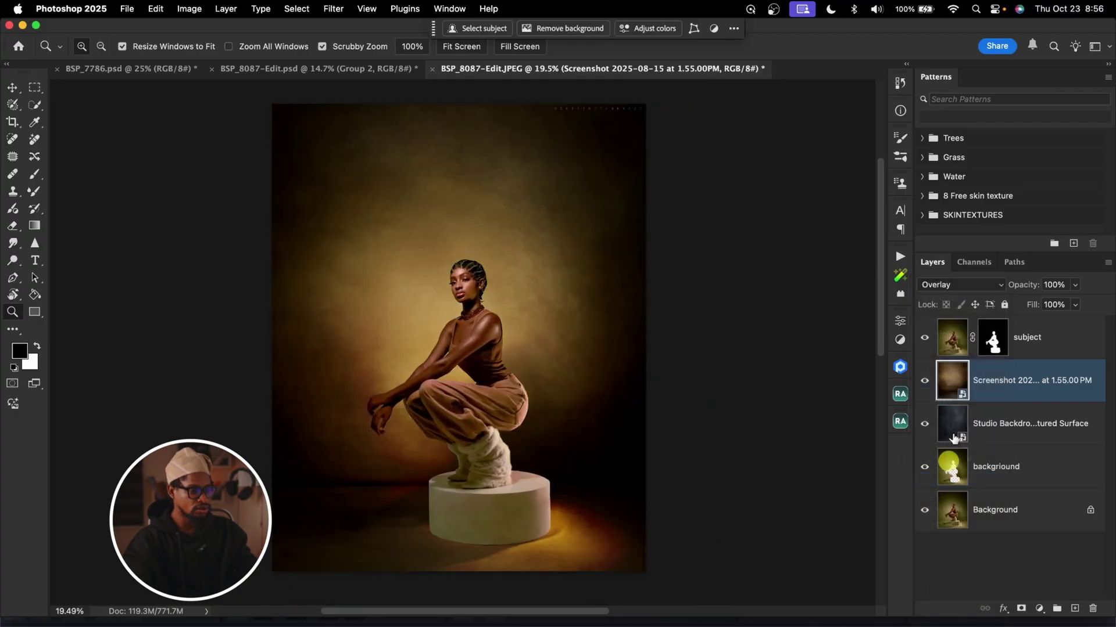
click(964, 286)
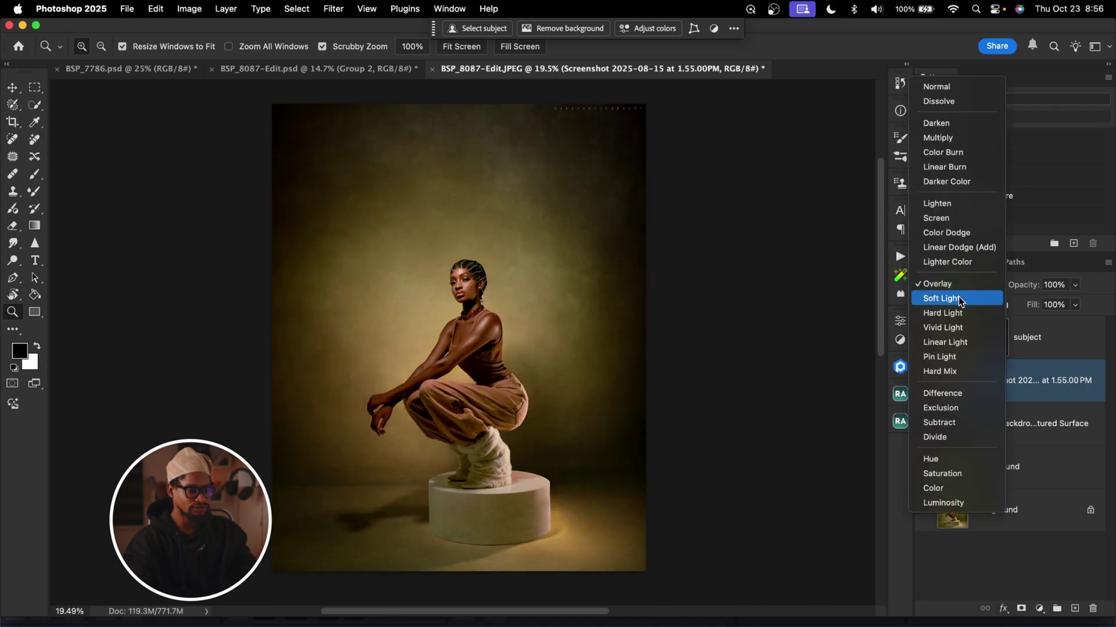
click(957, 298)
- Compare the portrait with and without the brown texture layer, and preview other blend modes for it
drag(461, 309, 435, 303)
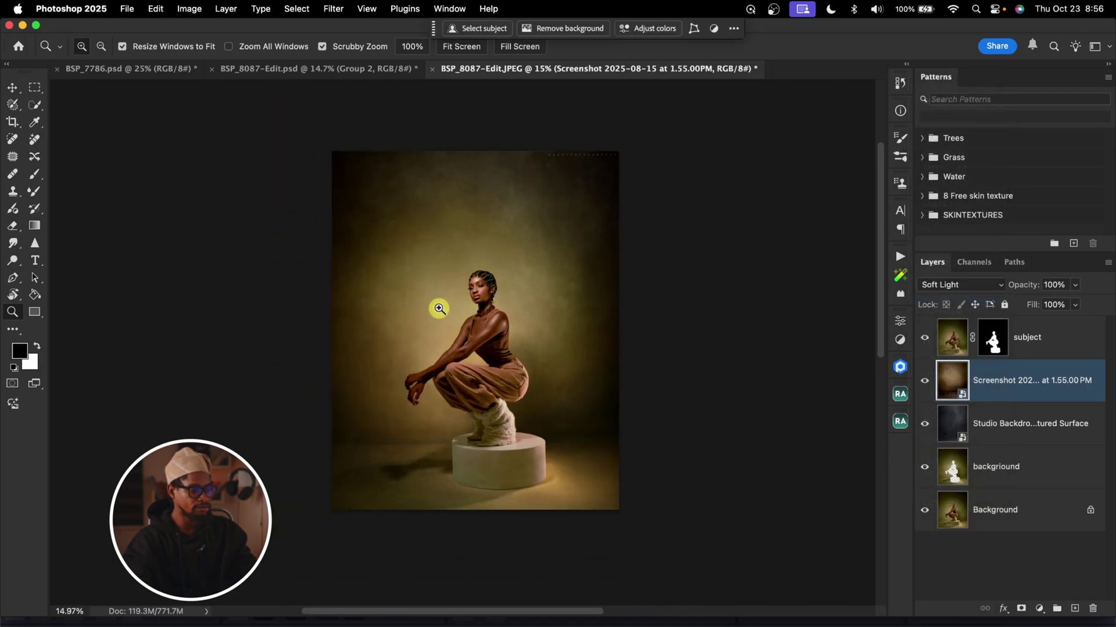
click(924, 381)
click(925, 381)
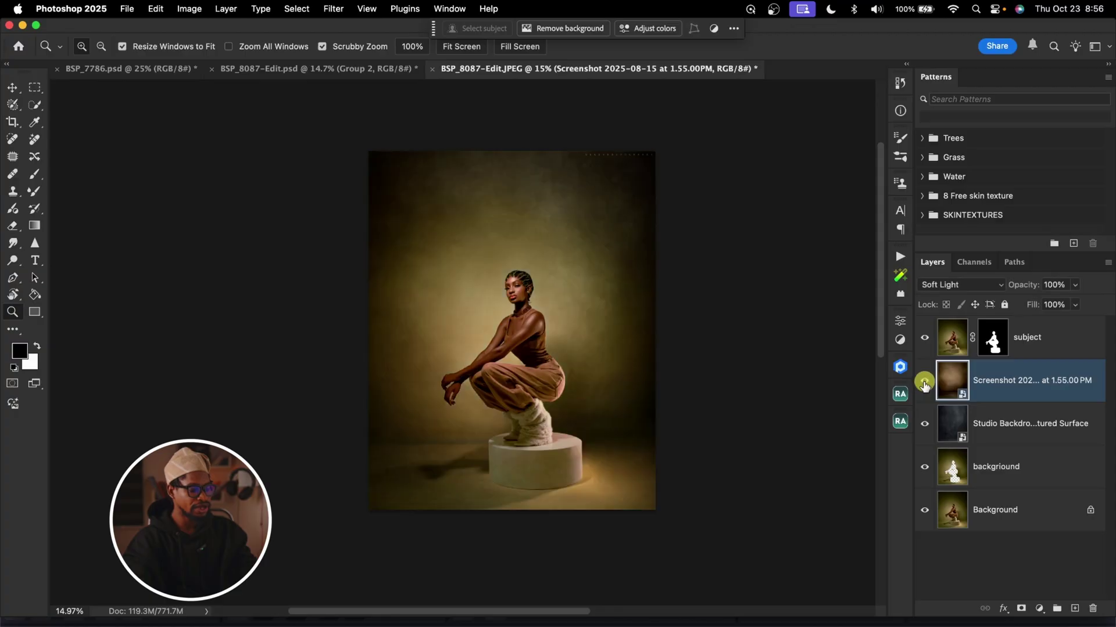
click(974, 288)
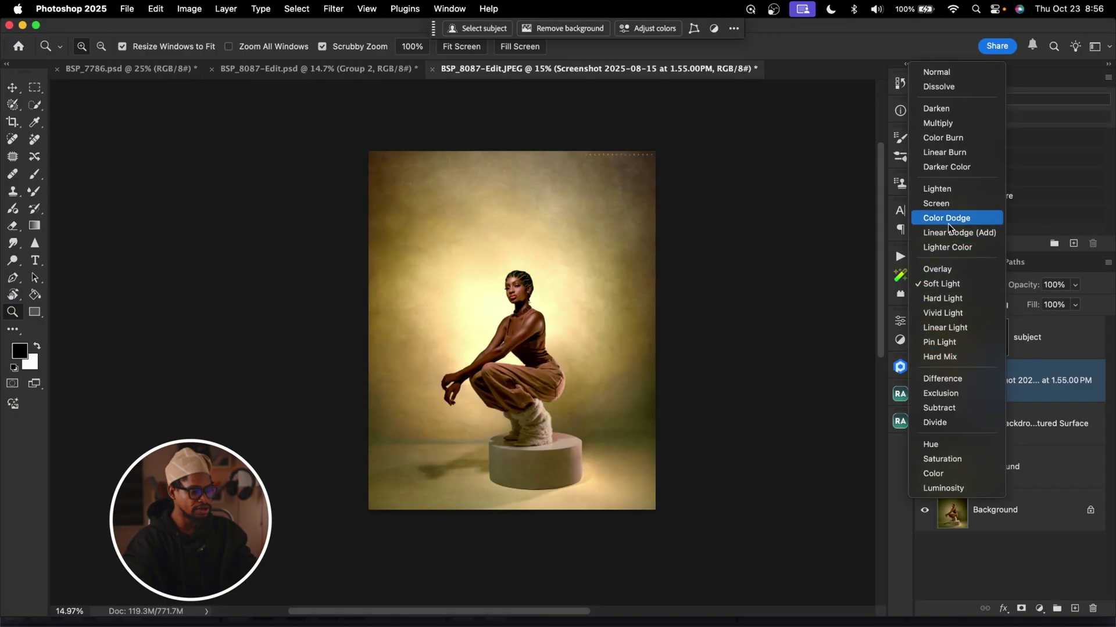
click(1024, 424)
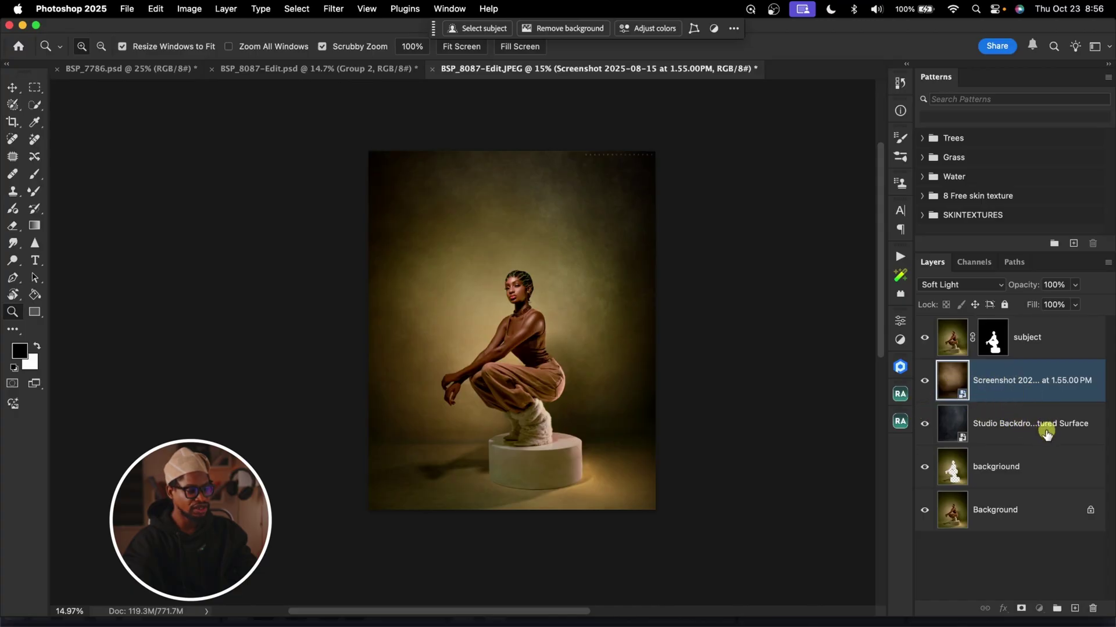
- Group the brown texture and Studio Backdrop layers, and compare the portrait with the group hidden and shown
shift+click(1045, 433)
key(super+g)
click(560, 276)
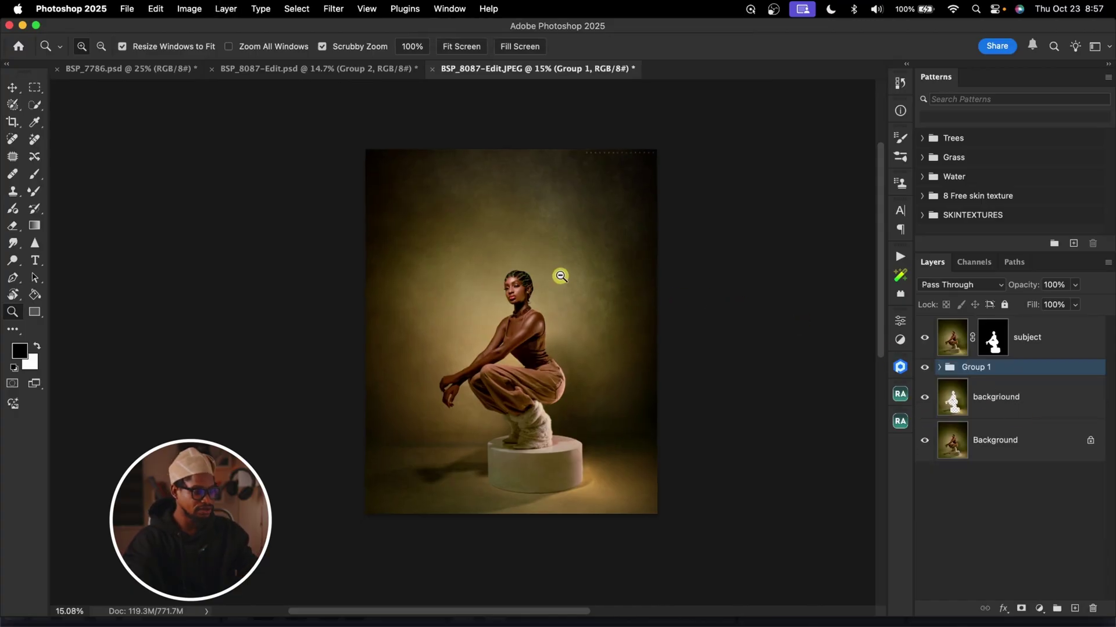
drag(560, 276, 570, 276)
click(925, 368)
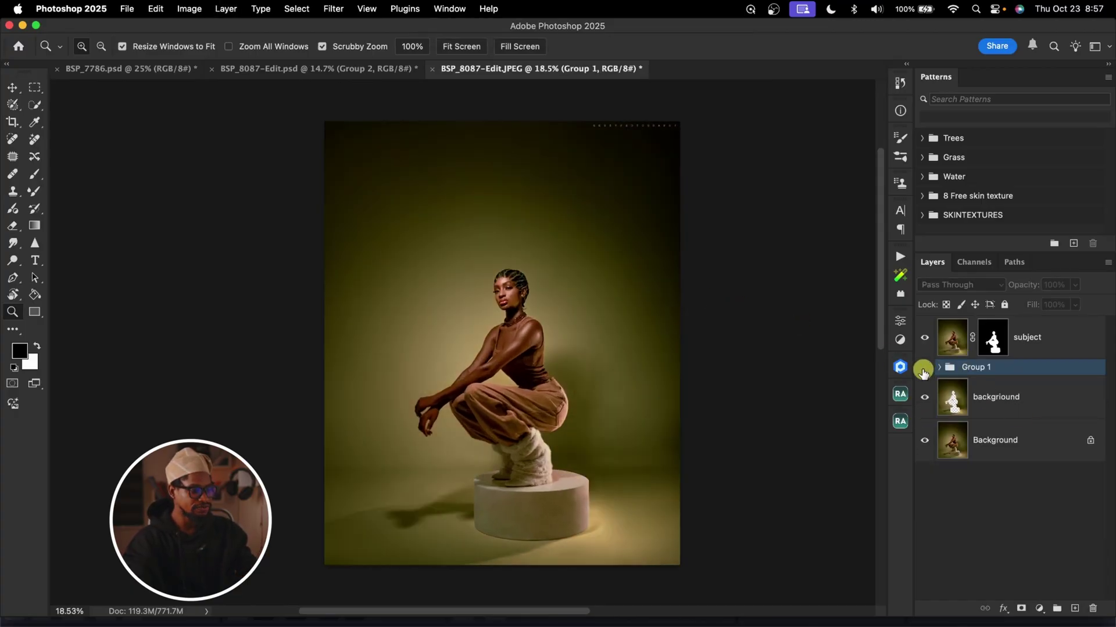
click(924, 370)
click(923, 369)
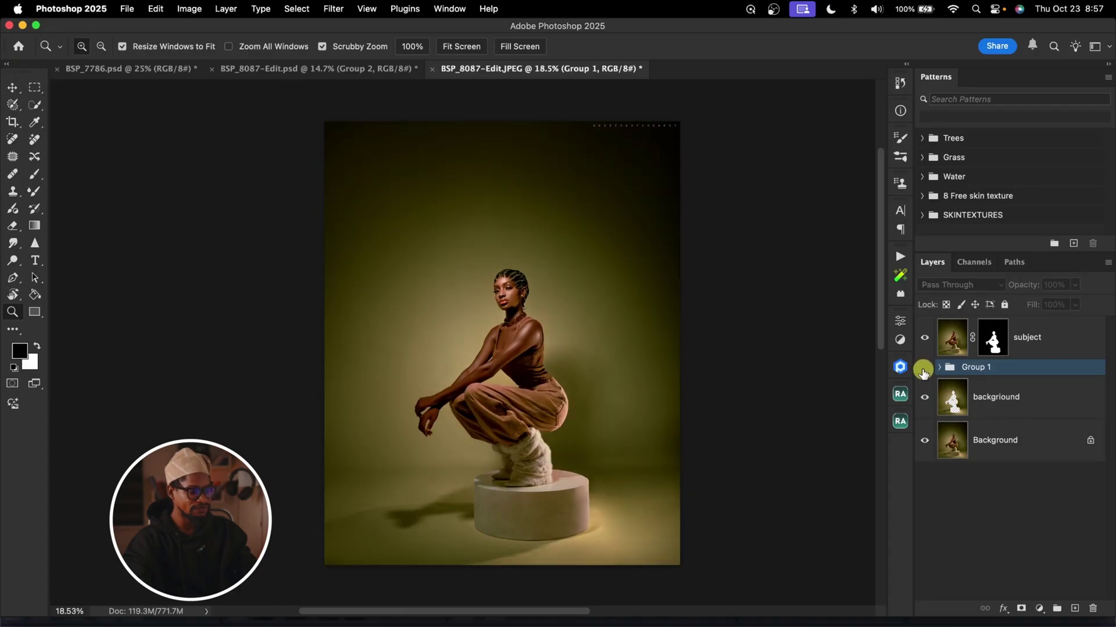
click(924, 370)
- Check the effect of the brown texture layer inside the group by hiding and showing it
mouse_move(543, 268)
mouse_down()
mouse_move(570, 263)
mouse_move(543, 270)
mouse_up()
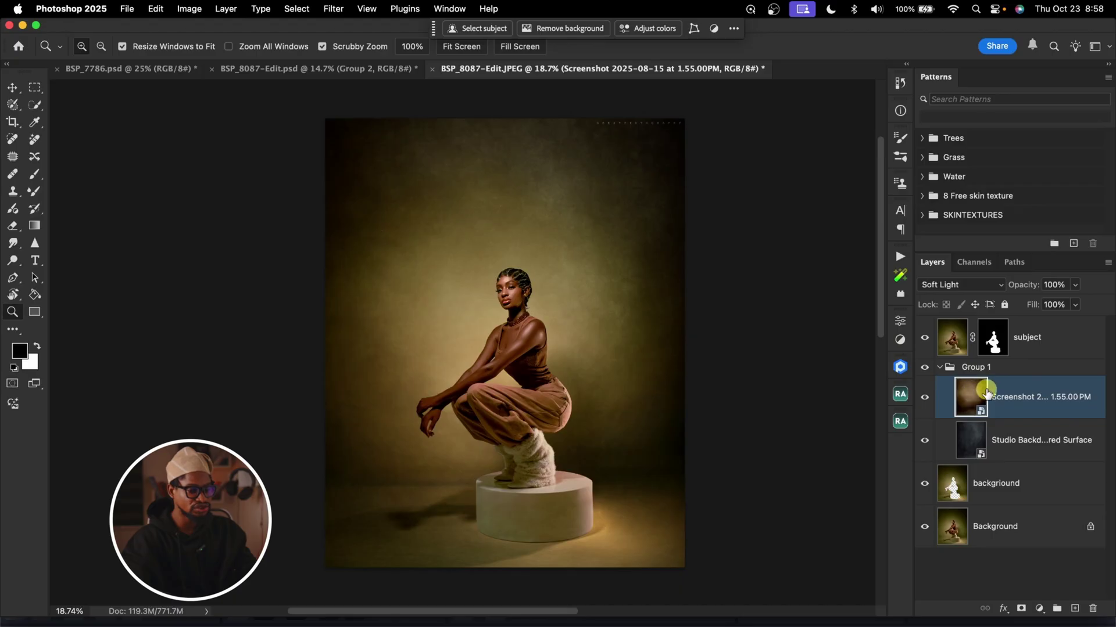
click(925, 397)
click(925, 397)
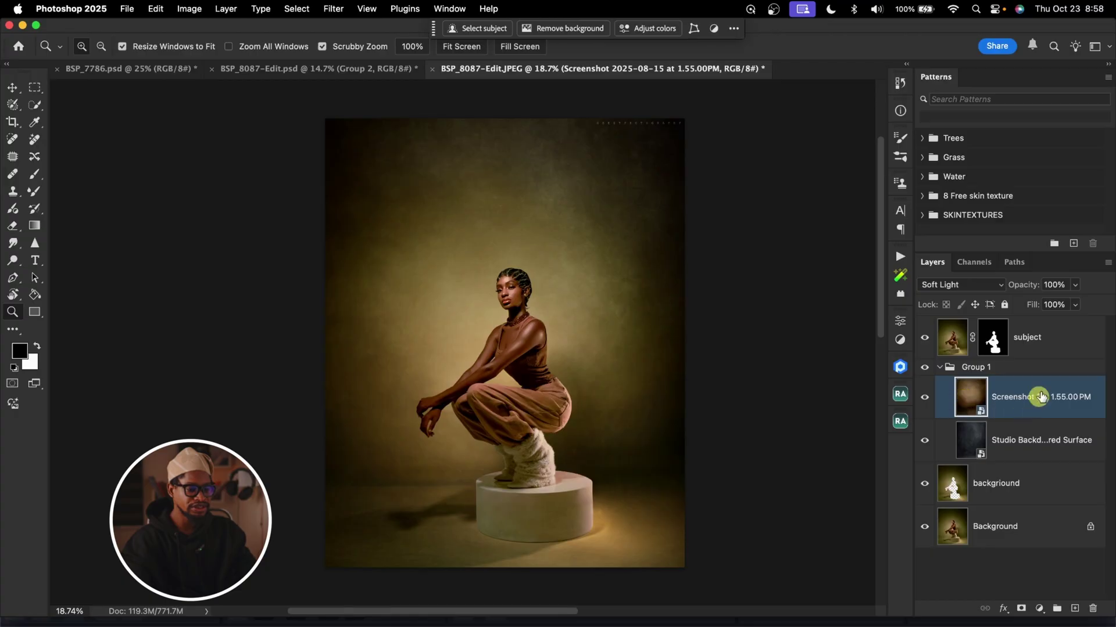
- Try desaturating the brown texture layer directly with Hue/Saturation at a saturation of -100
key(super+u)
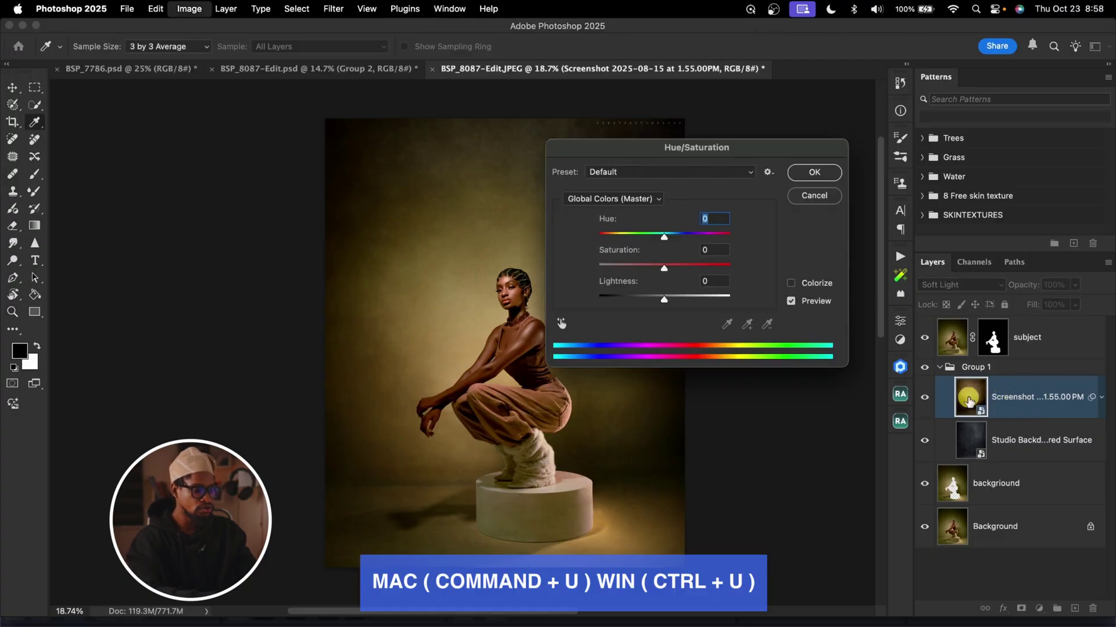
drag(664, 266, 378, 259)
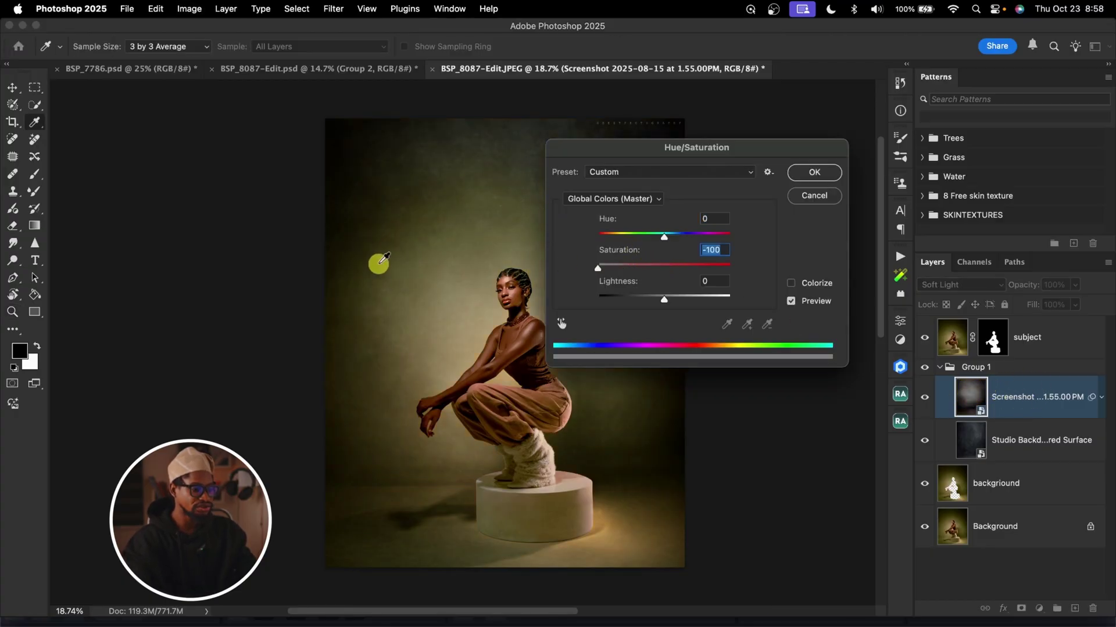
click(814, 197)
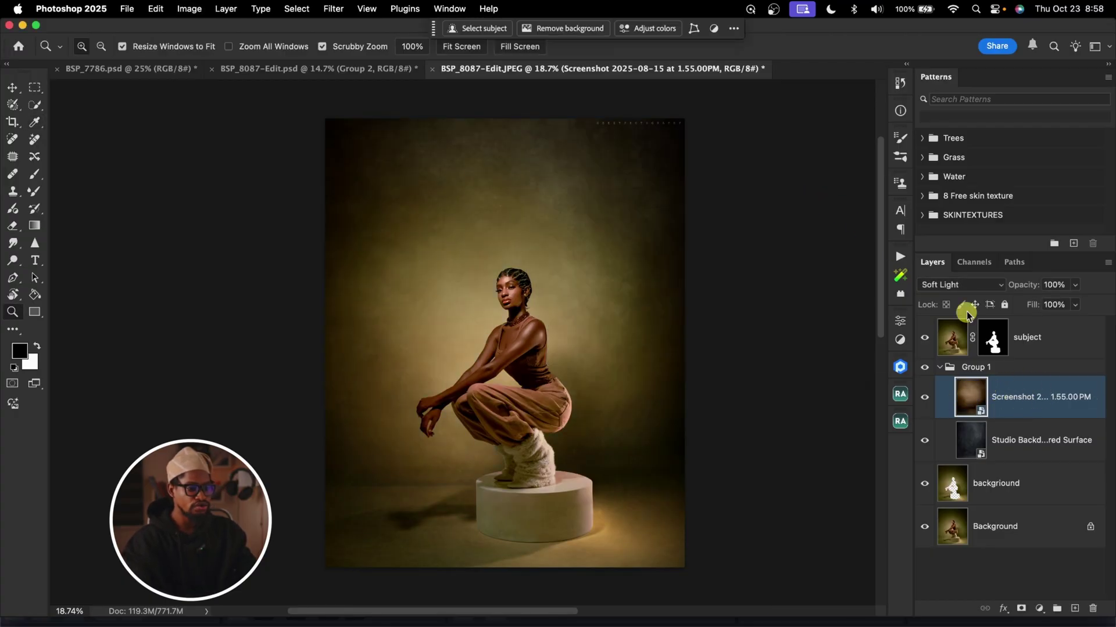
- Add a Hue/Saturation adjustment layer above the brown texture in the group, with saturation at -100
click(901, 340)
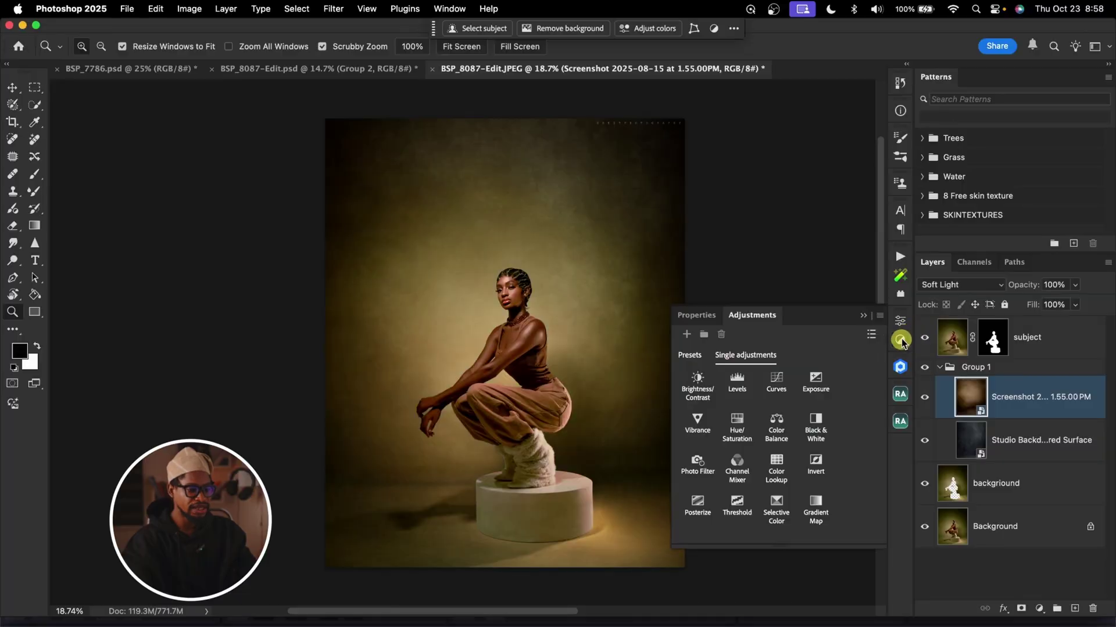
click(865, 317)
click(454, 10)
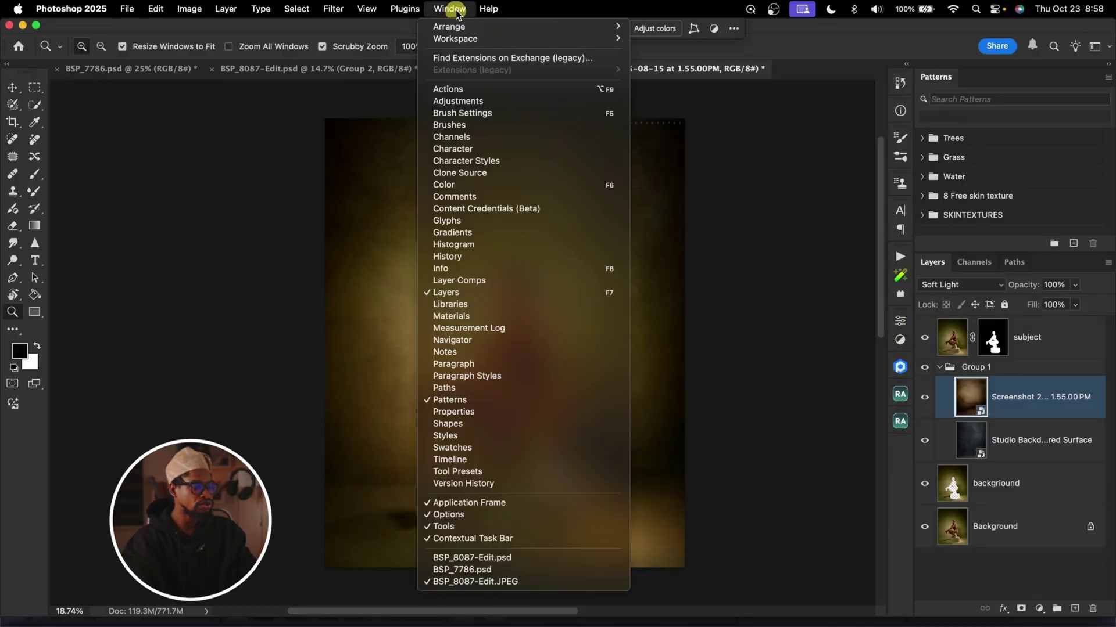
click(487, 103)
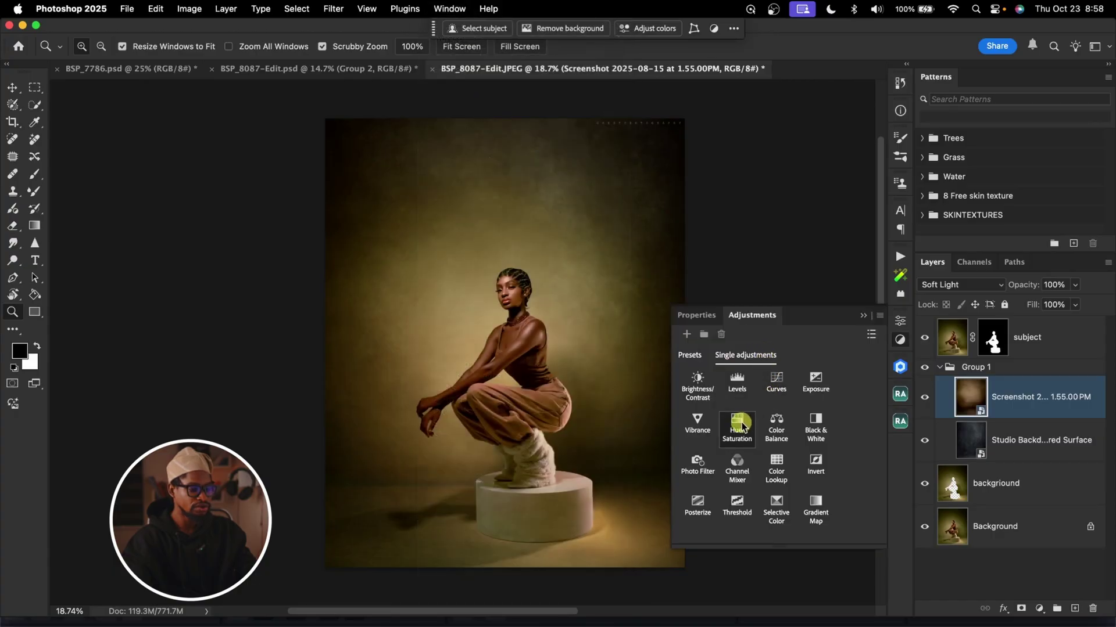
click(738, 428)
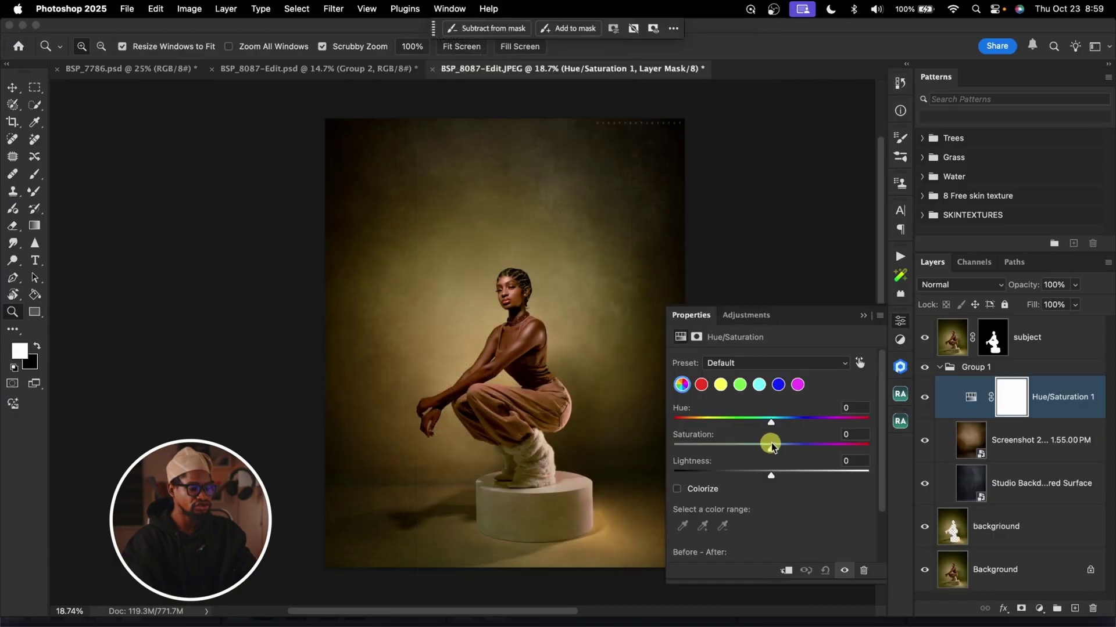
drag(772, 449, 589, 450)
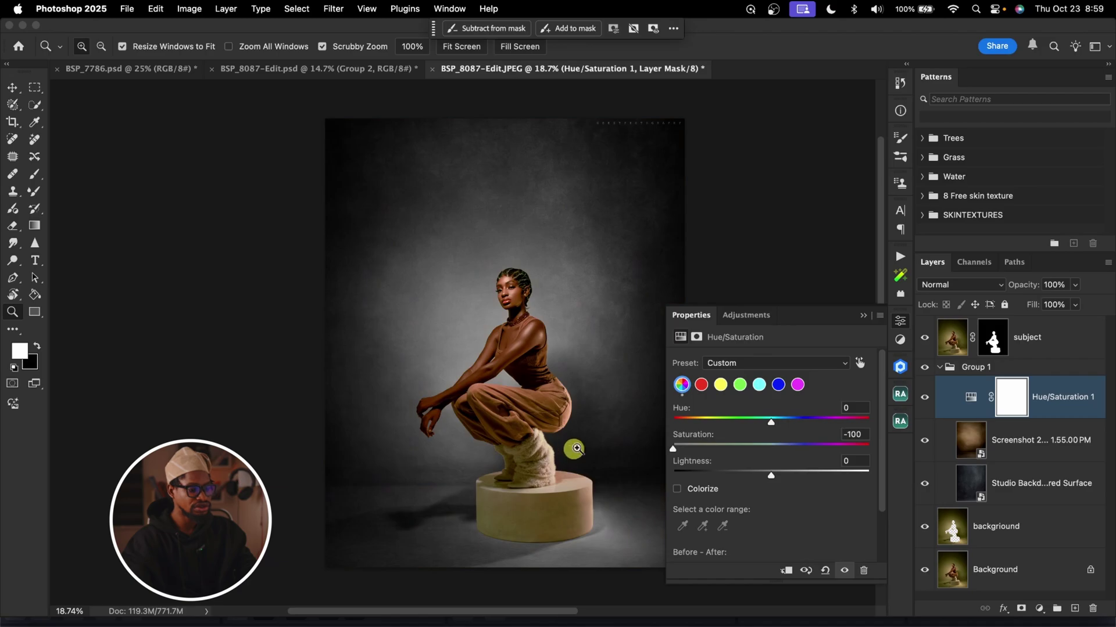
click(864, 319)
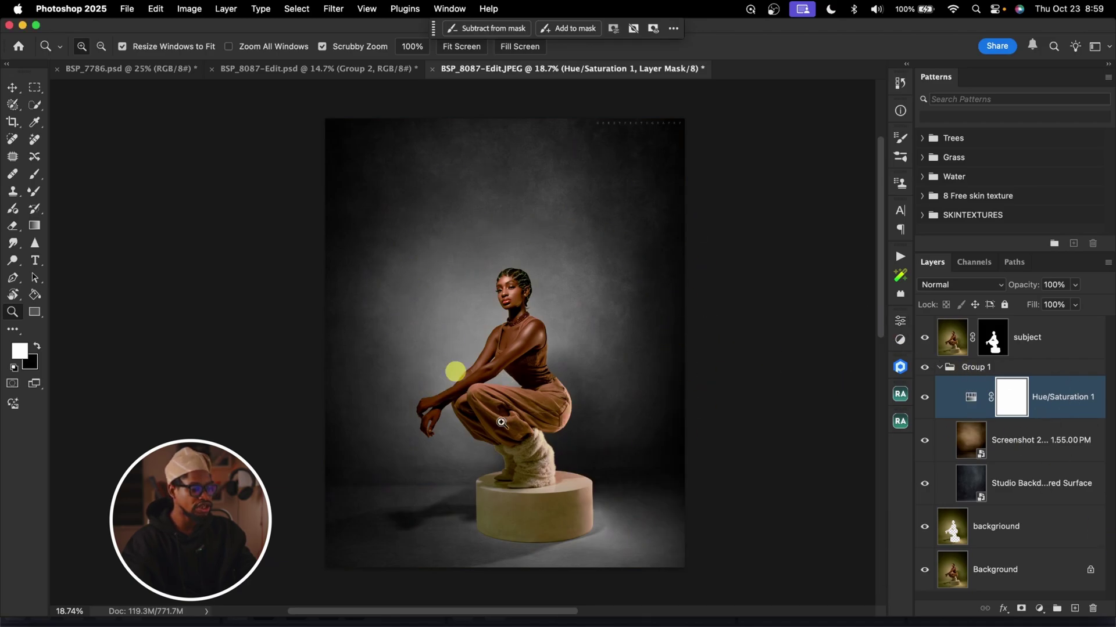
- Clip the Hue/Saturation adjustment layer to the brown Screenshot texture layer, and select that texture layer
click(982, 441)
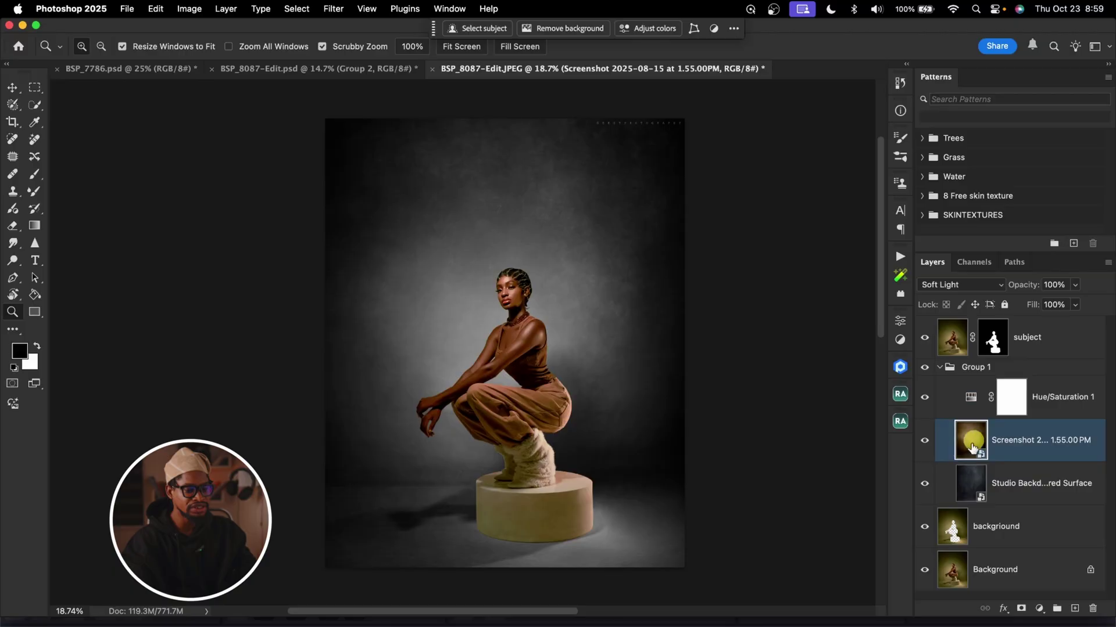
click(1011, 401)
key(x)
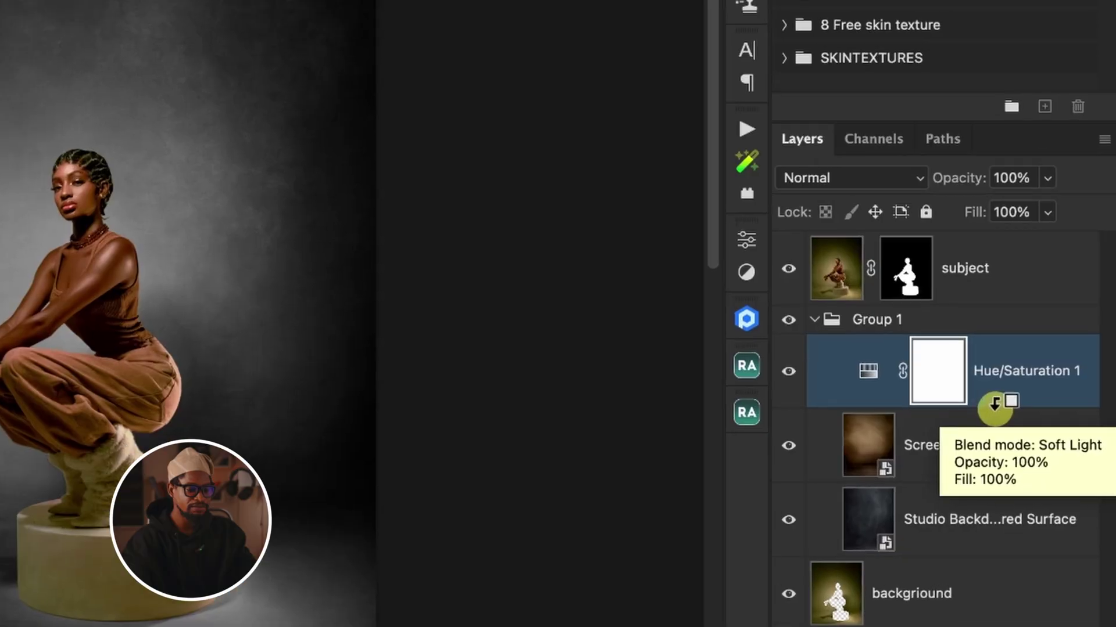
alt+click(980, 405)
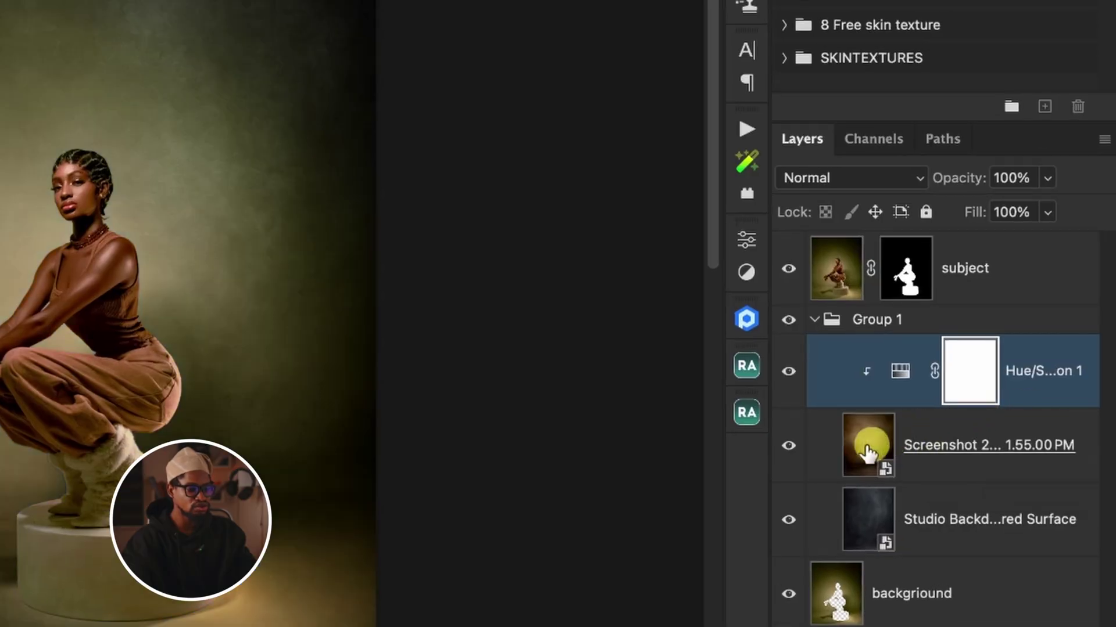
click(862, 450)
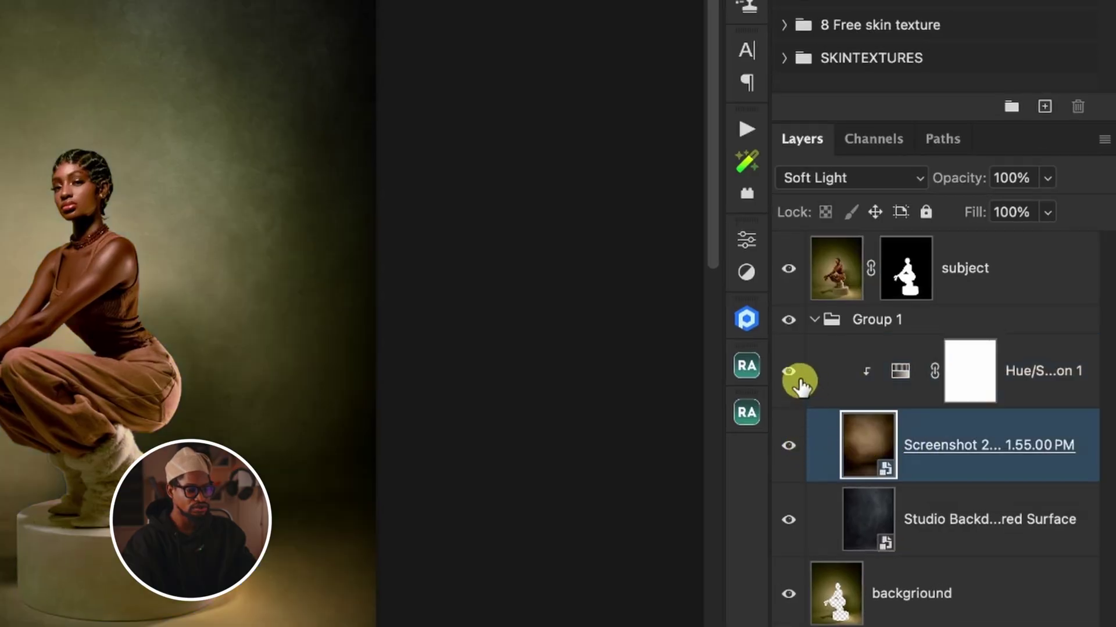
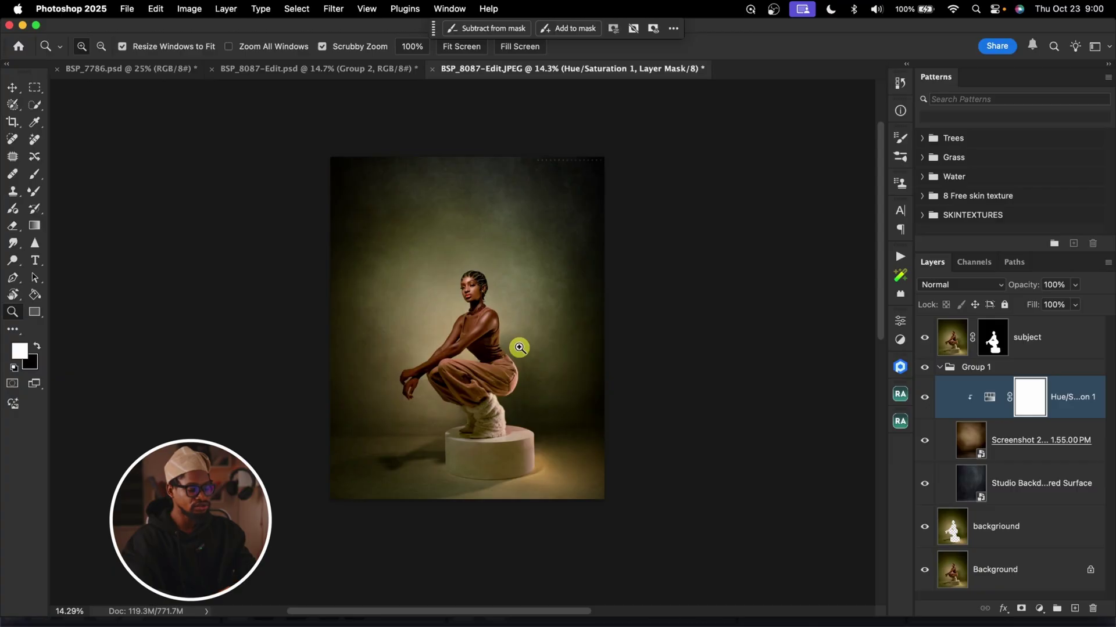
- Add a lime green (#9aff09) Solid Color fill layer above the Hue/Saturation adjustment in Group 1
click(1039, 608)
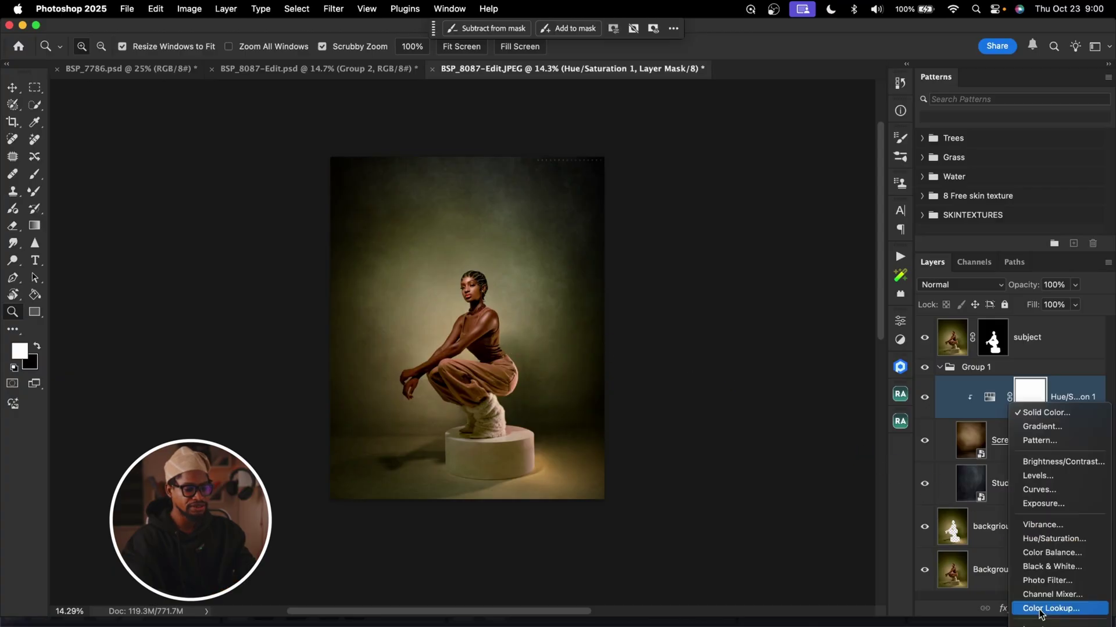
click(1043, 411)
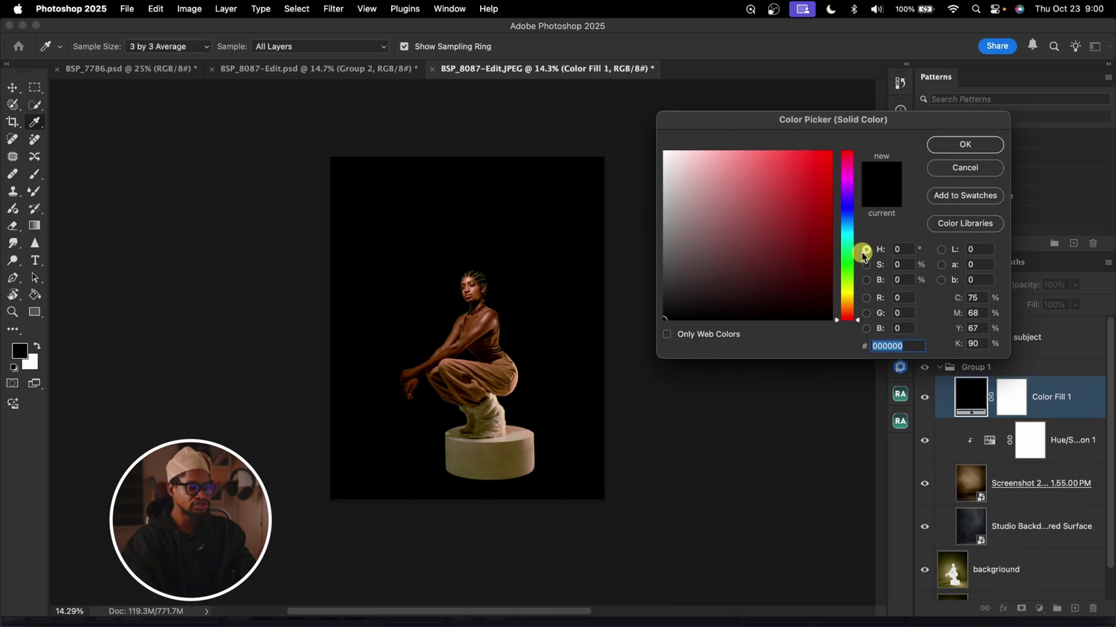
click(847, 281)
mouse_move(677, 311)
mouse_down()
mouse_move(810, 145)
mouse_move(827, 147)
mouse_up()
click(946, 146)
key(z)
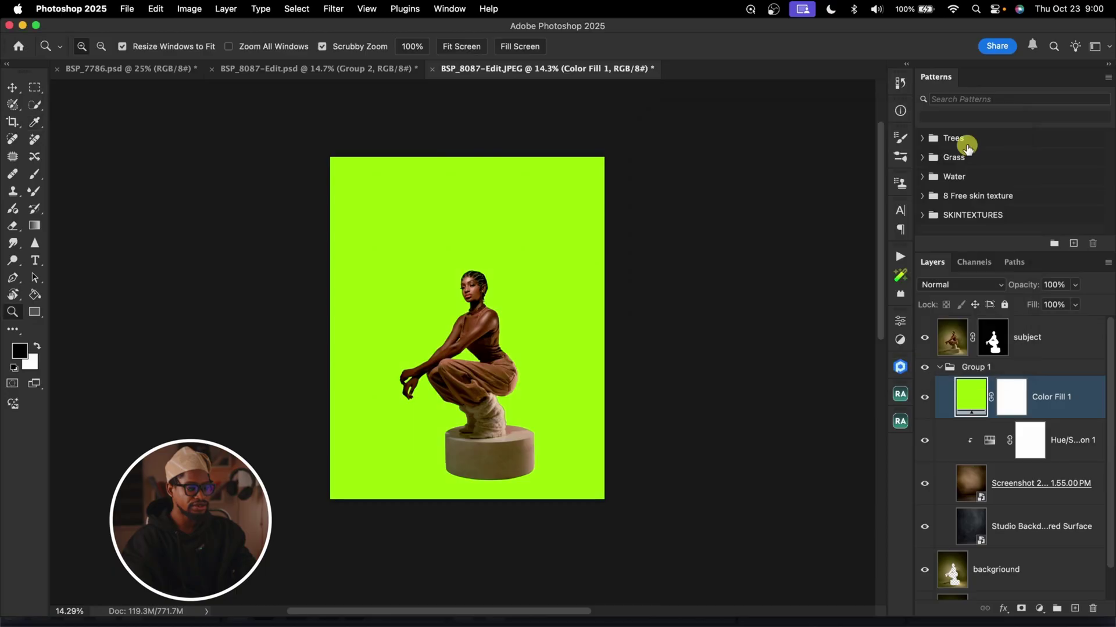
- Invert the Color Fill 1 layer's mask to black to hide the green fill
click(1011, 398)
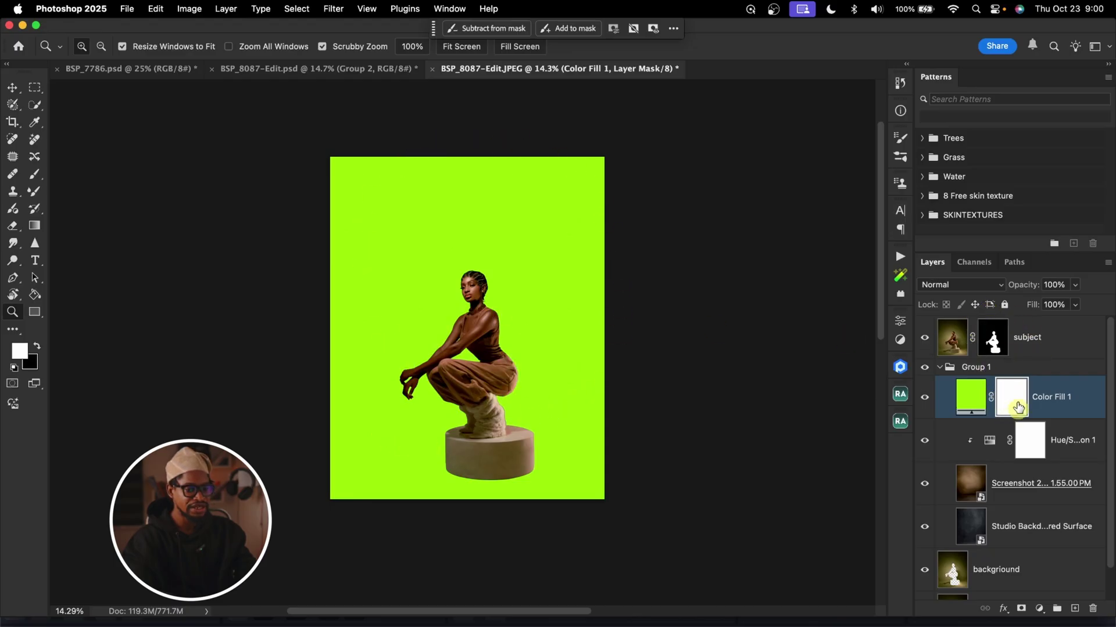
key(super+i)
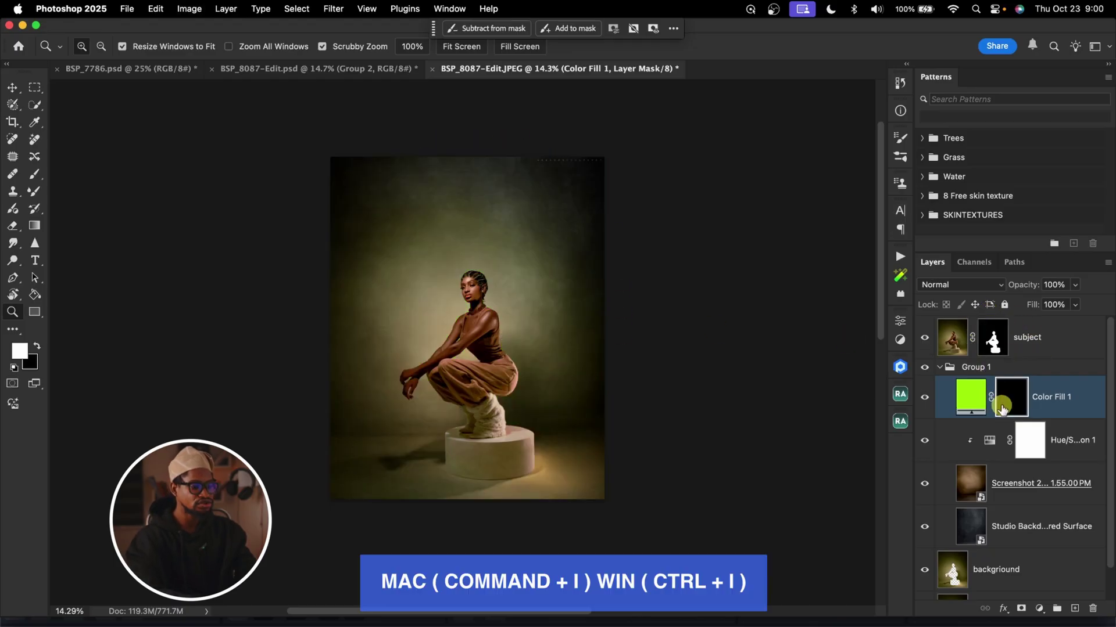
key(b)
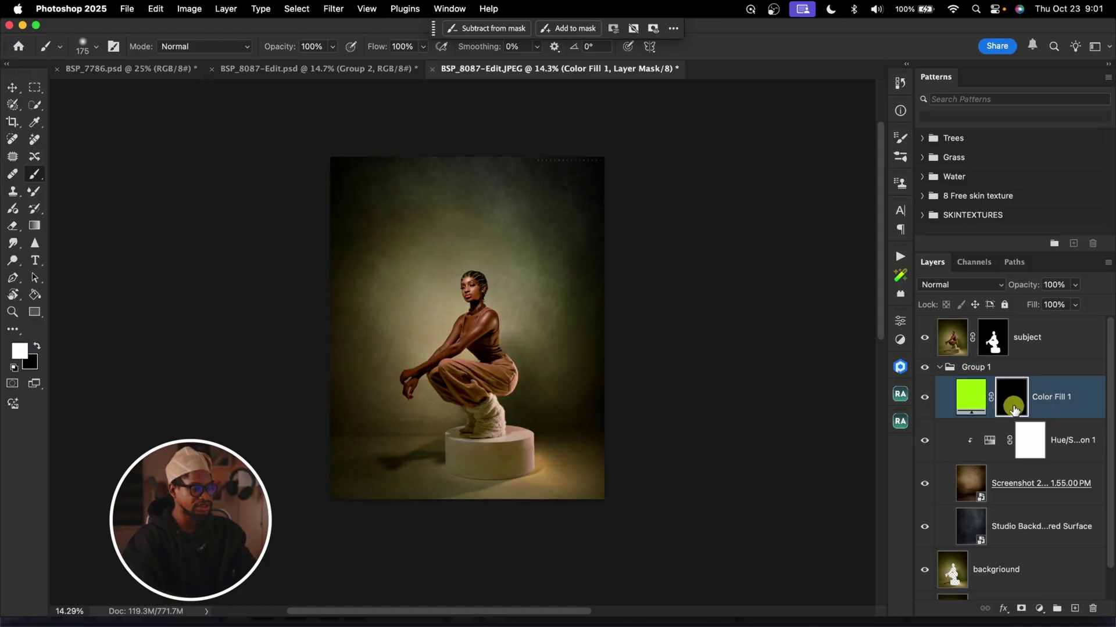
- Draw a linear white-to-transparent Basics gradient on the Color Fill 1 mask, from the image's upper-right corner diagonally down past the woman toward the lower left
click(35, 226)
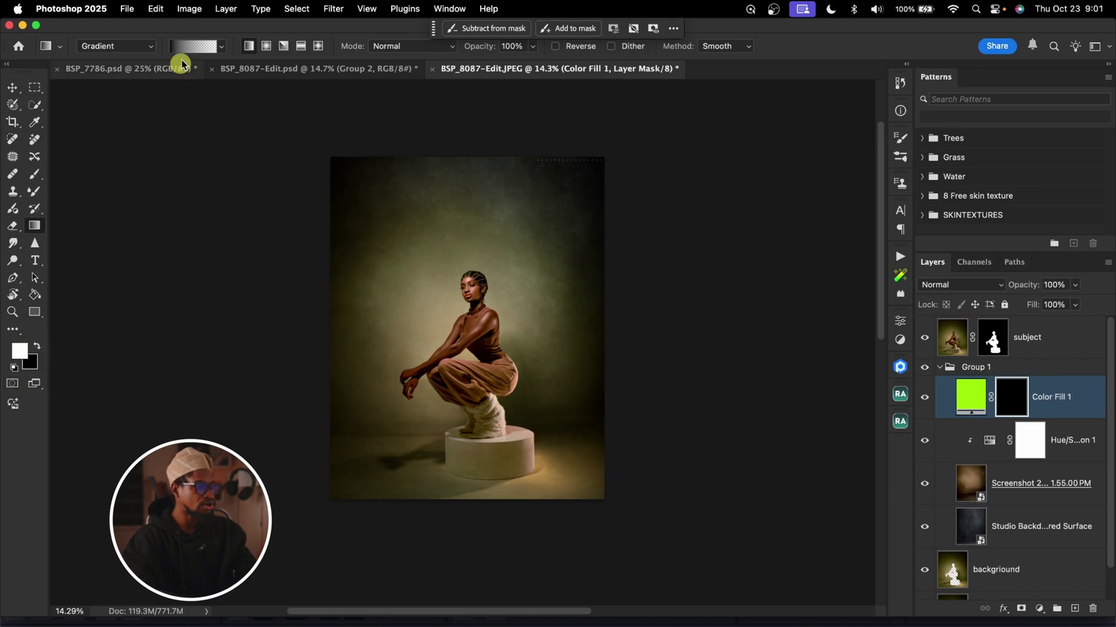
click(196, 46)
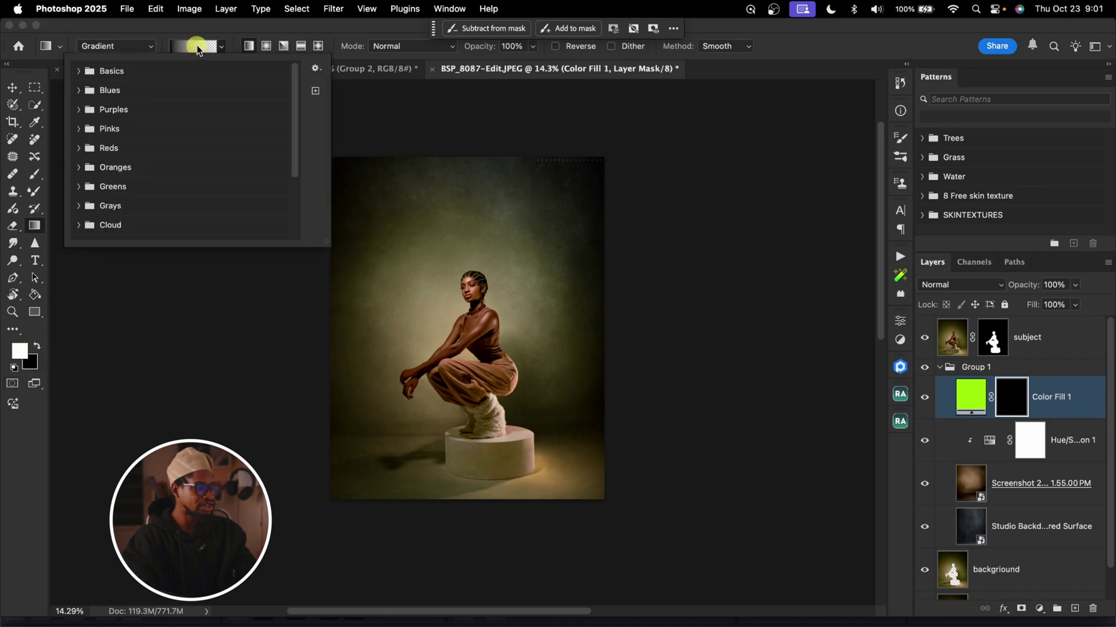
click(78, 70)
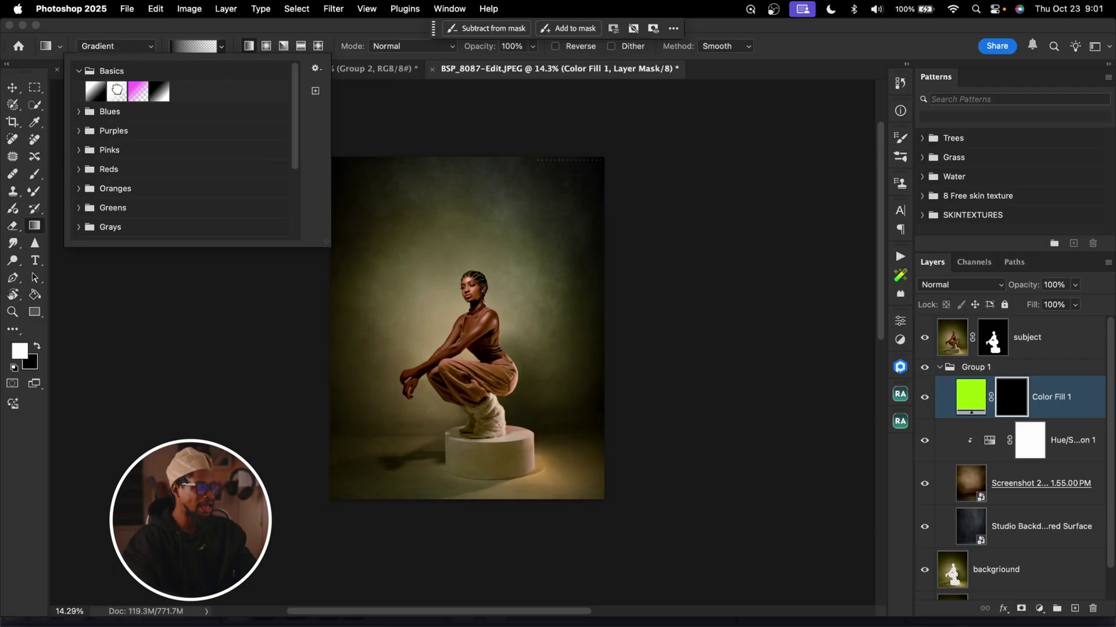
click(117, 91)
double_click(117, 92)
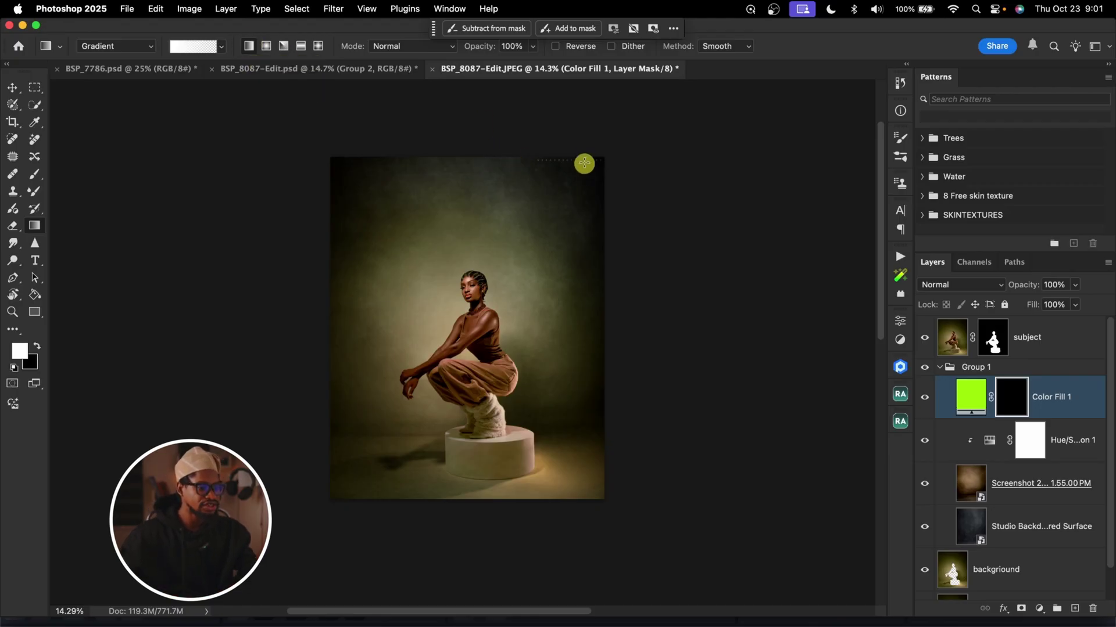
drag(597, 161, 414, 425)
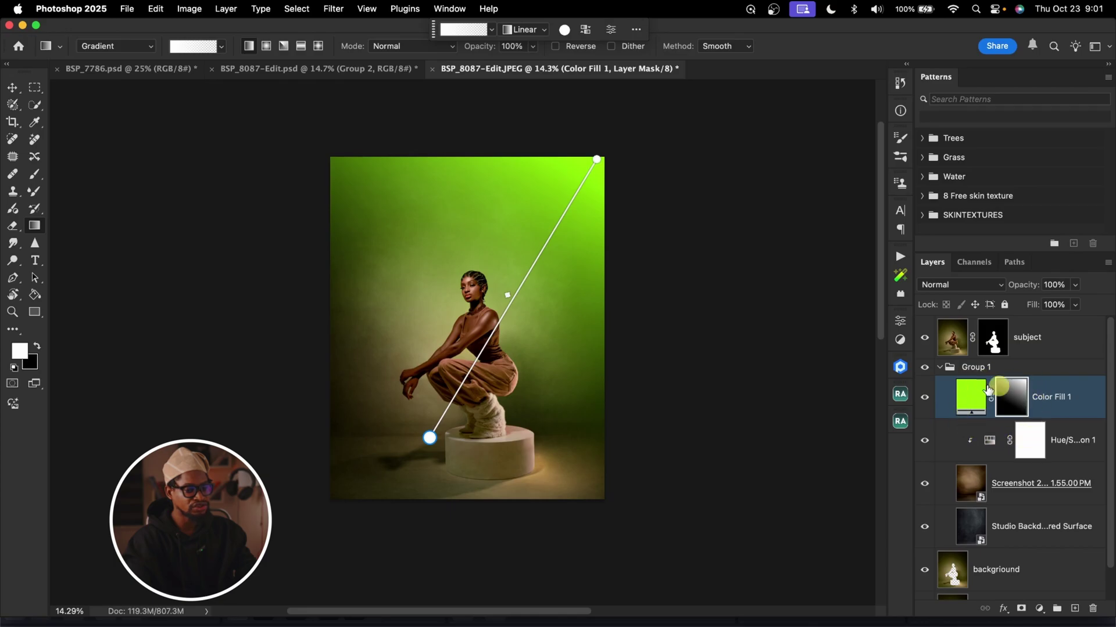
- Preview several blend modes on the Color Fill 1 layer and set it to Soft Light
click(969, 414)
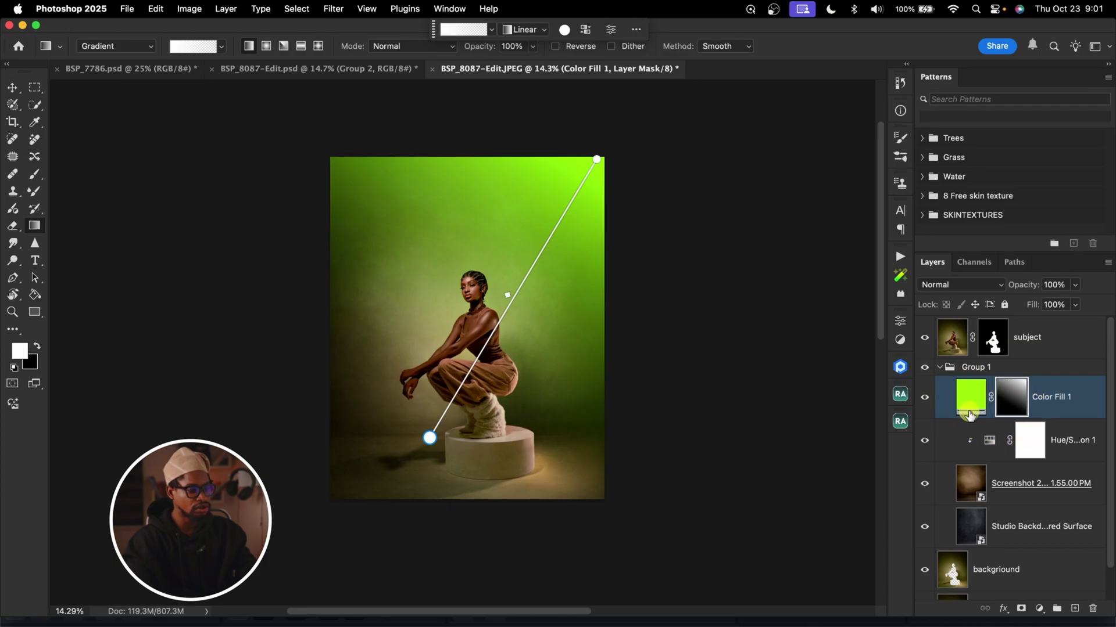
click(967, 291)
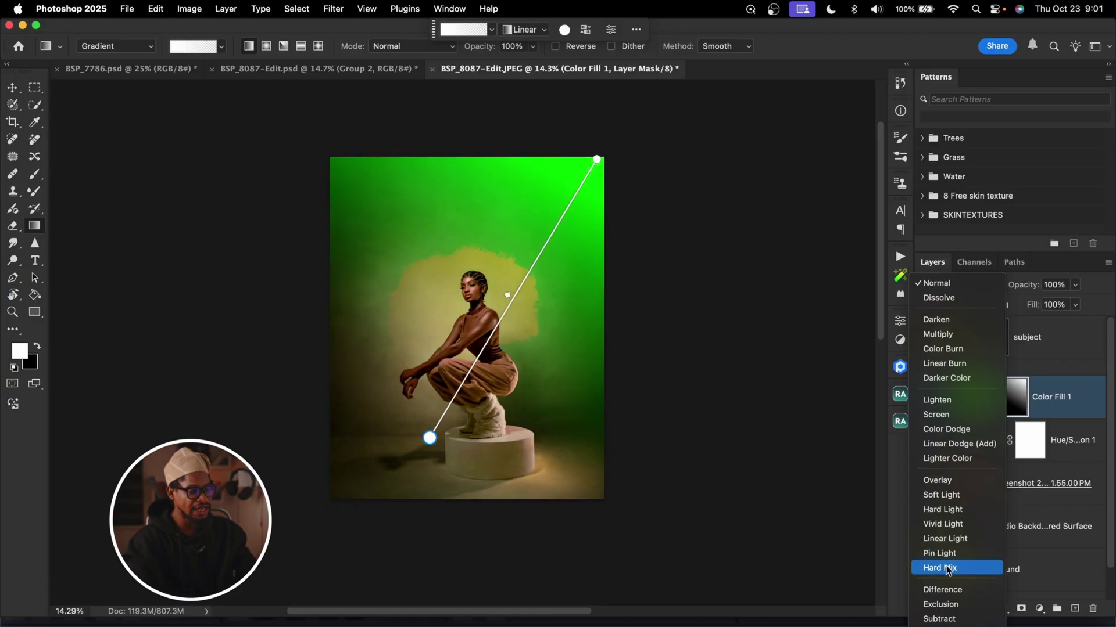
scroll(946, 566, down, 3)
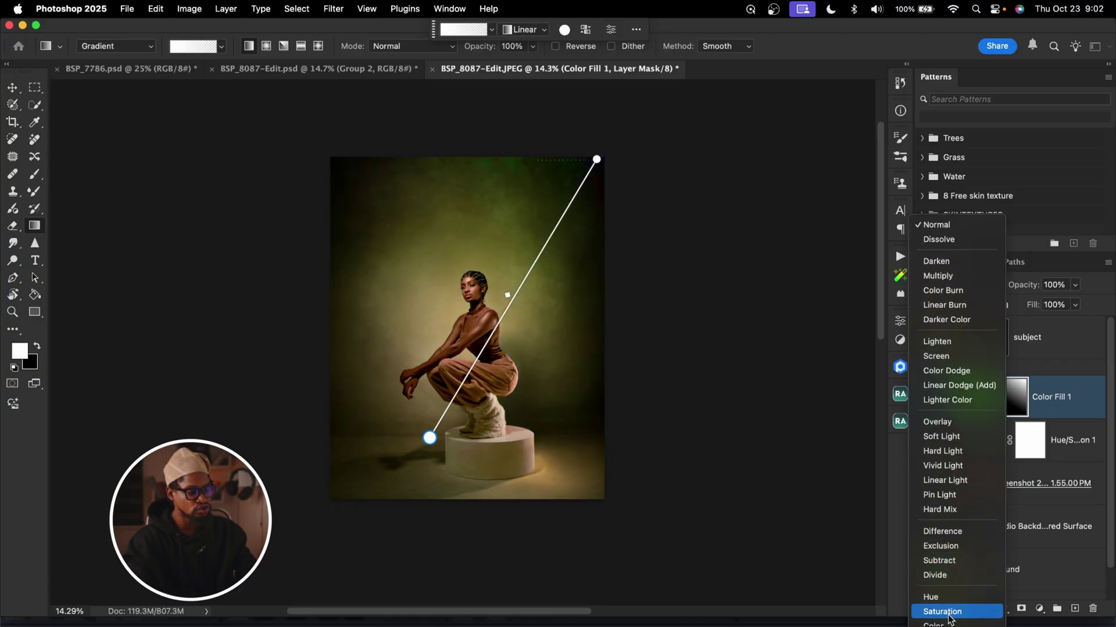
scroll(947, 326, up, 3)
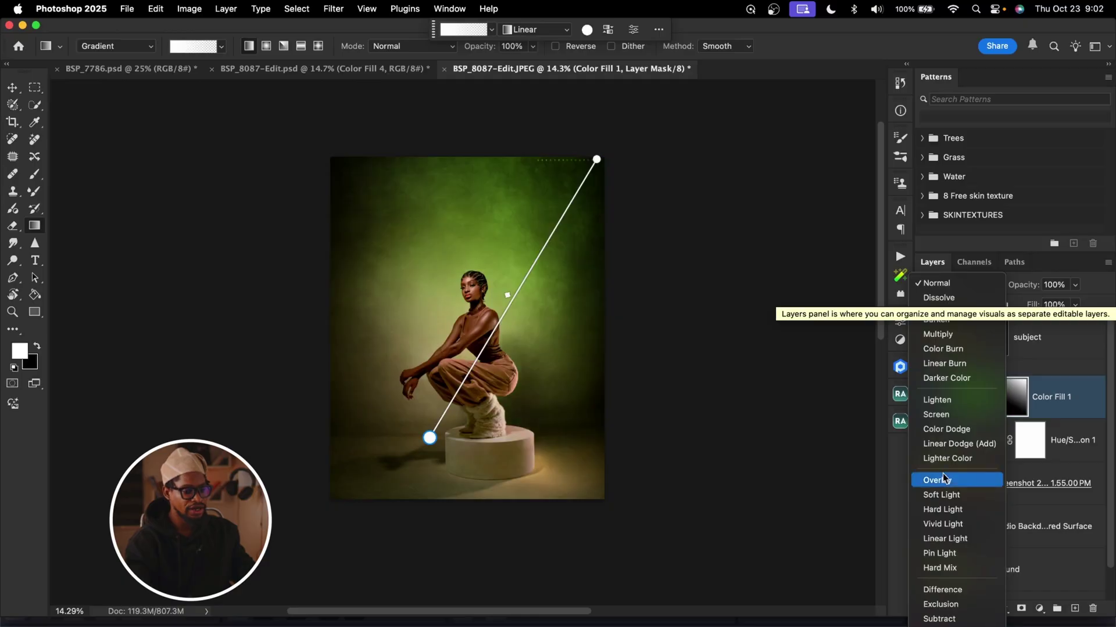
scroll(947, 497, down, 3)
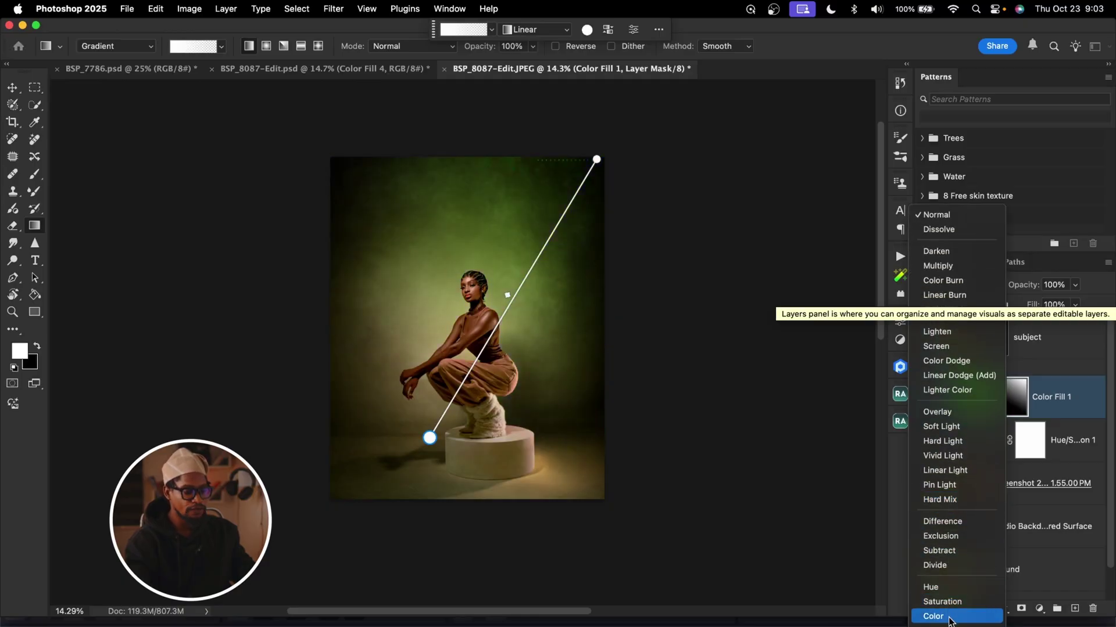
click(959, 426)
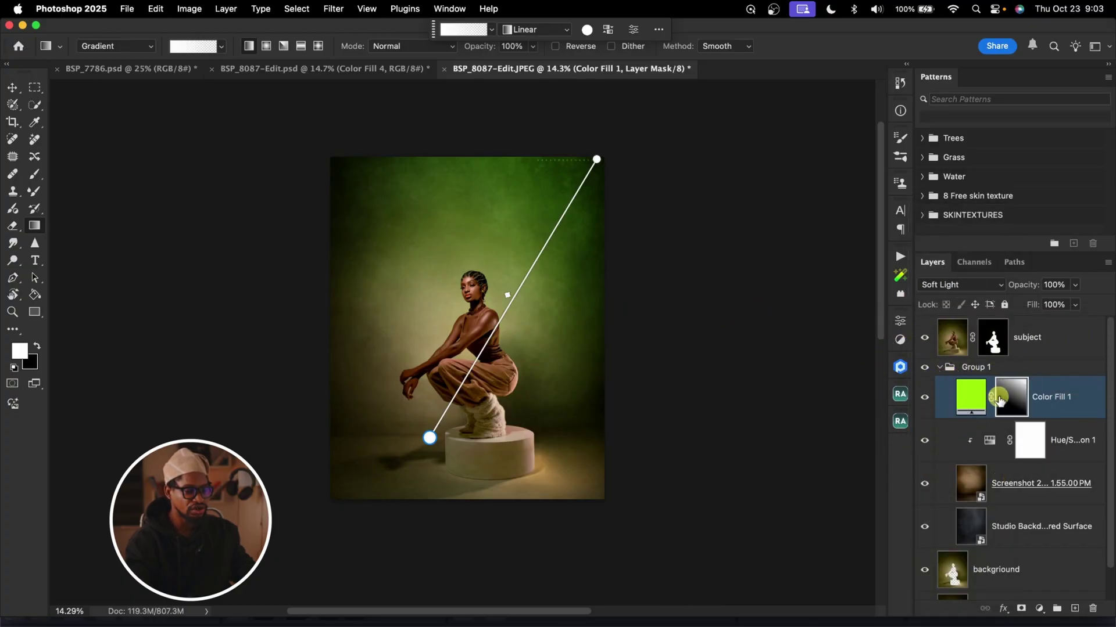
- Change the Color Fill 1 layer's color to mint green #67fac1
double_click(978, 404)
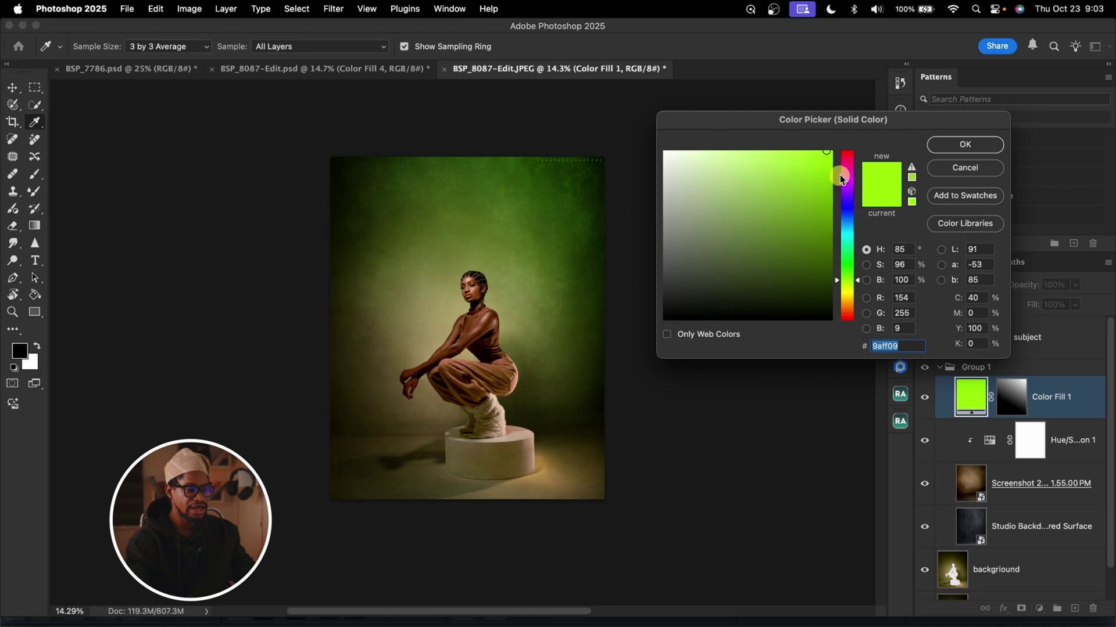
click(857, 288)
click(856, 237)
click(785, 163)
click(757, 166)
mouse_move(856, 236)
mouse_down()
mouse_move(856, 257)
mouse_move(858, 247)
mouse_up()
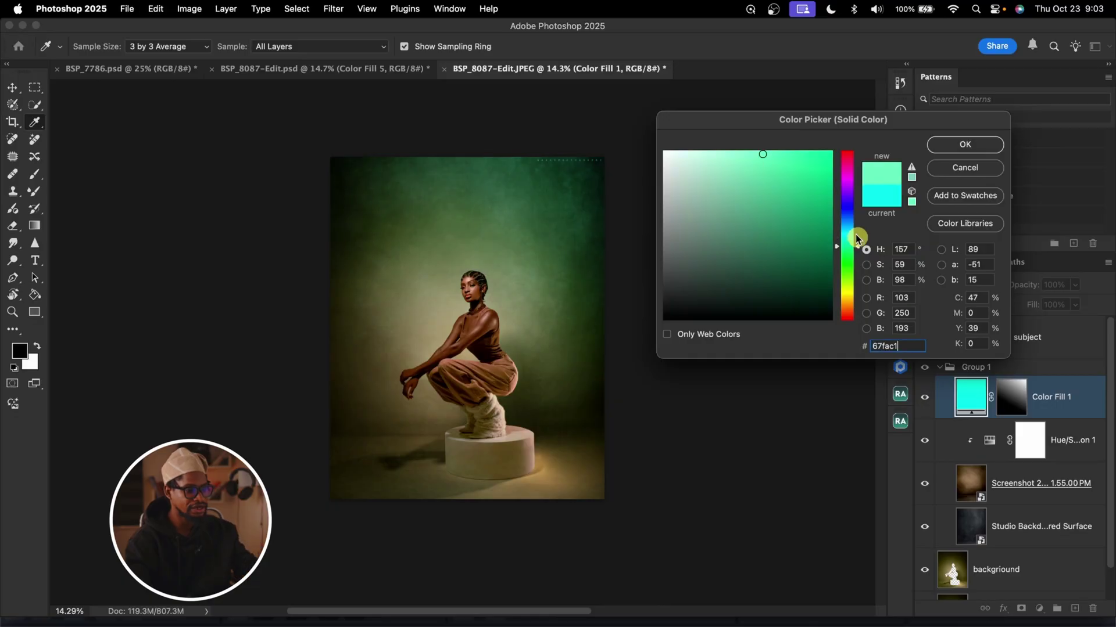
click(760, 155)
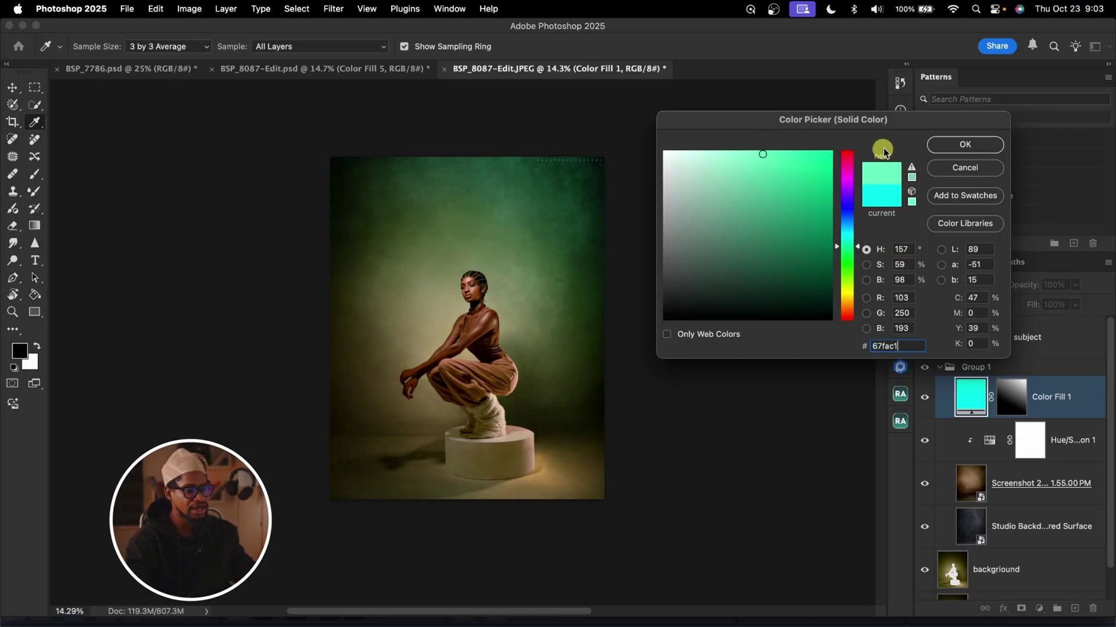
click(965, 145)
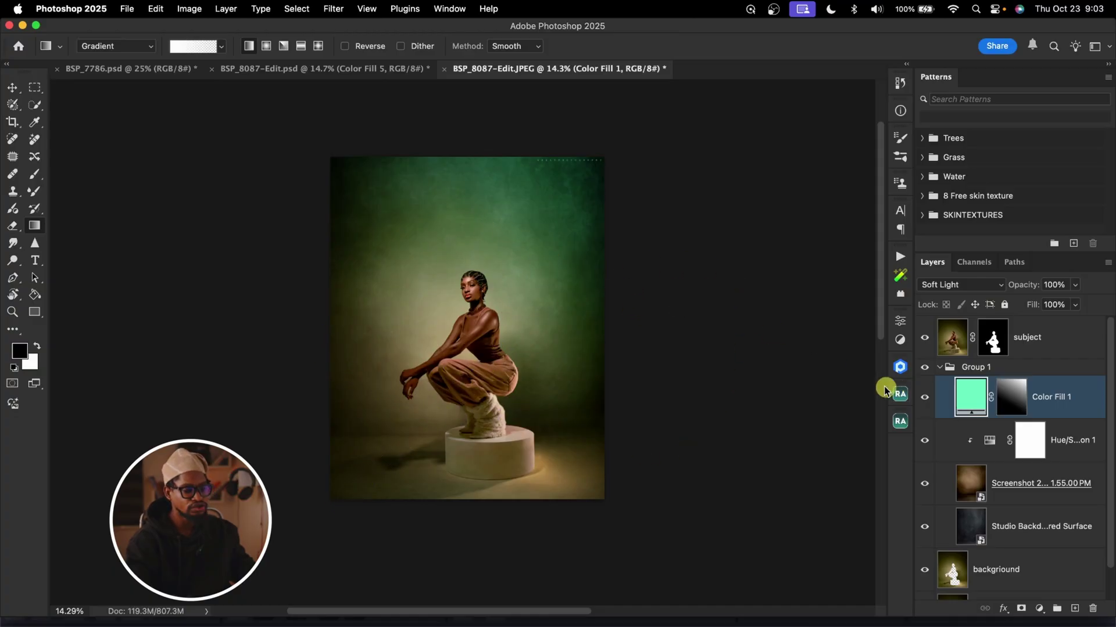
- Add a second Solid Color fill layer in light yellow #ffec6c above Color Fill 1
click(1039, 610)
click(1043, 414)
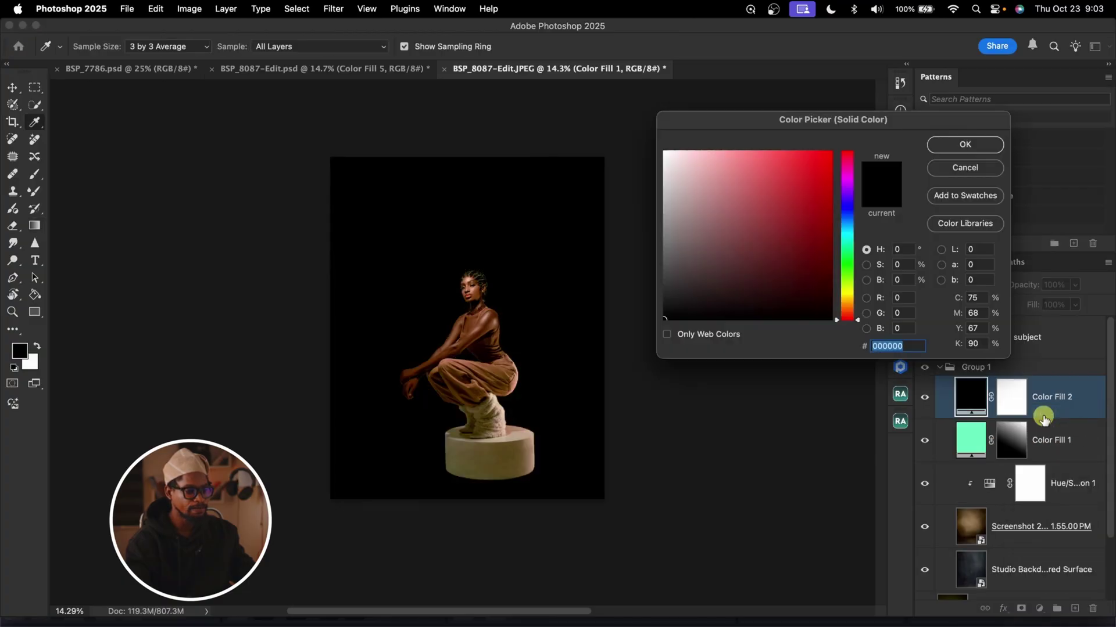
click(848, 296)
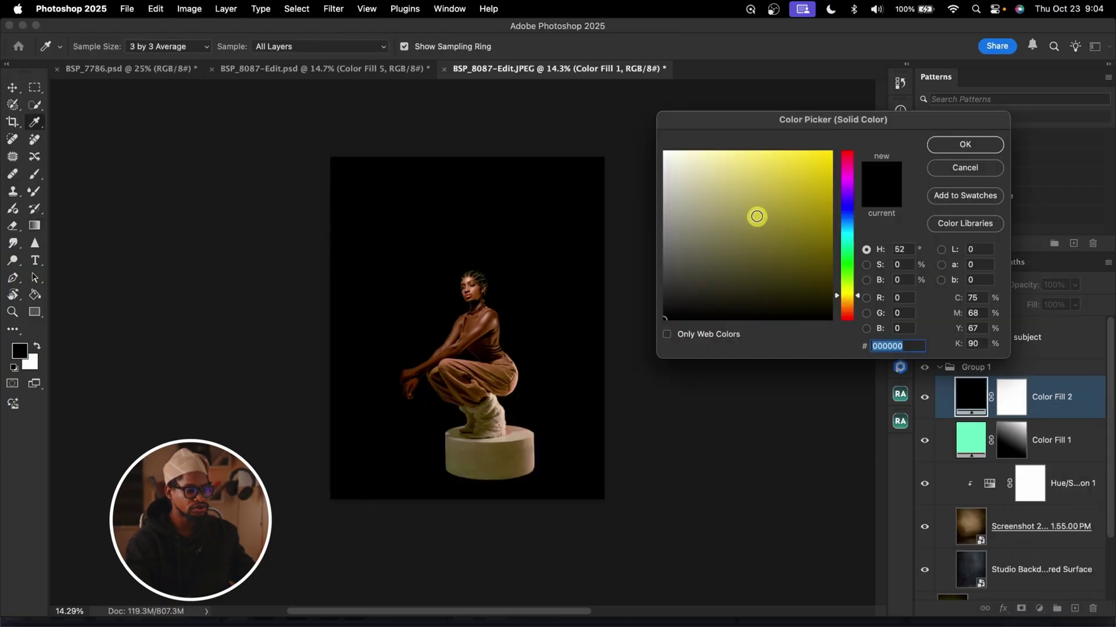
drag(685, 297, 764, 141)
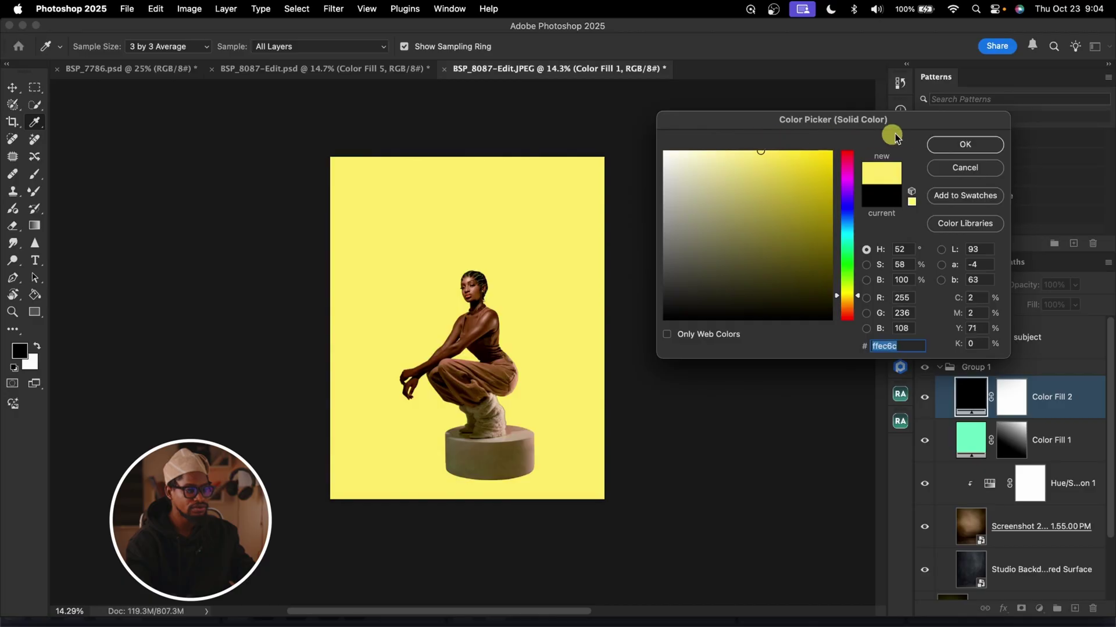
click(965, 144)
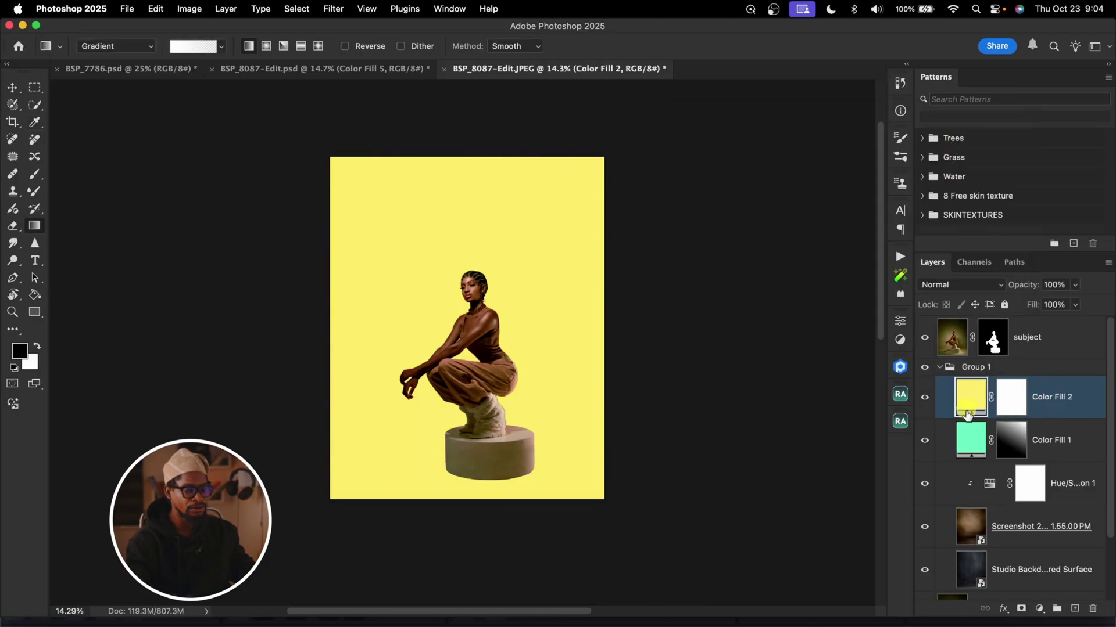
- Invert the Color Fill 2 mask and draw a white-to-transparent gradient on it from the image's lower-left corner toward the upper right
click(1021, 407)
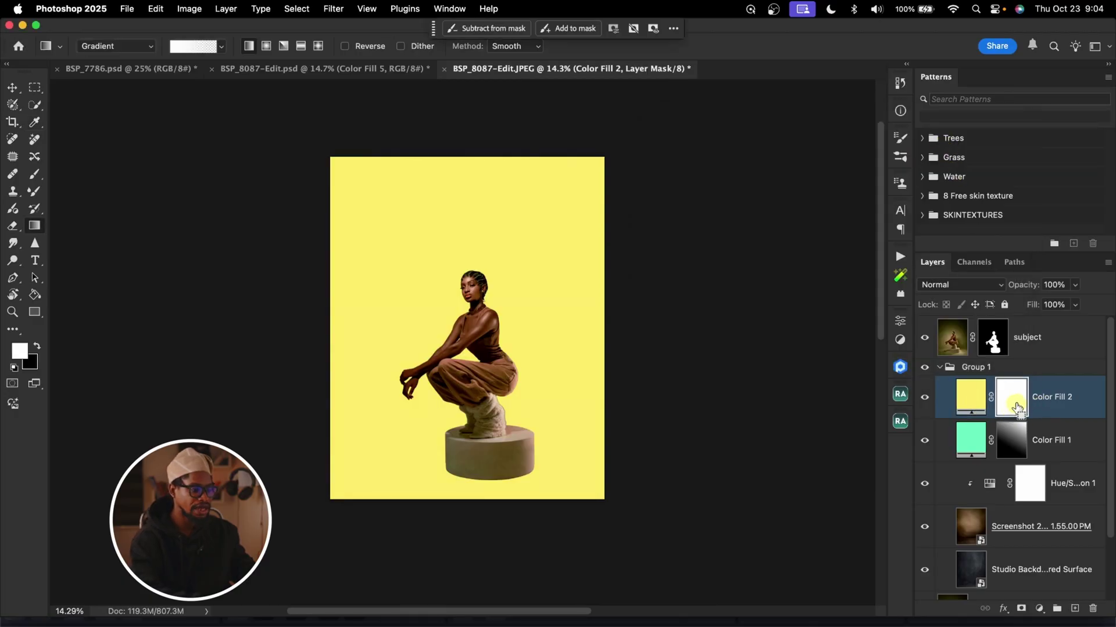
key(super+i)
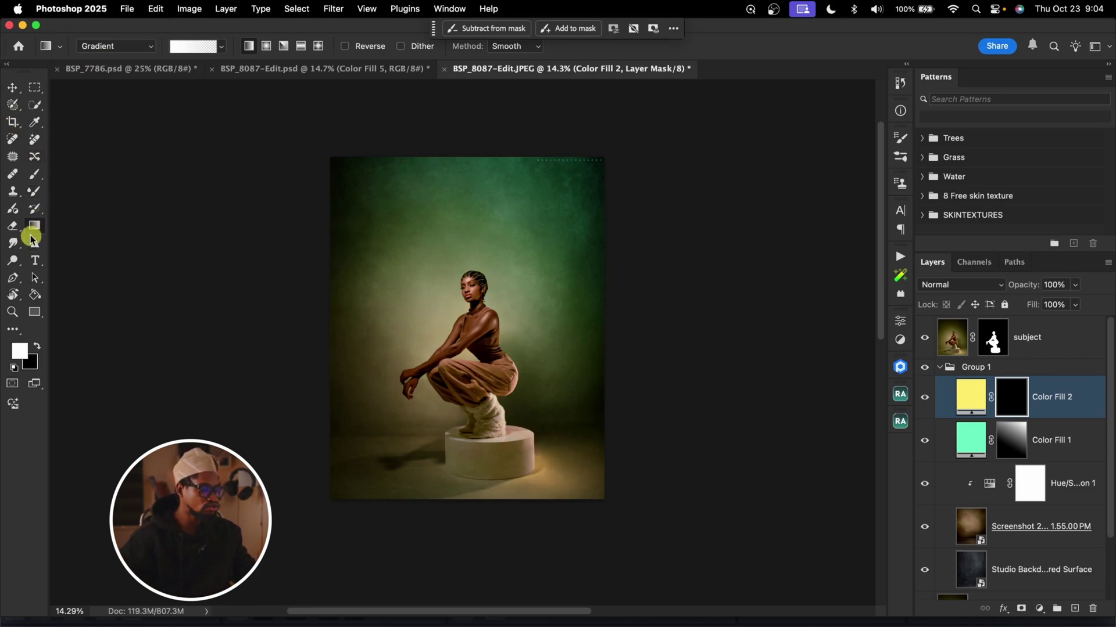
drag(347, 494, 543, 222)
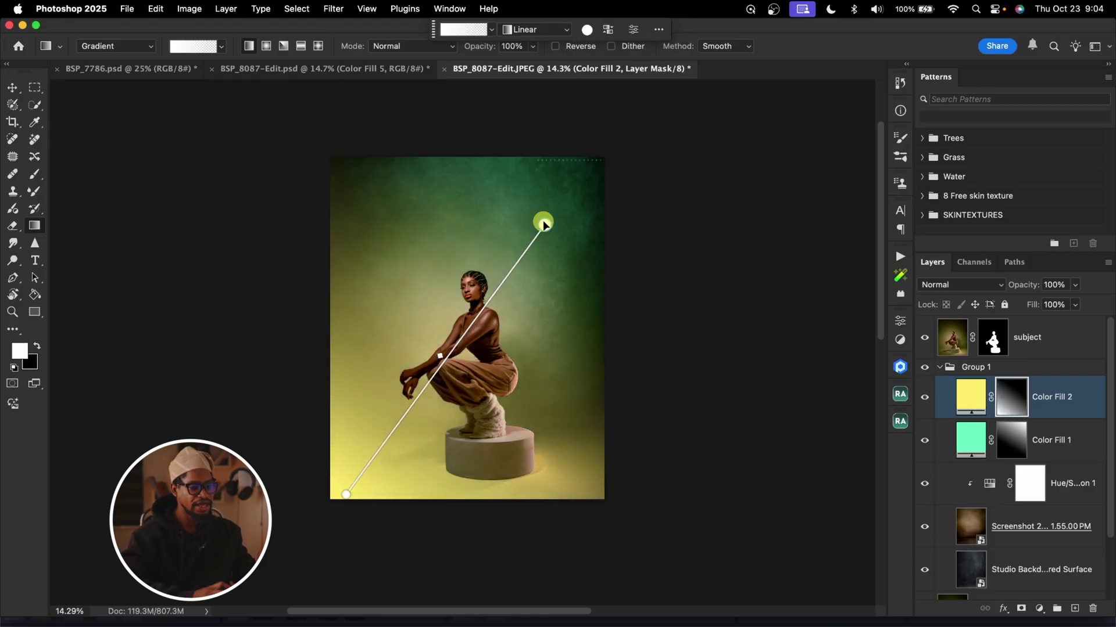
- Set the Color Fill 2 layer's blend mode to Soft Light
click(941, 285)
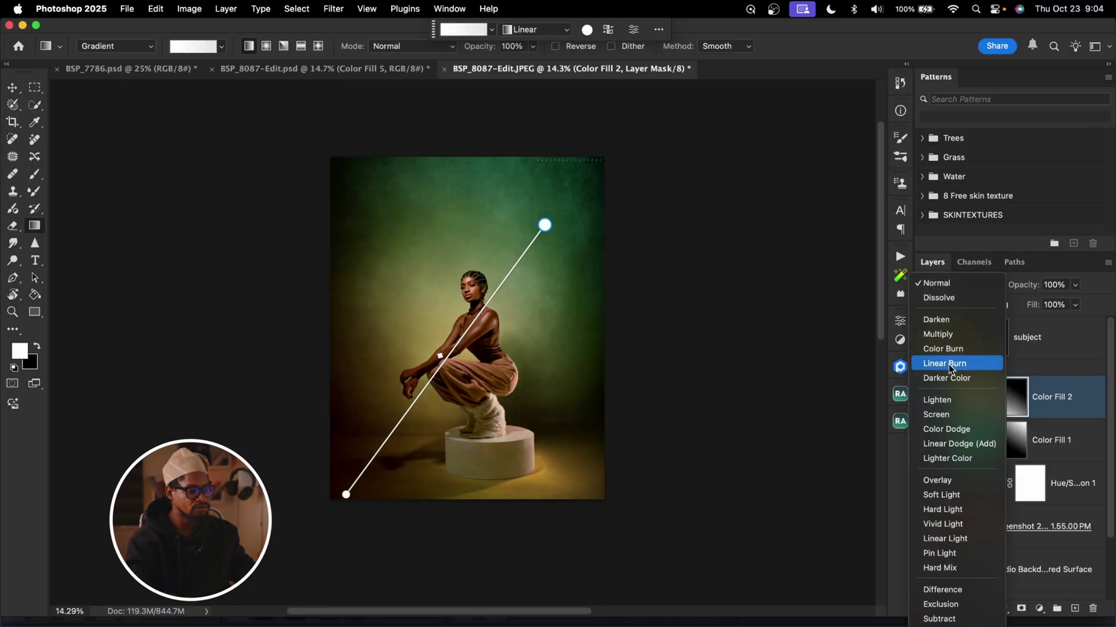
click(958, 496)
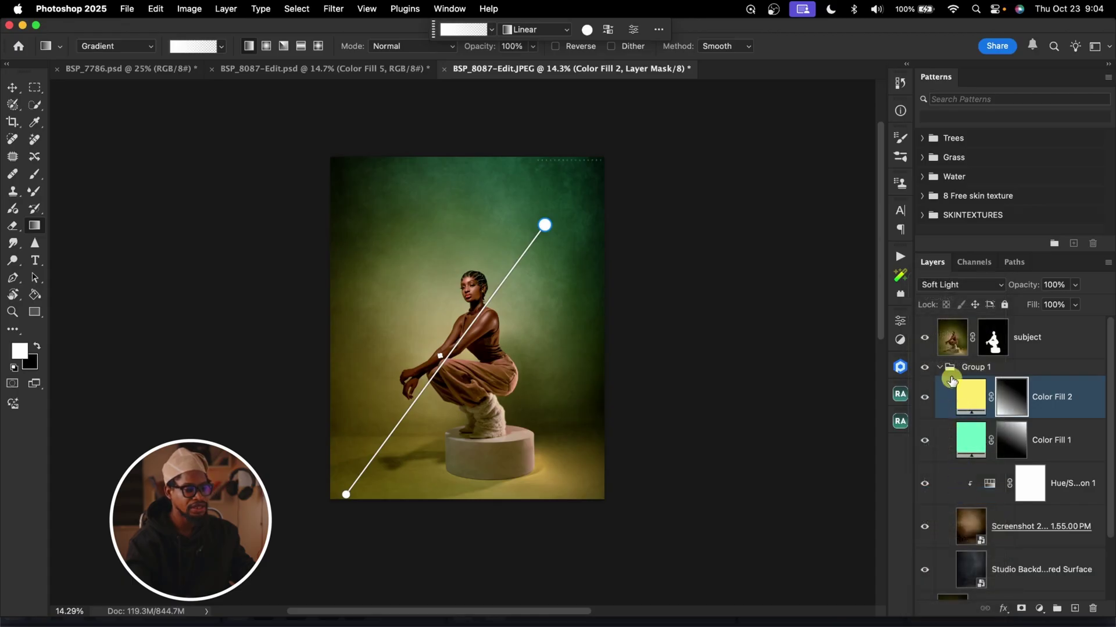
- Compare the backdrop with and without the effects by hiding and showing Group 1
click(925, 369)
click(926, 368)
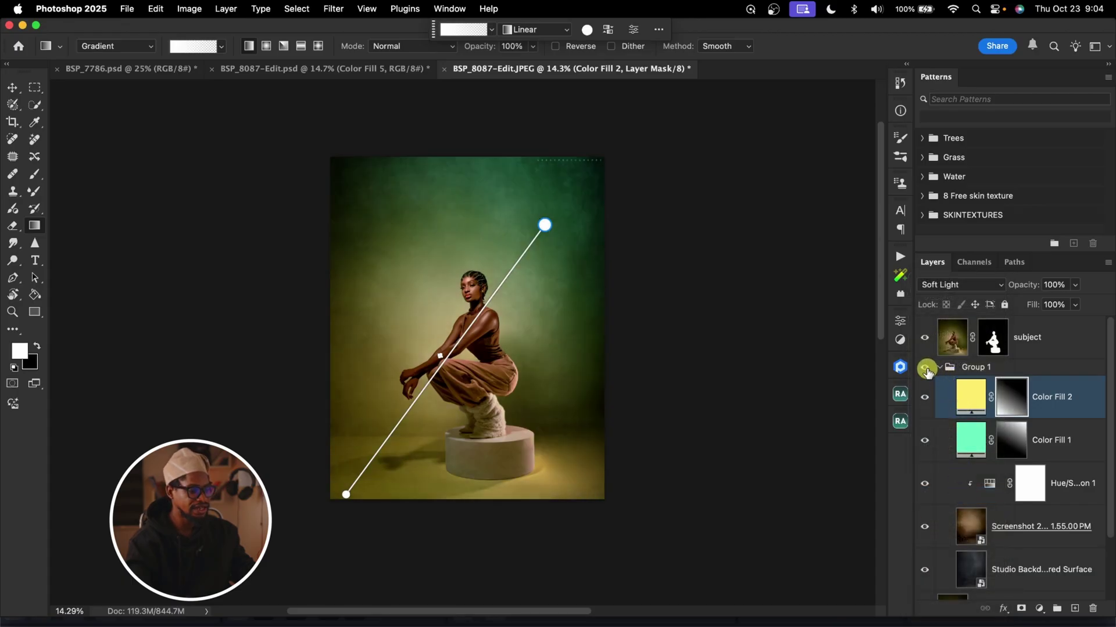
click(926, 369)
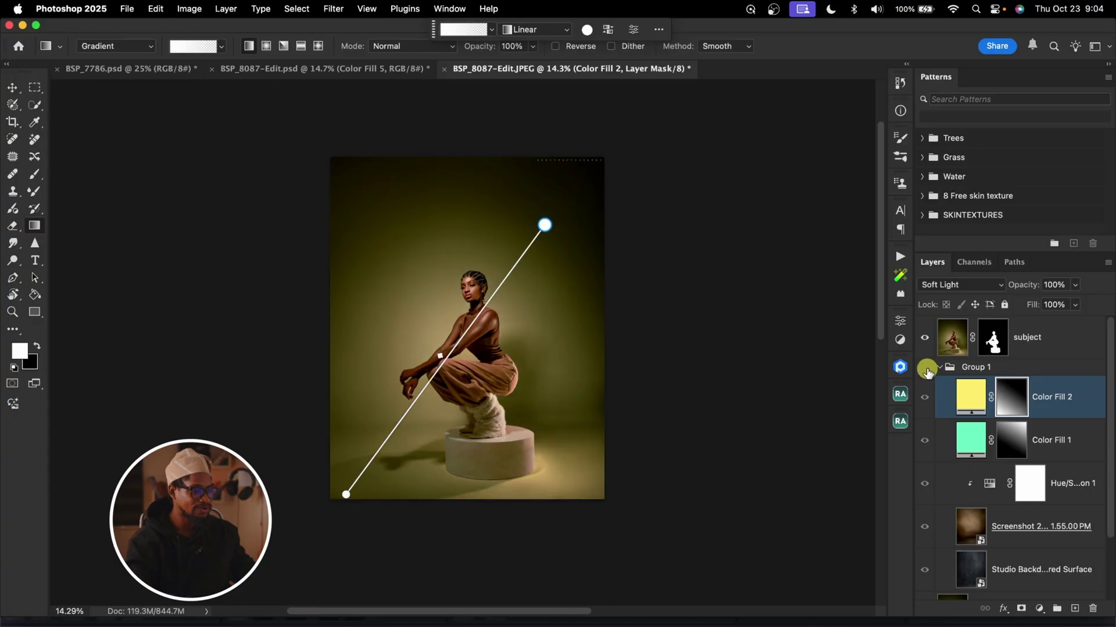
click(926, 369)
- Try an orange #ffa36c tint for the yellow Color Fill 2 layer
key(super+space)
drag(598, 314, 576, 322)
scroll(576, 322, right, 2)
scroll(577, 322, down, 1)
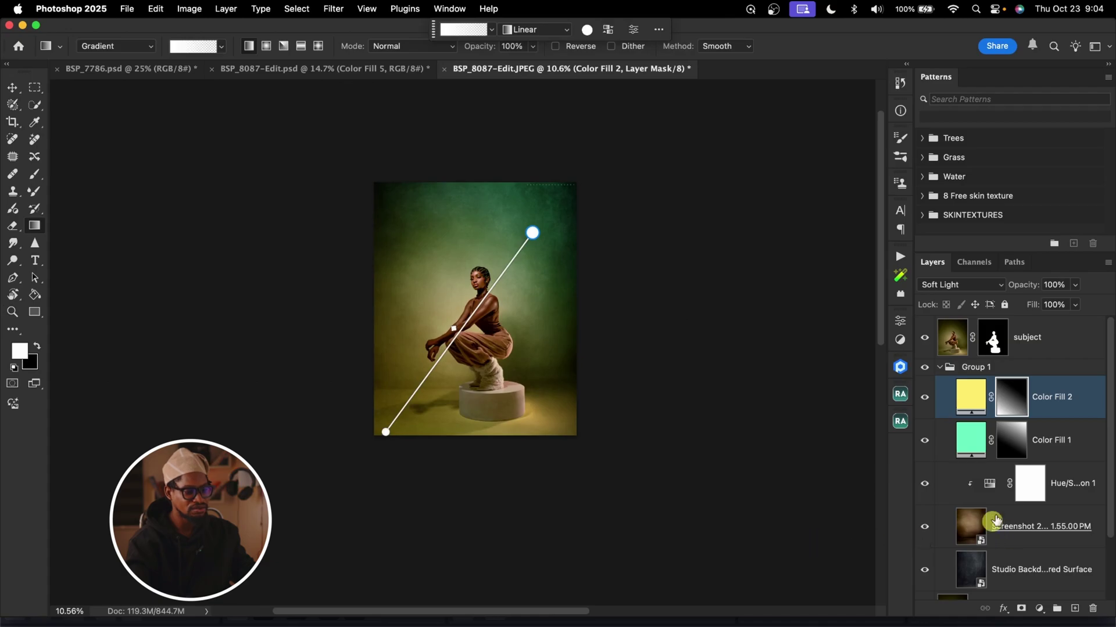
double_click(970, 401)
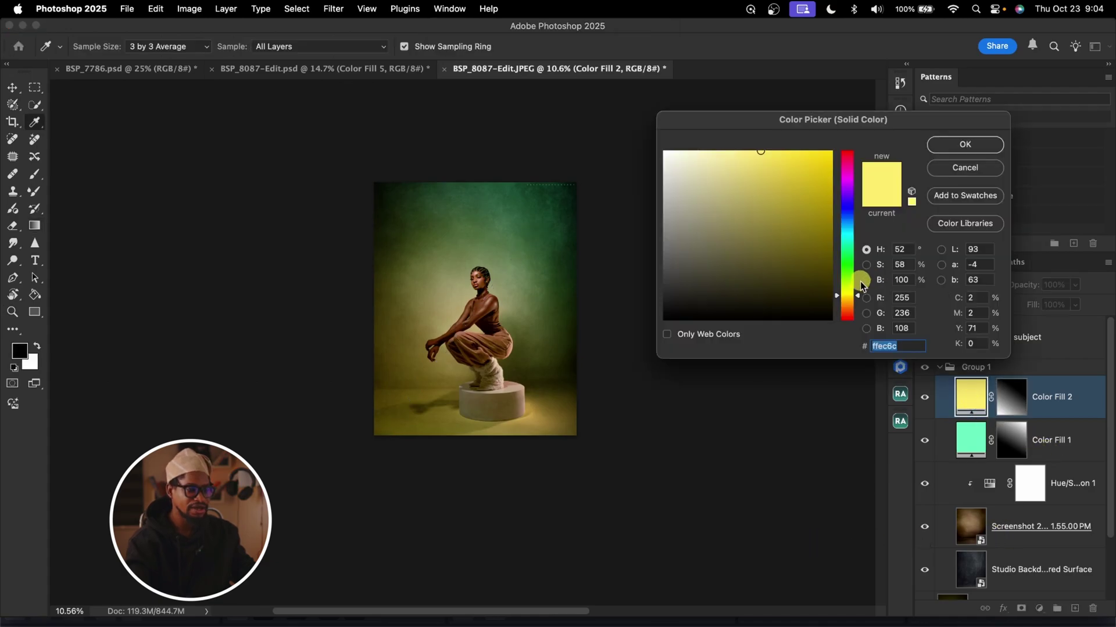
drag(857, 297, 856, 308)
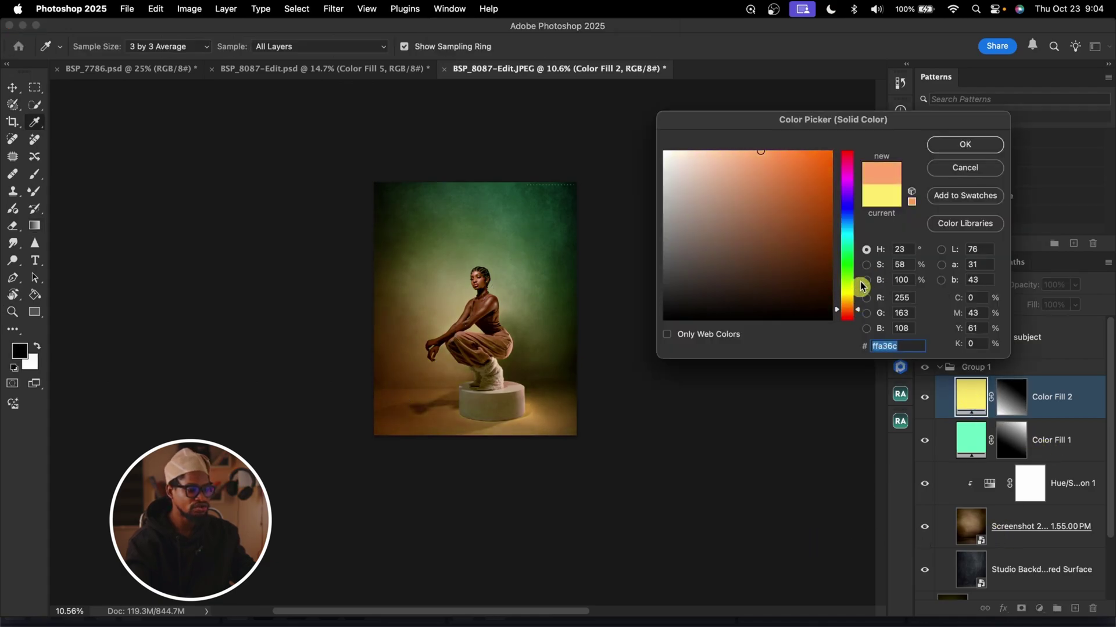
click(965, 144)
- Try a blue #6794fa tint for the green Color Fill 1 layer and discard the change
click(971, 446)
double_click(971, 446)
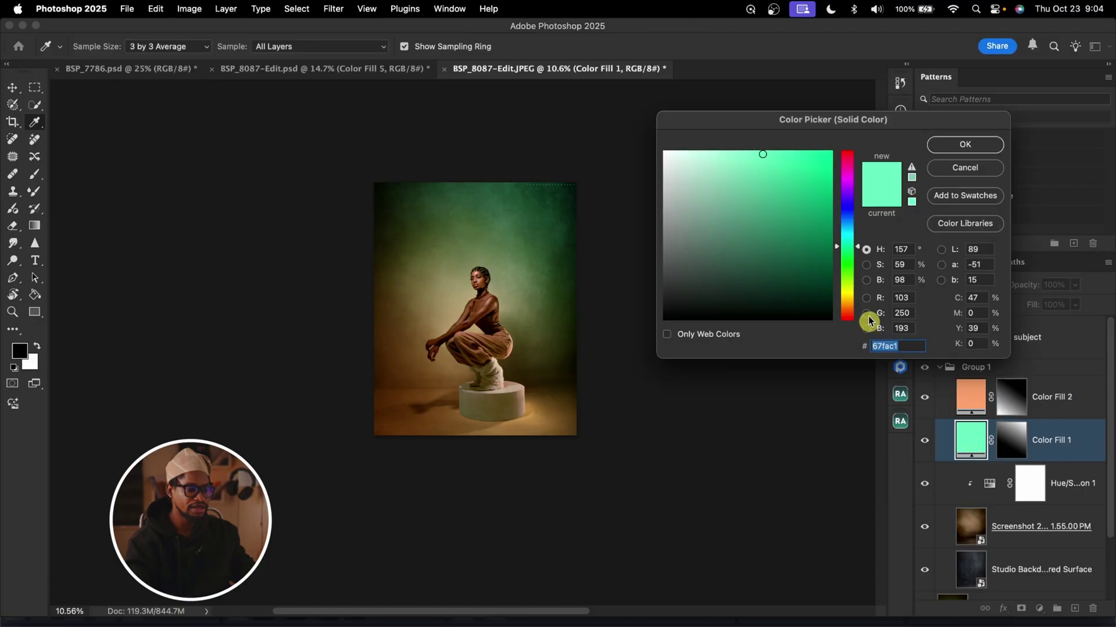
drag(849, 249, 850, 218)
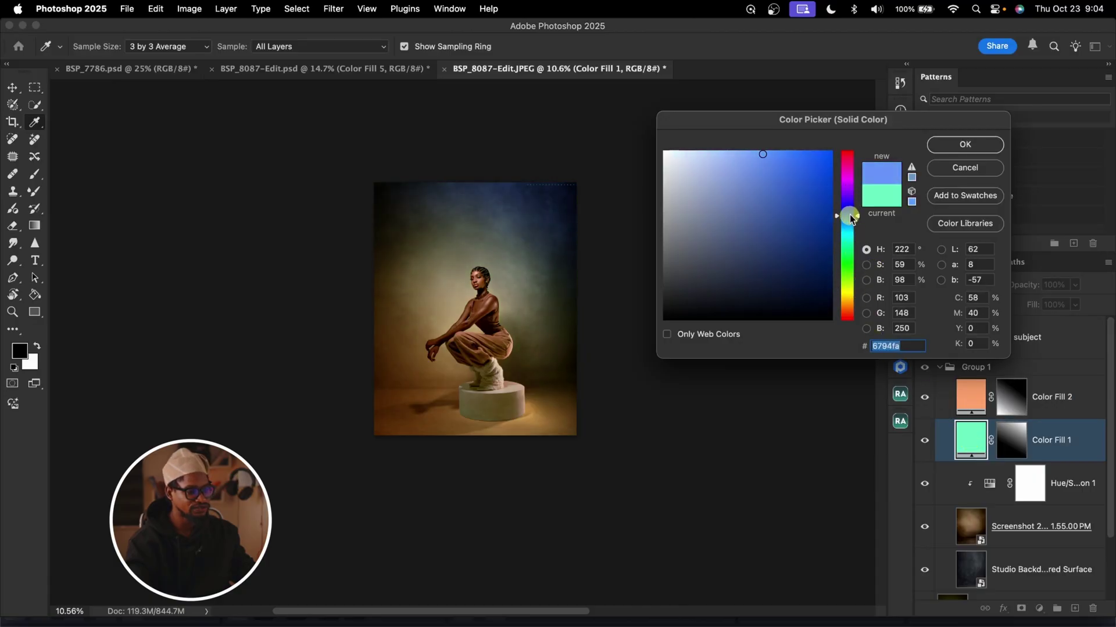
click(965, 168)
key(g)
click(1005, 449)
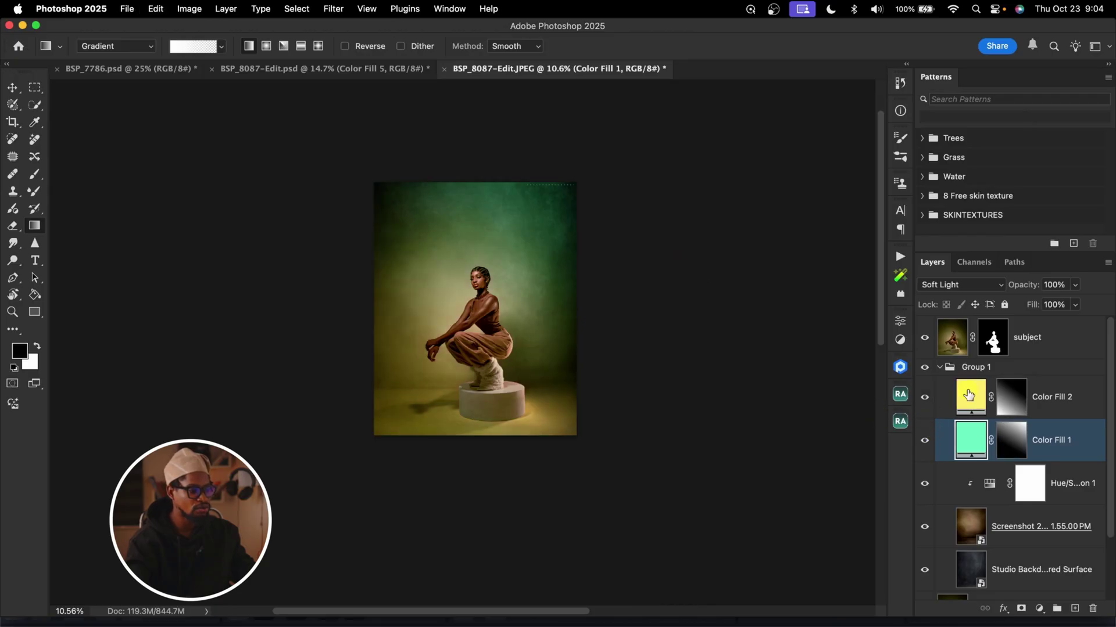
- Compare the image with and without Group 1, and duplicate the Color Fill 1 and Color Fill 2 layers together
click(924, 368)
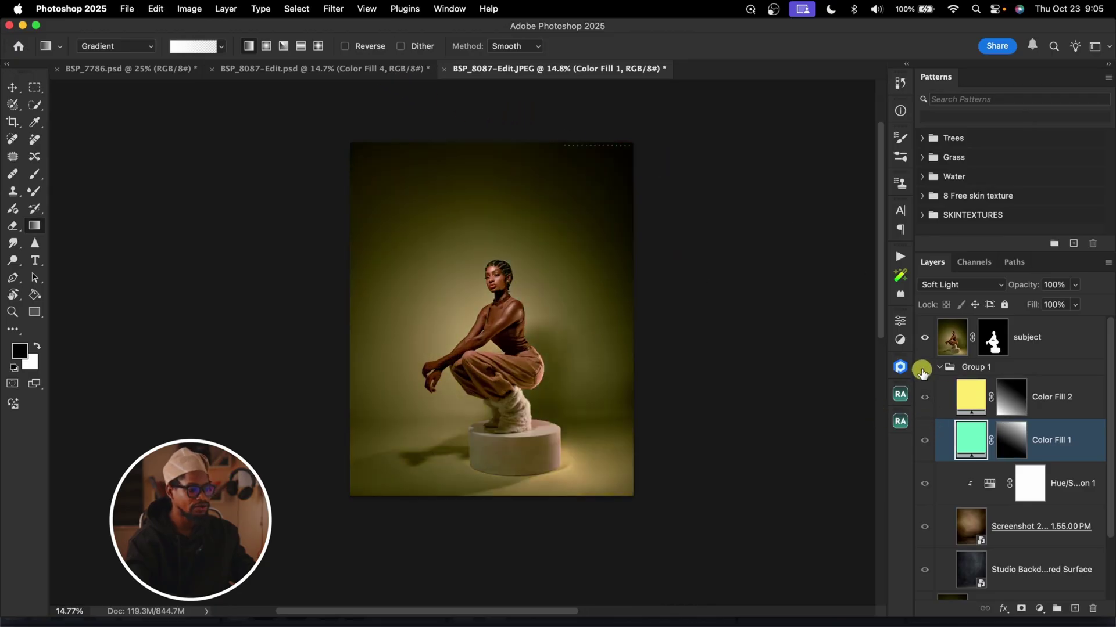
click(924, 367)
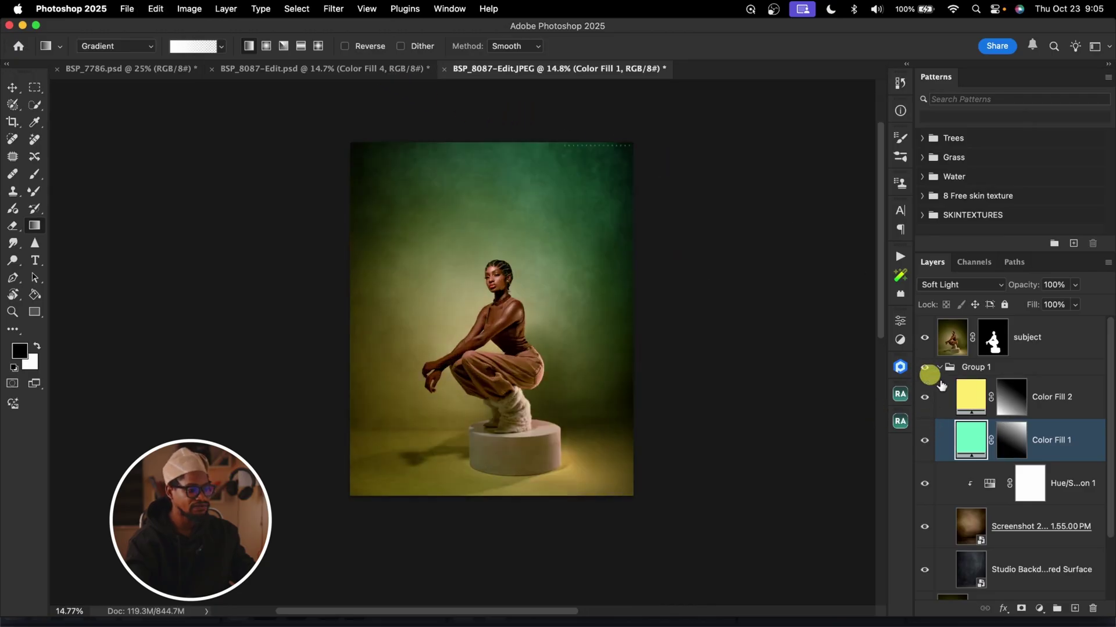
key(alt+bracketright)
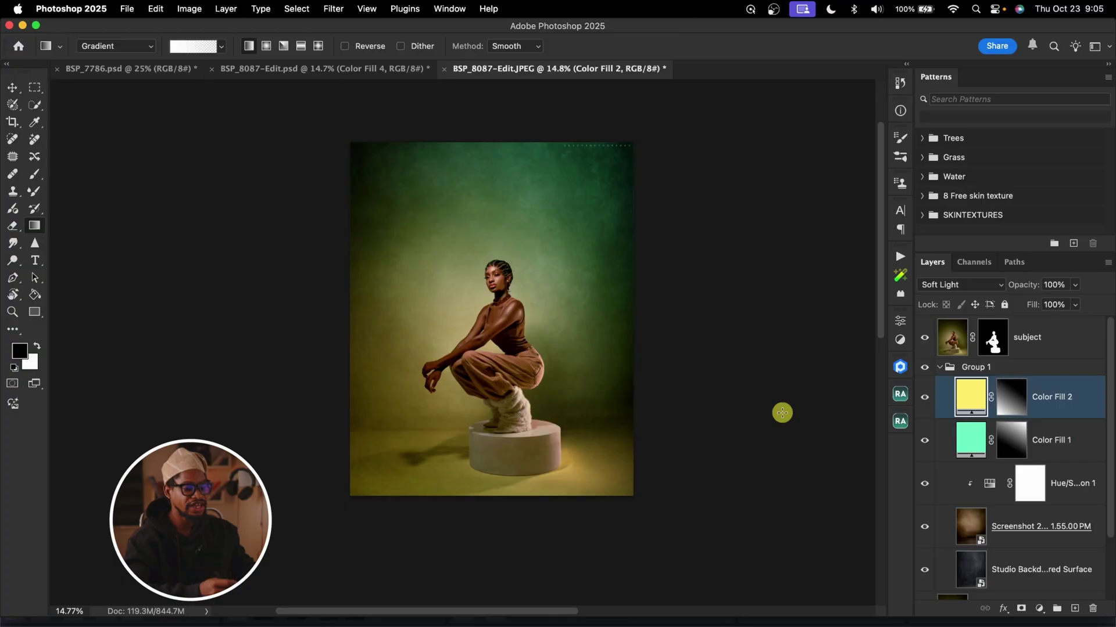
shift+click(1083, 445)
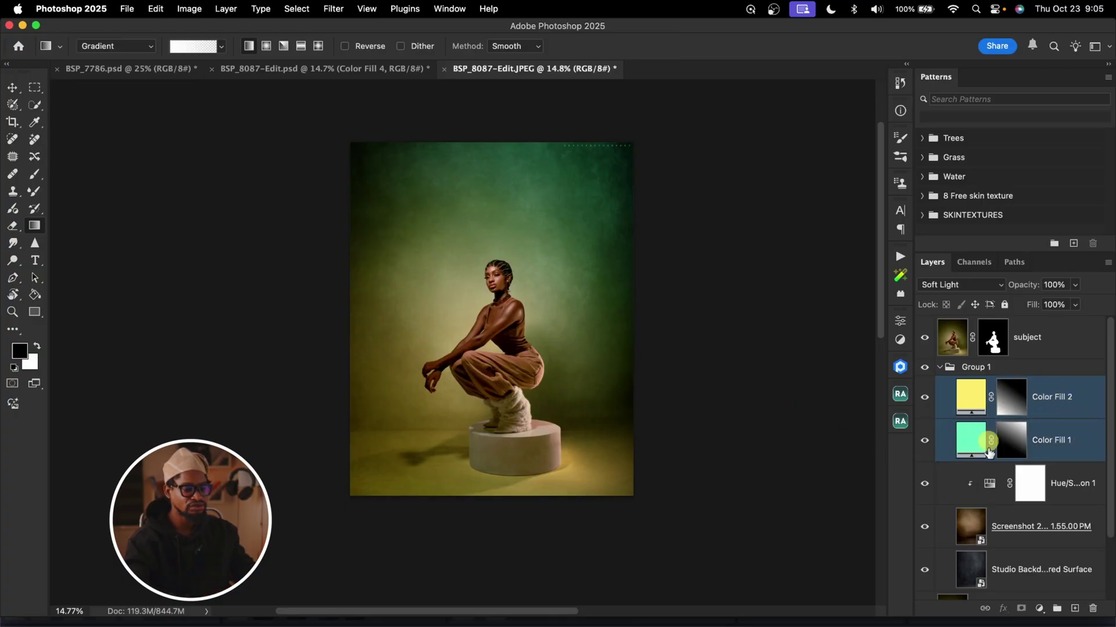
key(super+j)
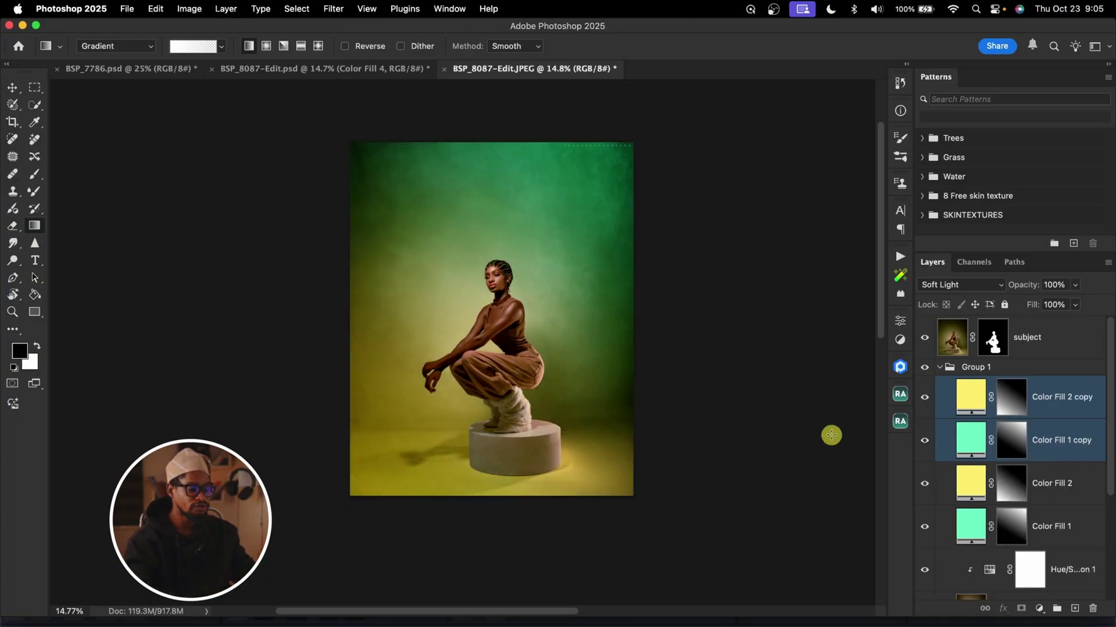
- Try the Darker Color blend mode on Color Fill 2 copy and check its effect by hiding and showing the layer
click(970, 402)
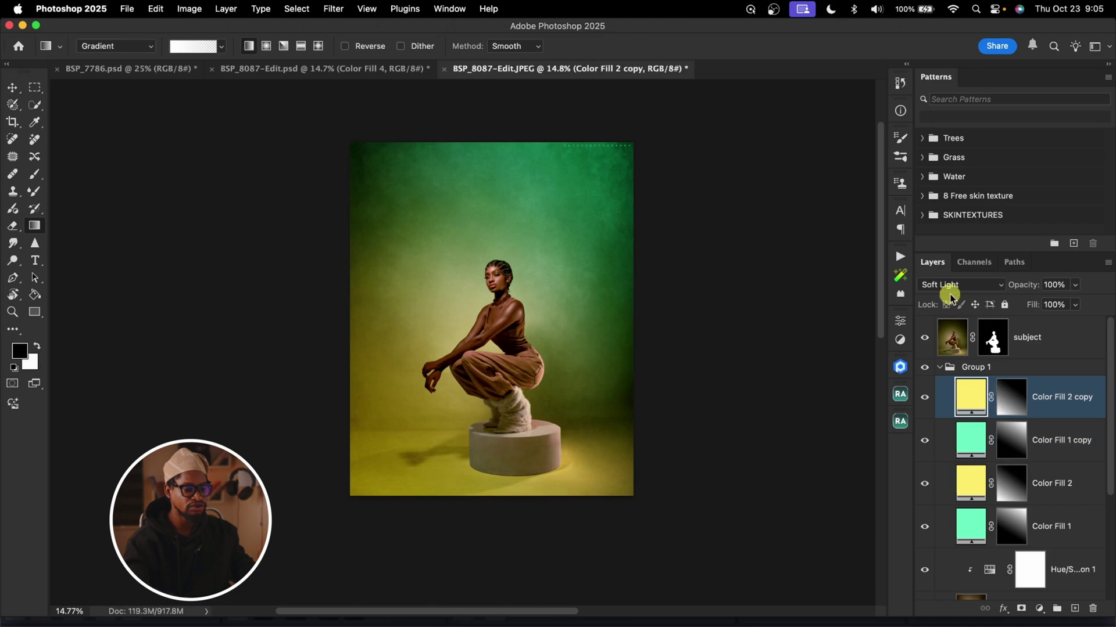
click(965, 285)
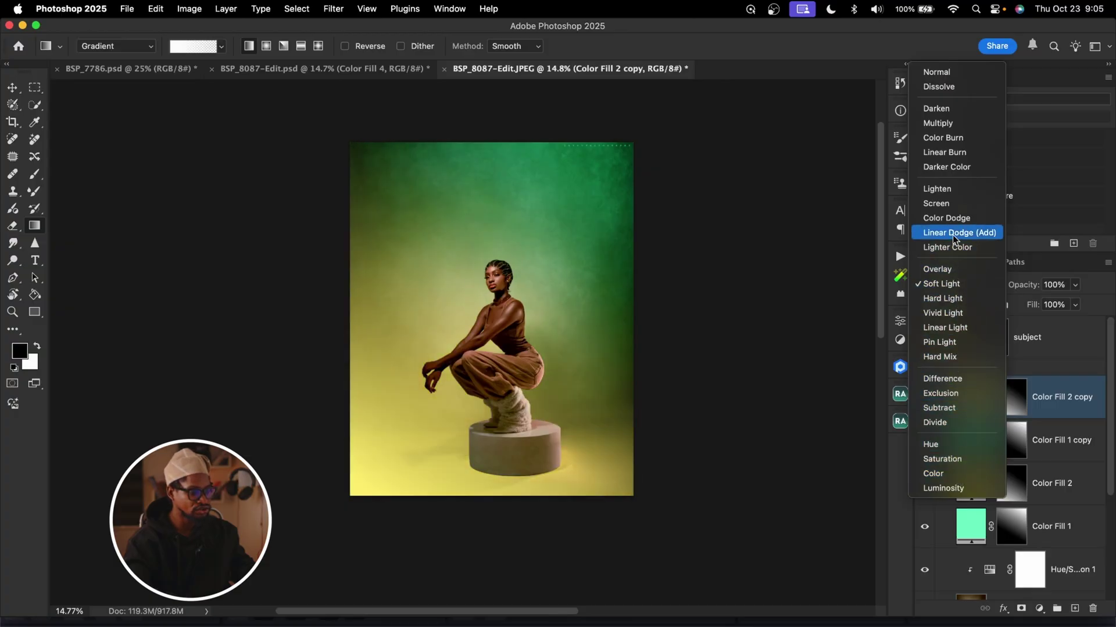
click(950, 168)
click(928, 401)
click(928, 401)
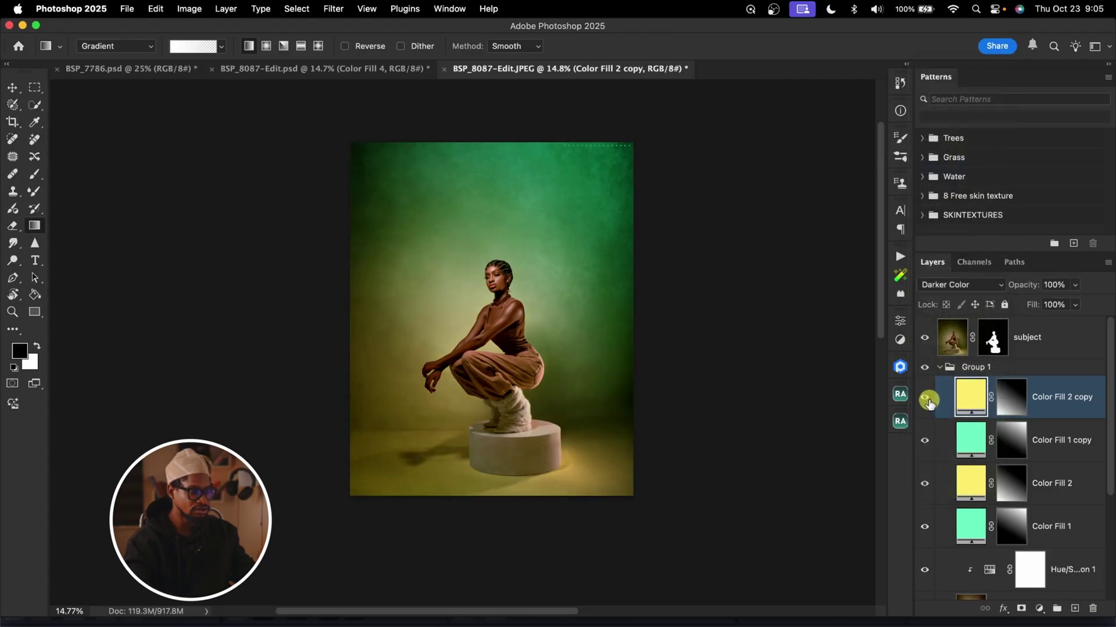
- Set the blend mode of Color Fill 2 copy to Color and compare the image with the layer hidden and shown
click(960, 286)
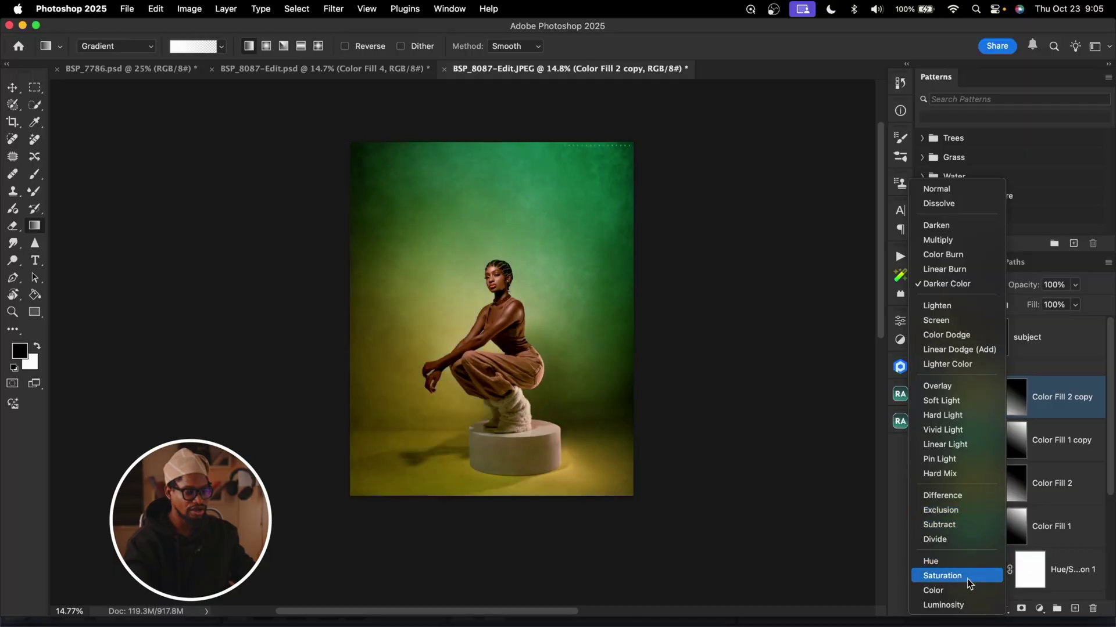
click(933, 590)
click(926, 398)
click(926, 397)
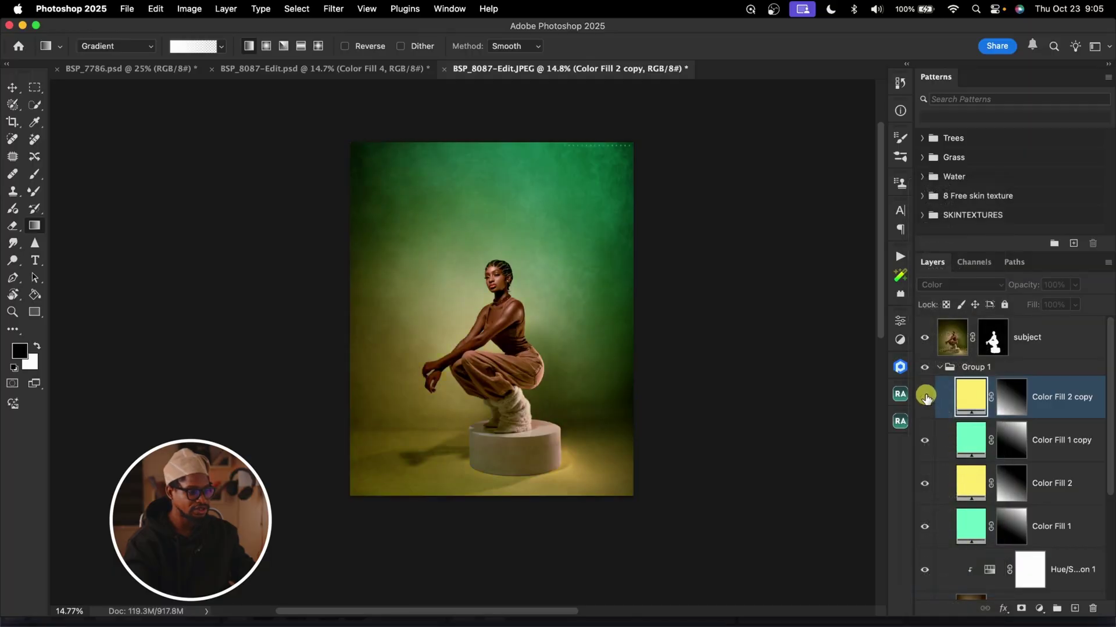
- Set the blend mode of Color Fill 1 copy to Color
click(977, 448)
click(977, 284)
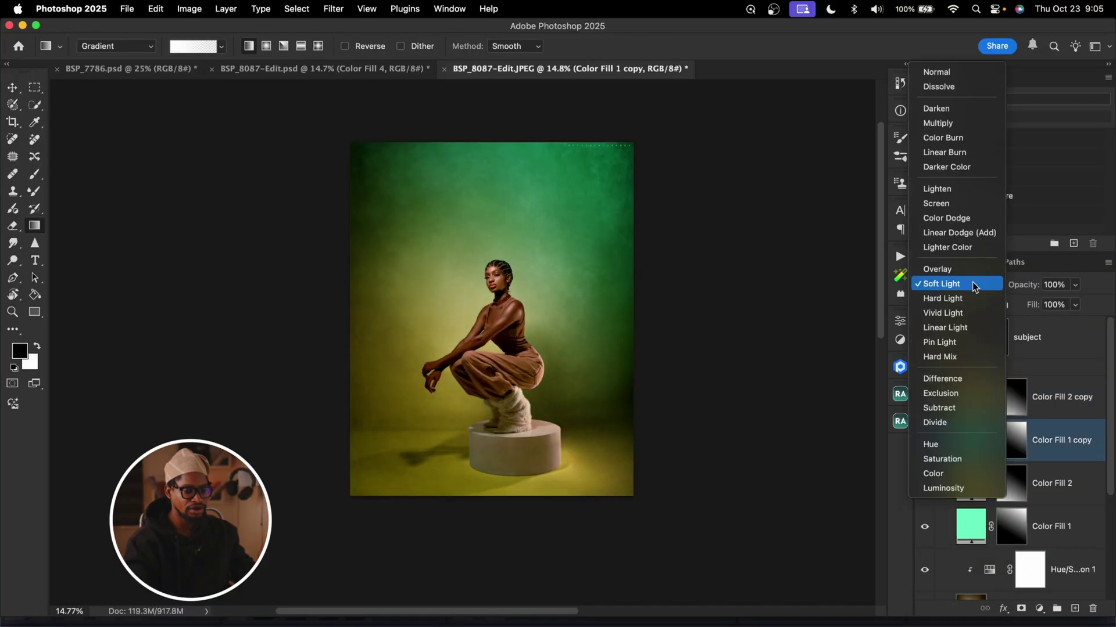
click(972, 475)
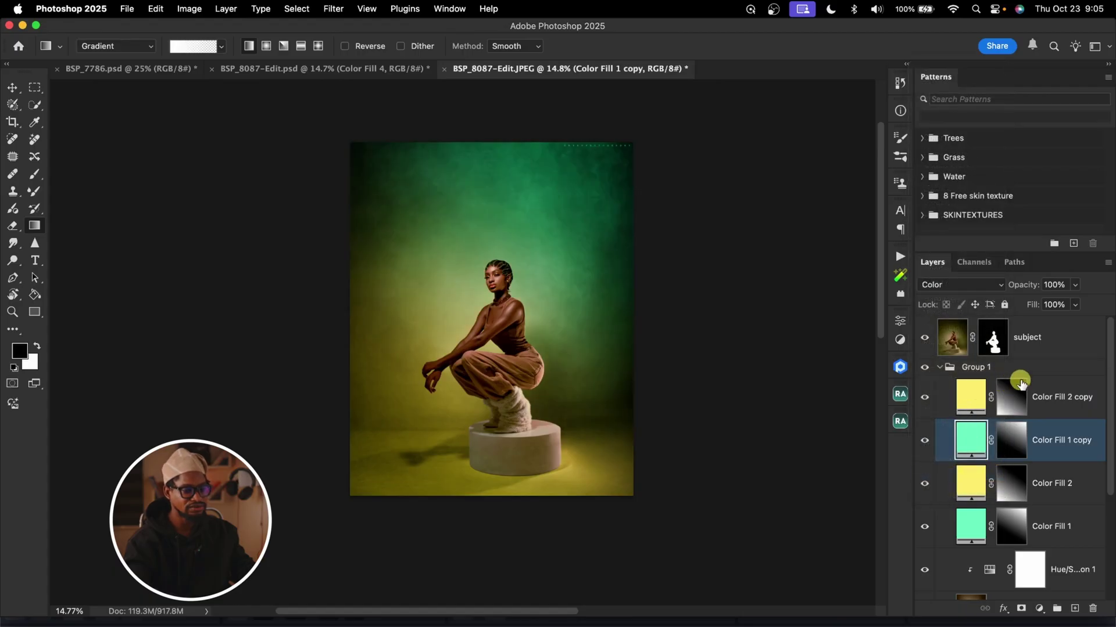
- Group the two color fill copies and compare the backdrop with the new group hidden and shown
shift+click(1066, 396)
key(super+g)
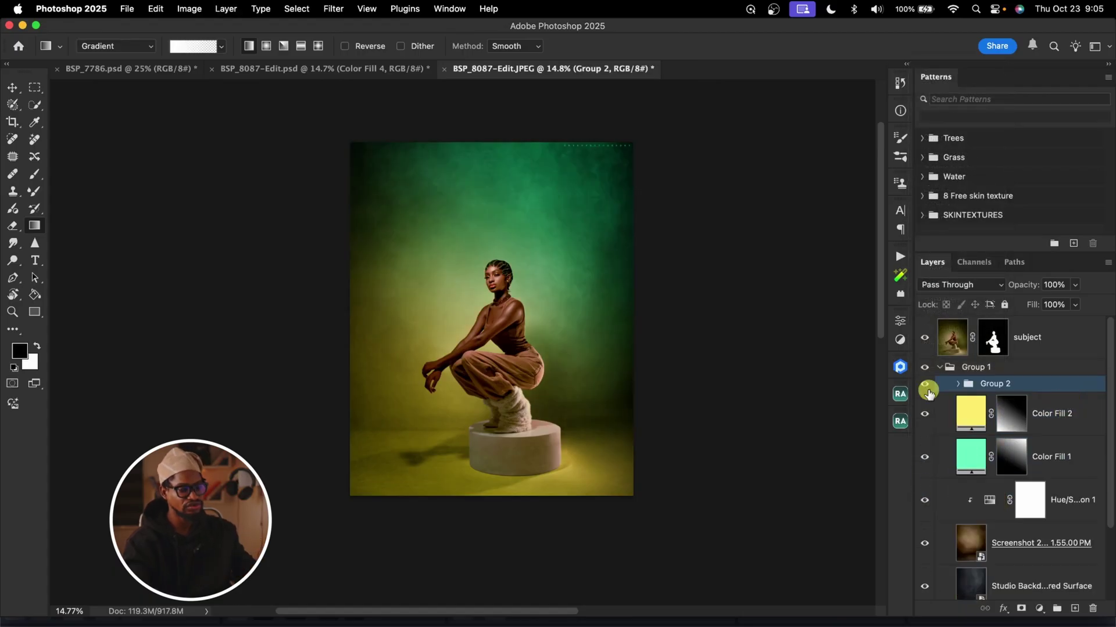
click(925, 385)
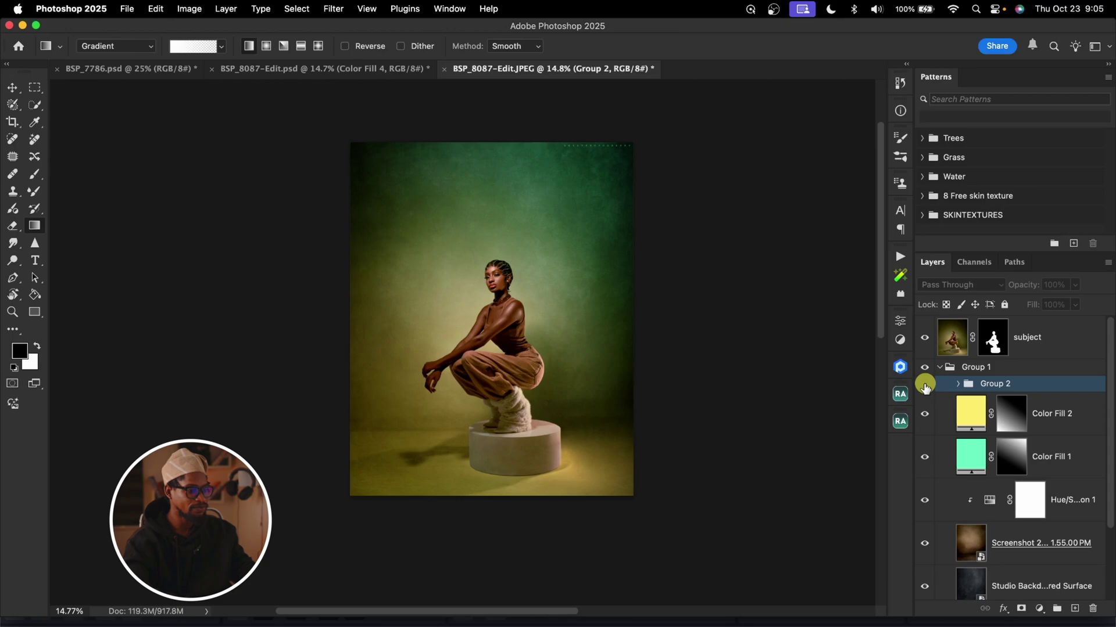
click(925, 385)
click(924, 384)
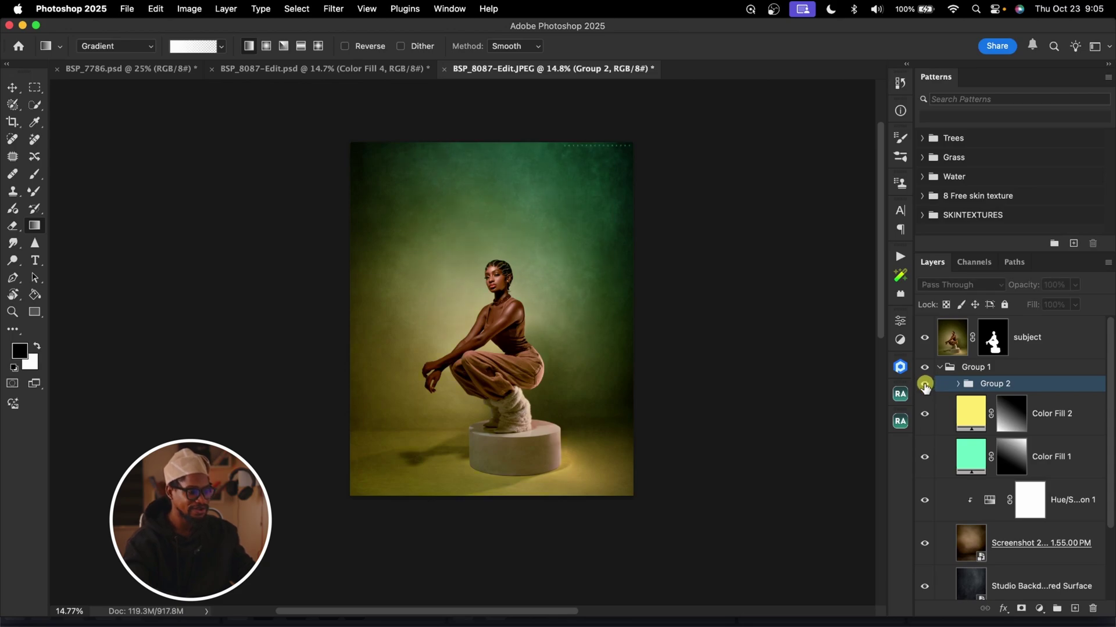
click(925, 384)
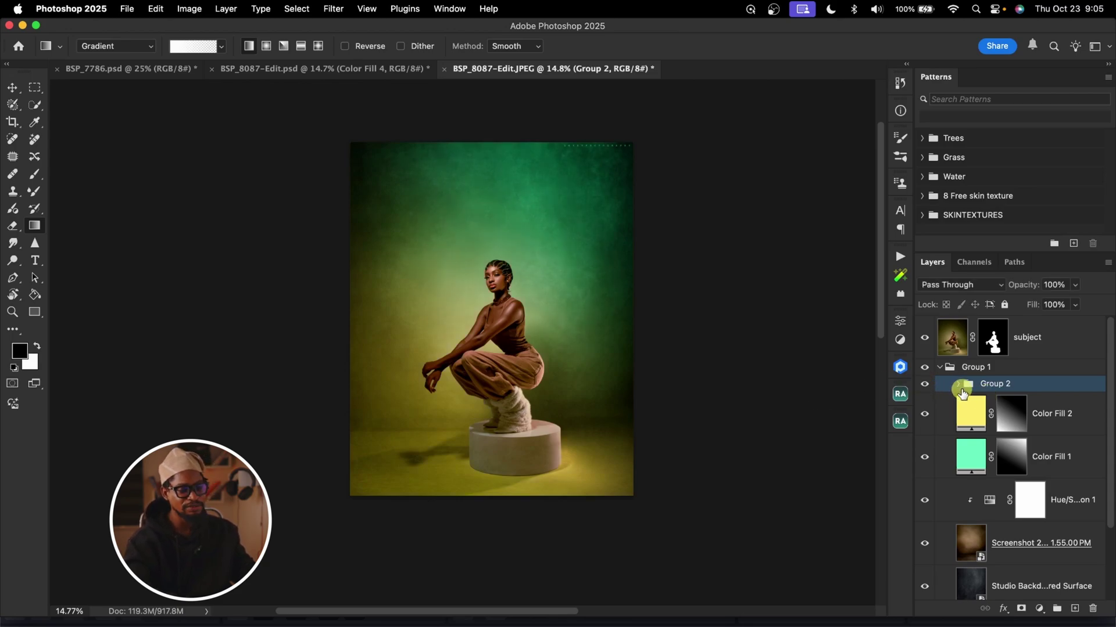
- Review the blend modes of the original and copied color fills, and set Group 2's opacity to 50%
click(960, 391)
click(1052, 544)
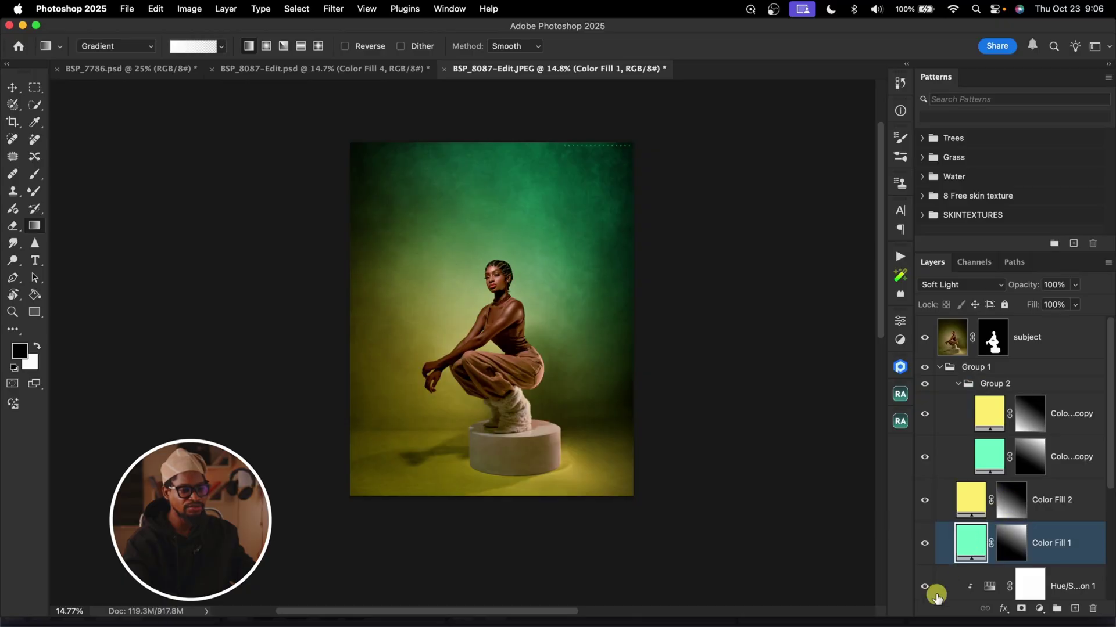
click(962, 492)
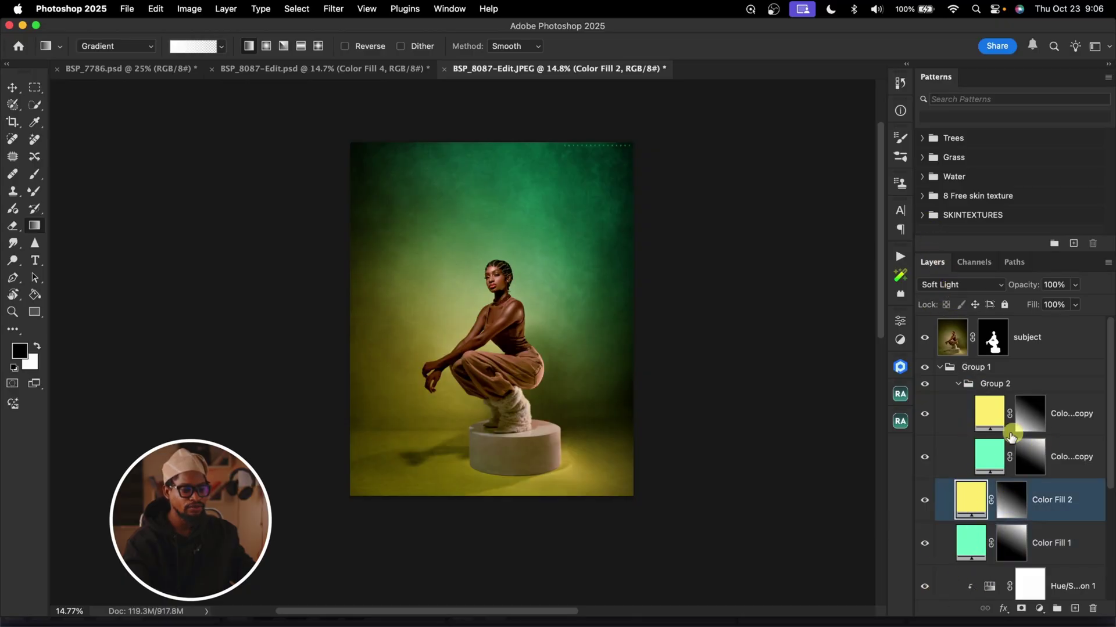
click(990, 418)
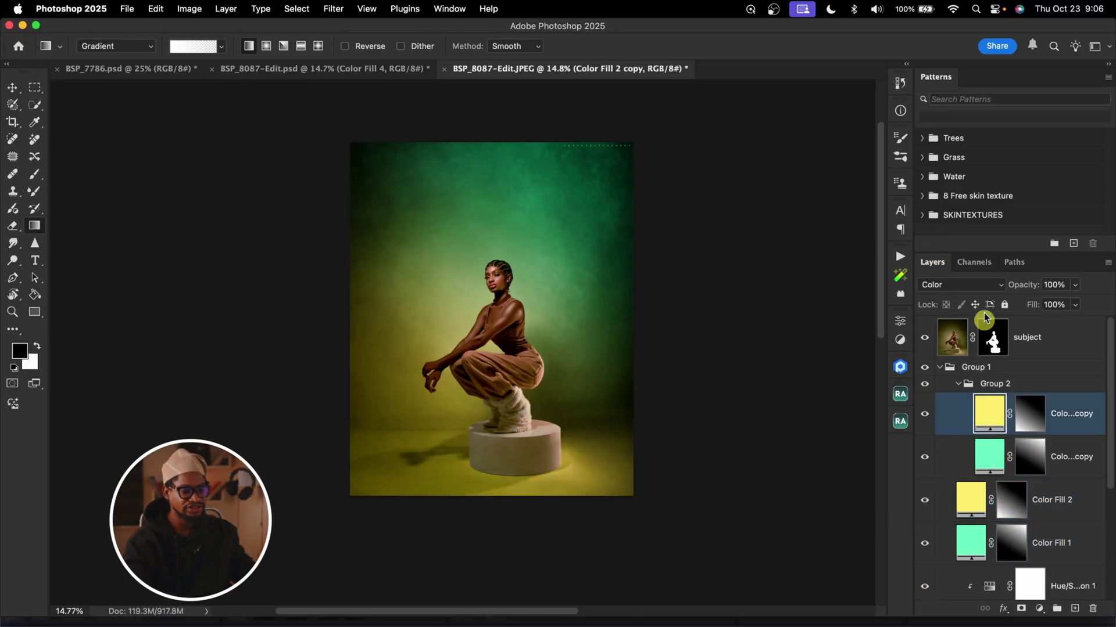
click(989, 451)
click(959, 385)
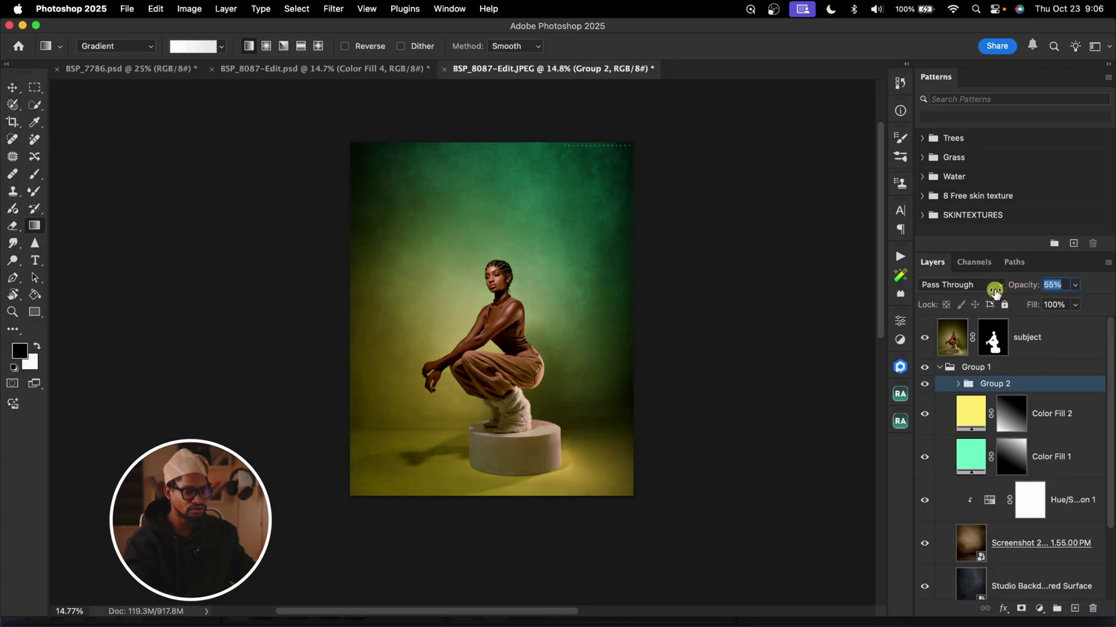
drag(992, 291, 990, 291)
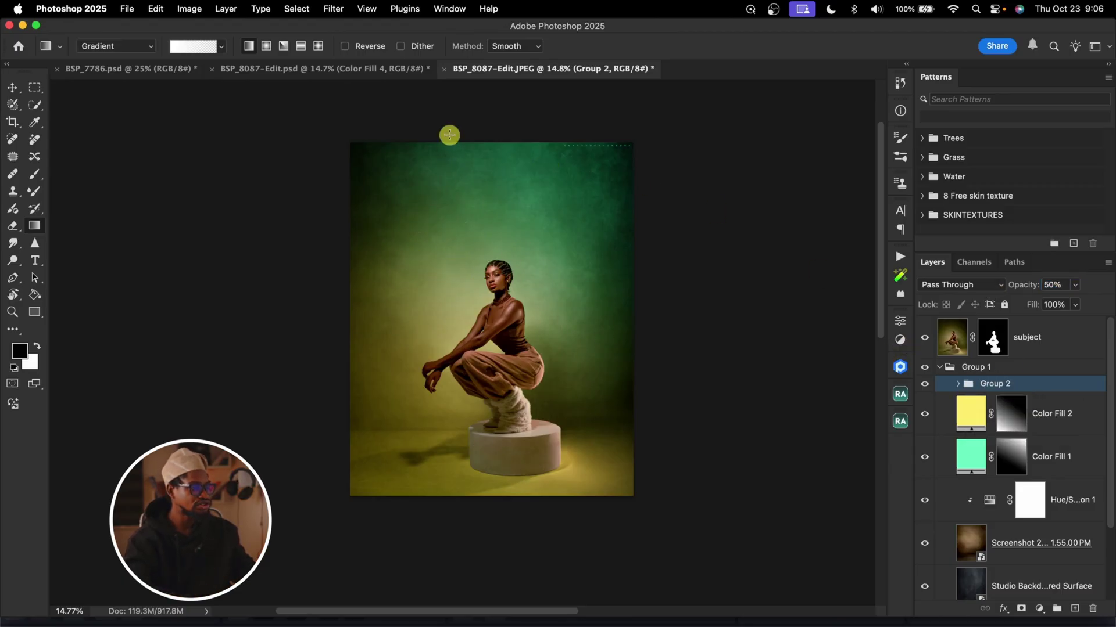
- Switch to the Brush tool and add a new empty layer above Group 2 inside Group 1
click(34, 174)
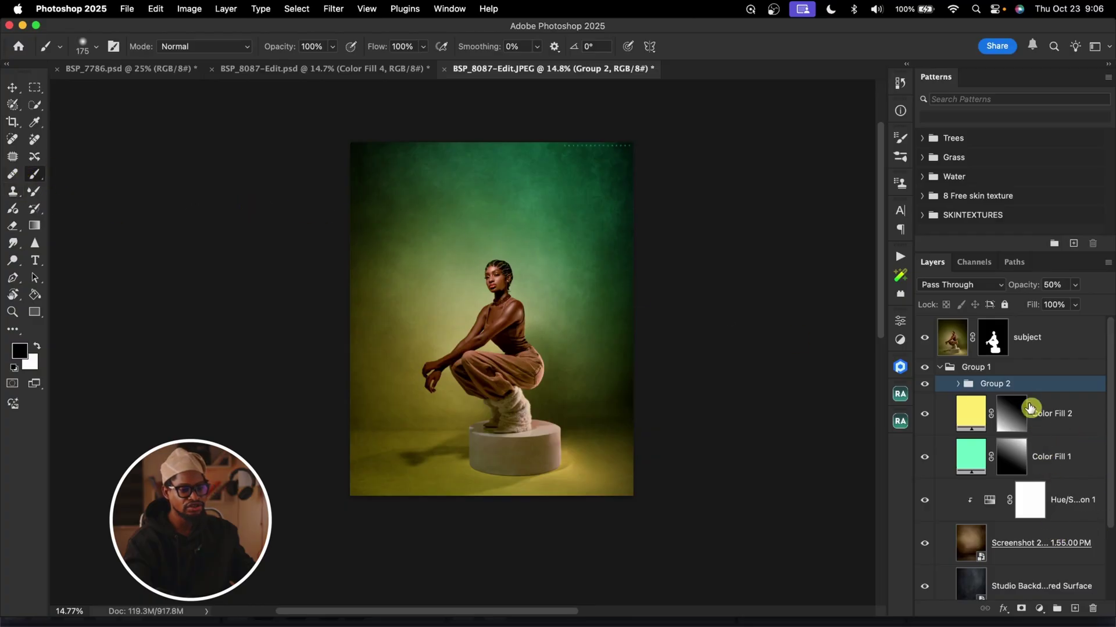
click(1019, 370)
click(1076, 609)
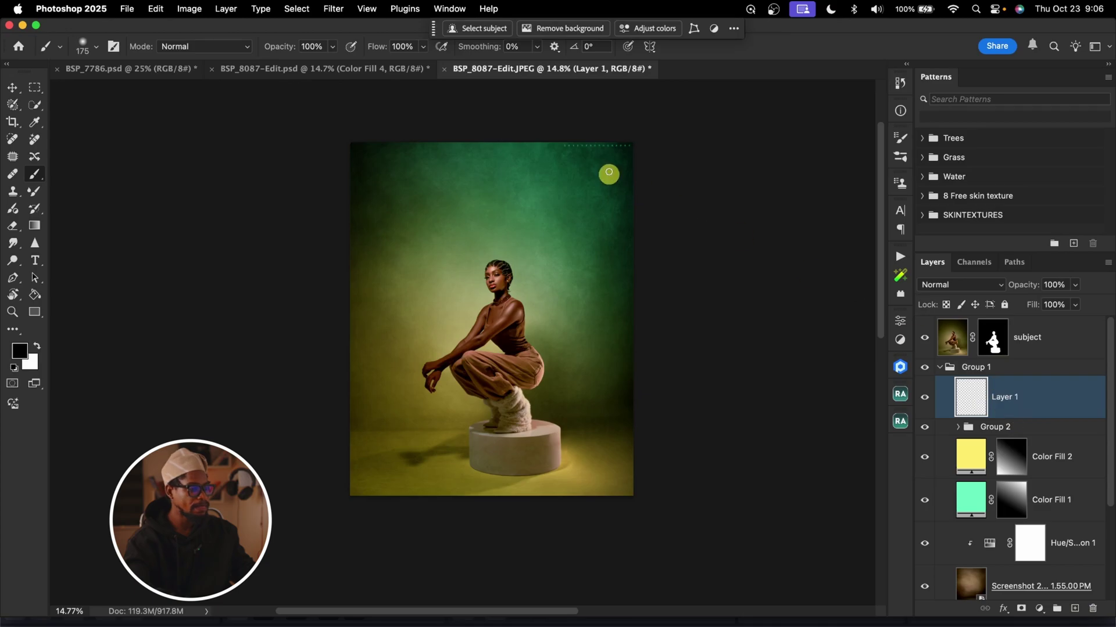
- Choose the Extra brush at 875 px from the Teelens Visual Digital Snoot Effects brush set
click(86, 39)
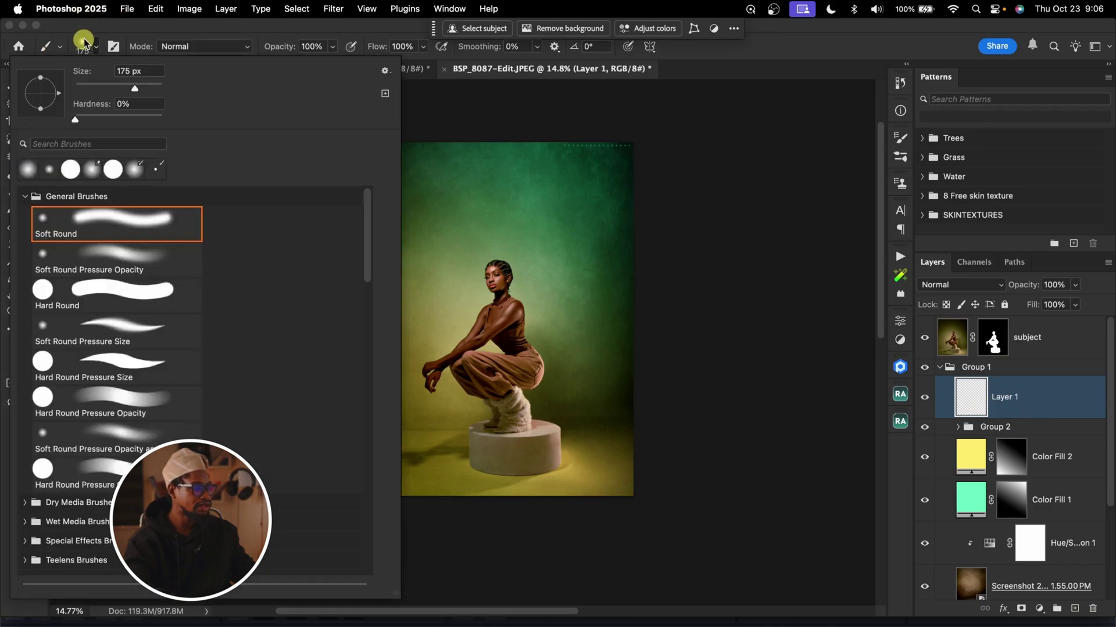
click(25, 197)
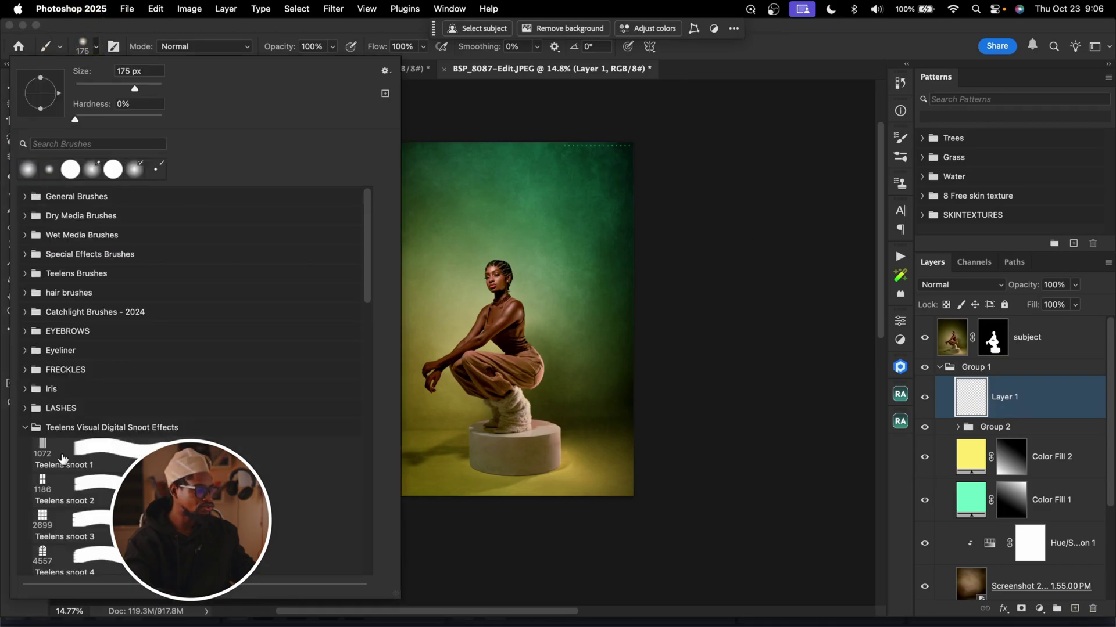
scroll(96, 433, down, 15)
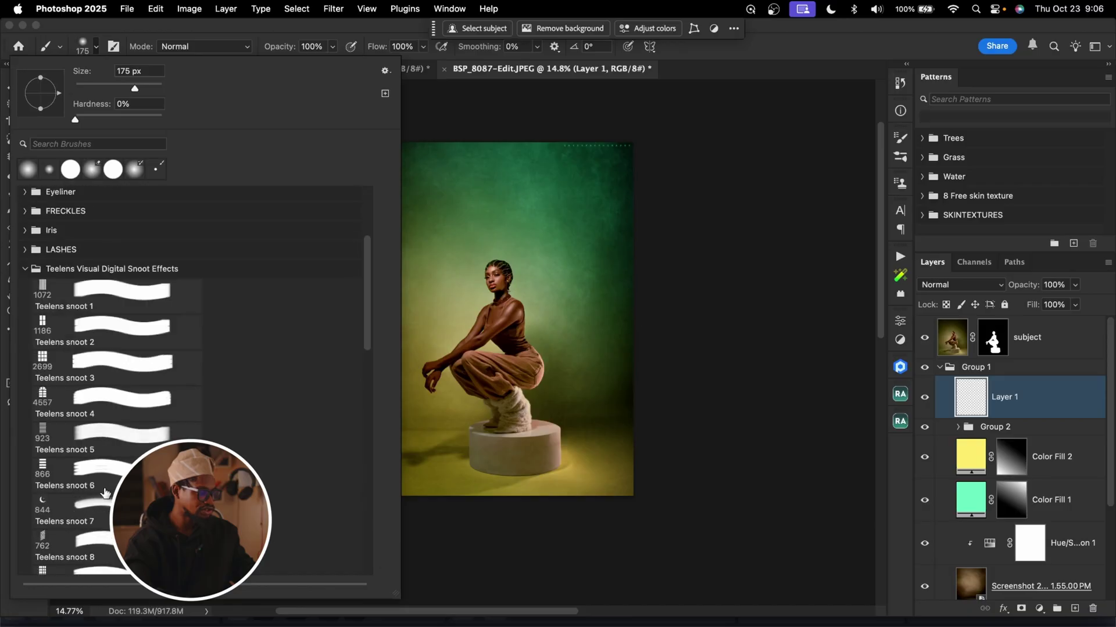
click(102, 432)
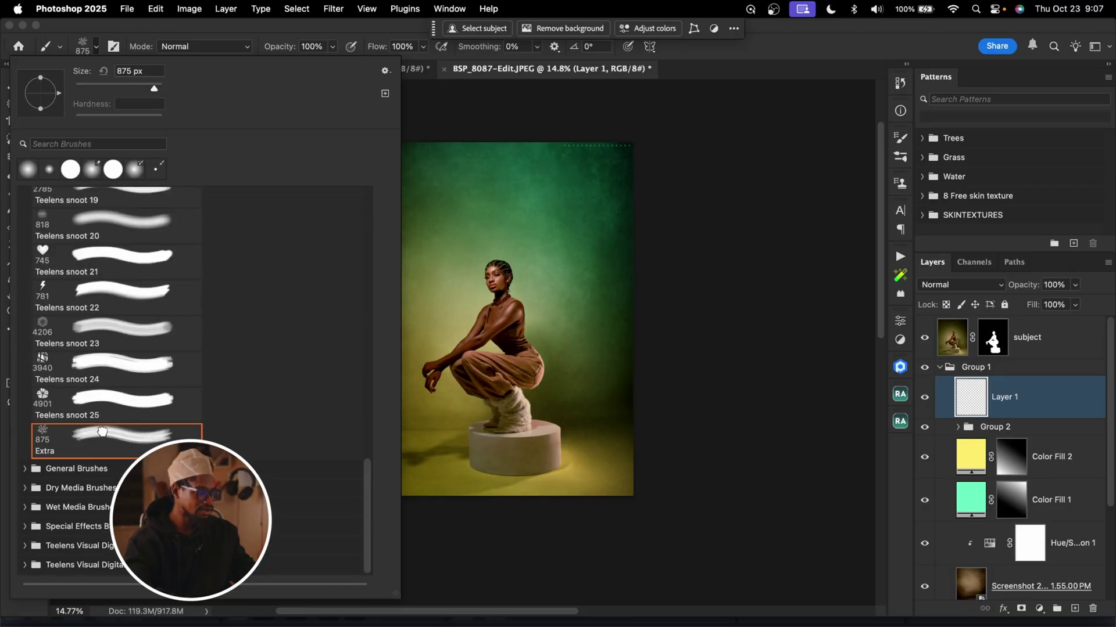
double_click(102, 432)
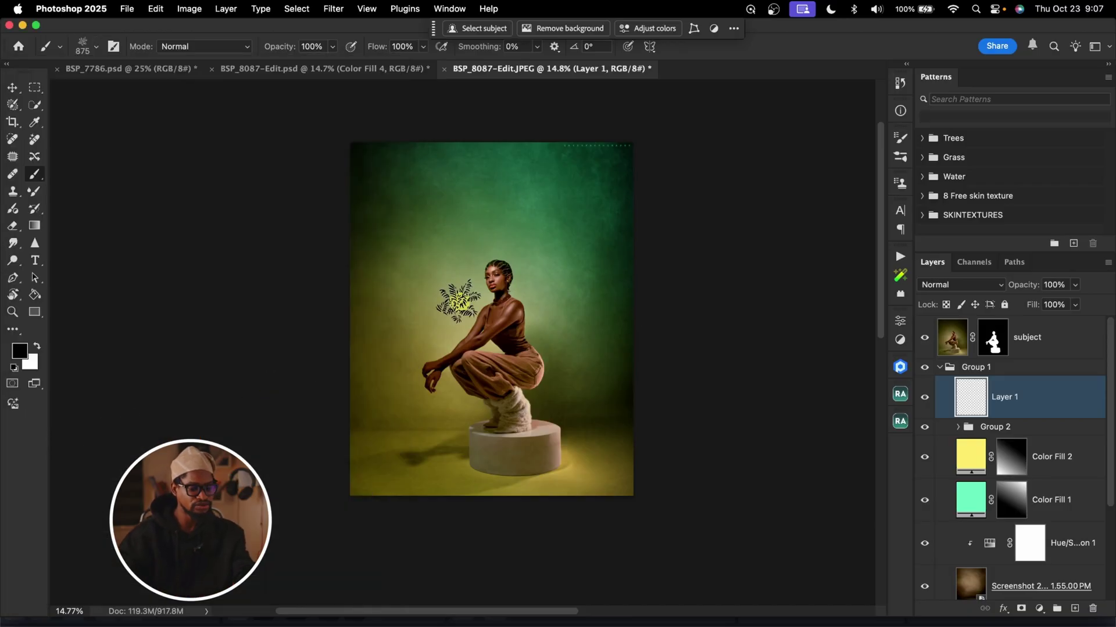
- Enlarge the leaf-shaped Extra brush to several times the width of the subject's head
key(bracketright)
key(bracketright)
key(bracketright)
key(bracketright)
key(bracketright)
key(bracketright)
key(bracketright)
key(bracketright)
key(bracketright)
key(bracketright)
key(bracketright)
key(bracketright)
key(bracketright)
key(bracketright)
key(bracketright)
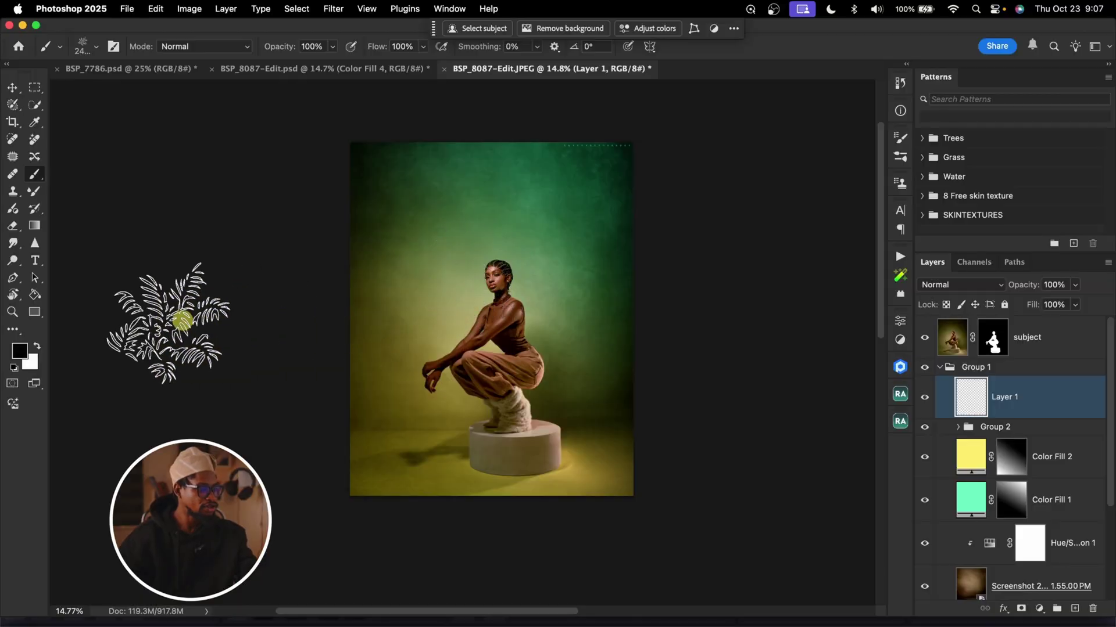
- Stamp the leaf-shaped brush once in white on Layer 1, centred behind the woman and enlarged to span most of the backdrop's width
key(bracketright)
key(bracketright)
key(bracketright)
key(bracketright)
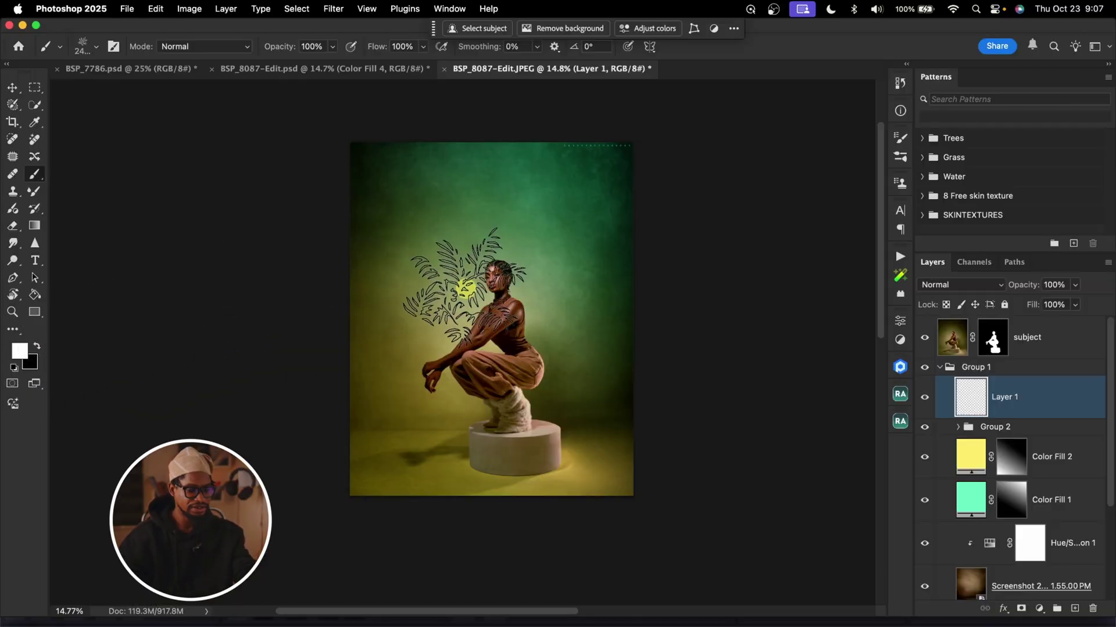
key(bracketright)
key(bracketright)
key(bracketright)
key(bracketright)
key(bracketright)
key(bracketright)
key(bracketright)
key(bracketright)
key(bracketright)
key(bracketright)
key(bracketright)
key(bracketright)
key(bracketright)
key(bracketright)
key(bracketright)
key(bracketright)
key(bracketright)
key(bracketright)
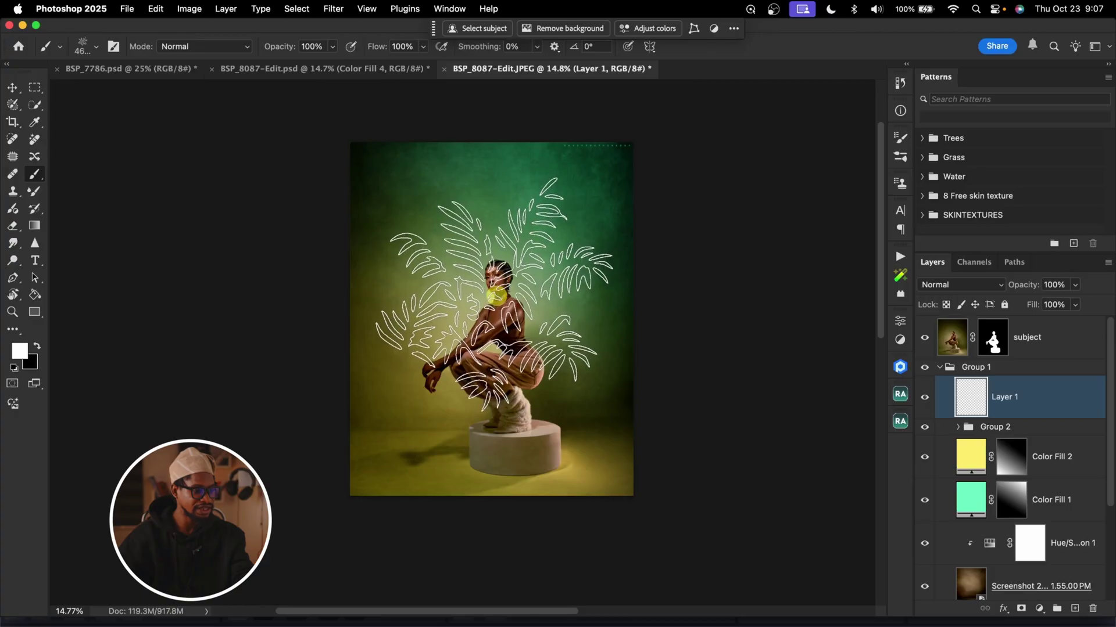
click(495, 284)
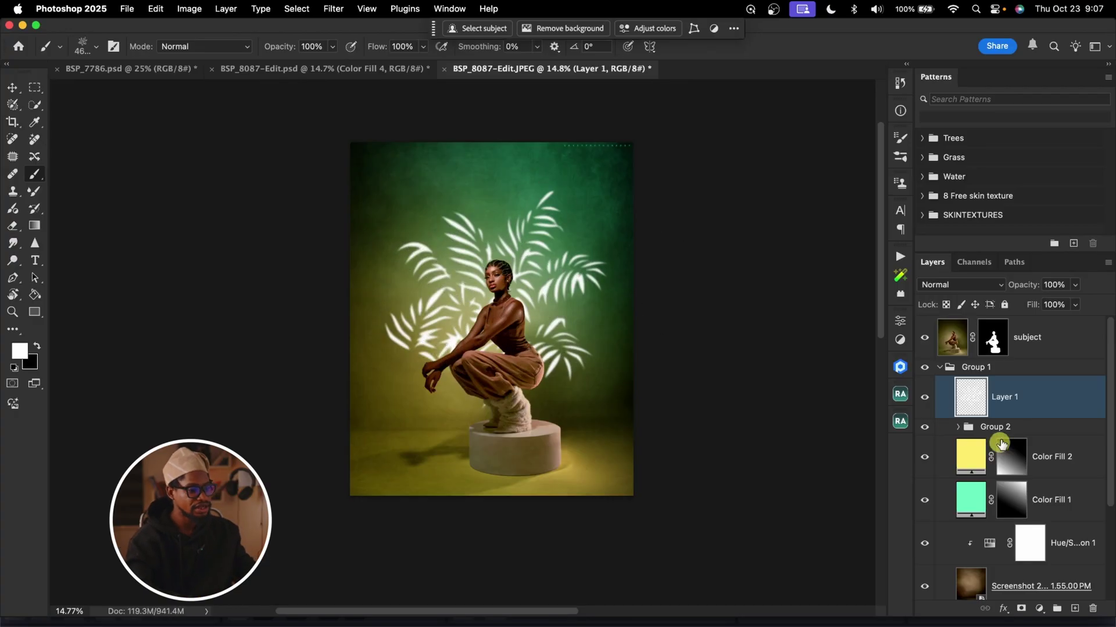
- Set the leaf layer's blend mode to Overlay and soften it with a Gaussian Blur of 30.3 pixels radius
click(970, 285)
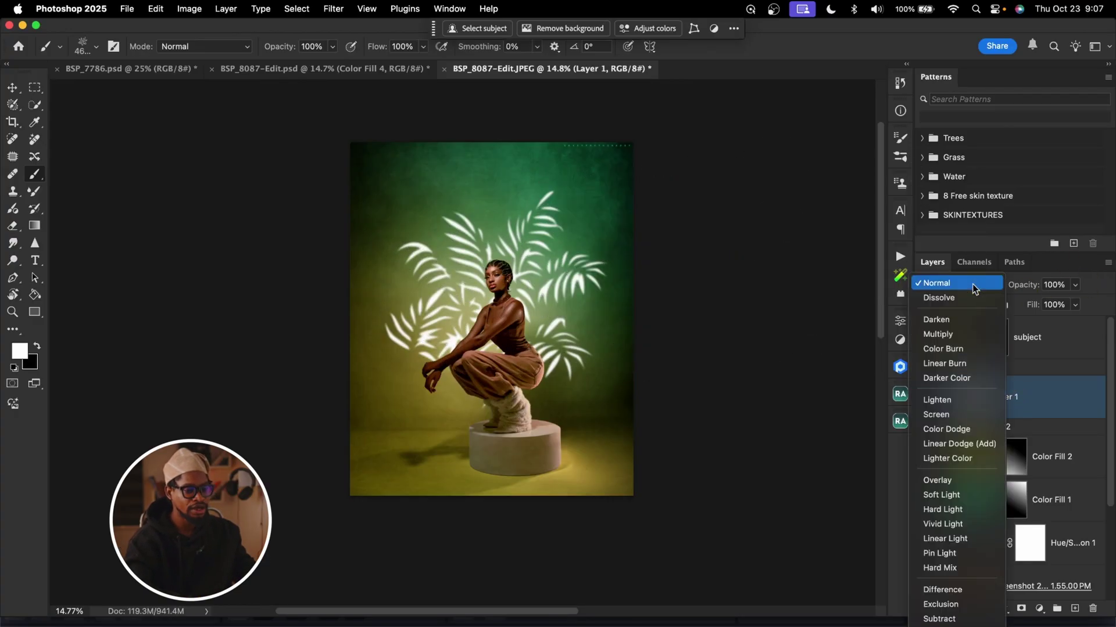
click(954, 481)
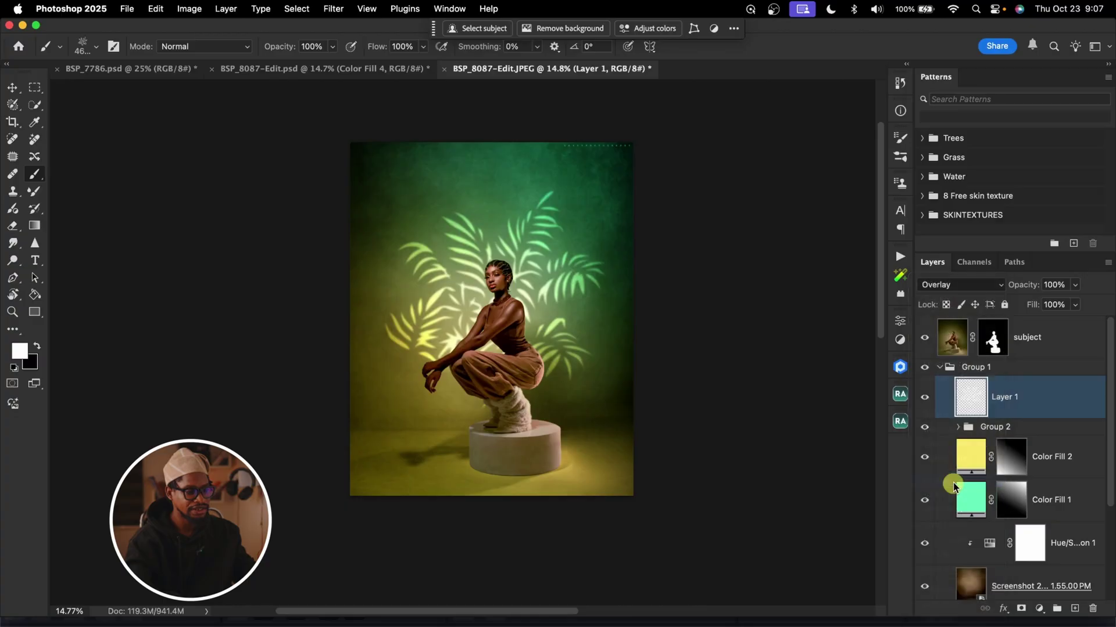
click(333, 9)
mouse_move(368, 164)
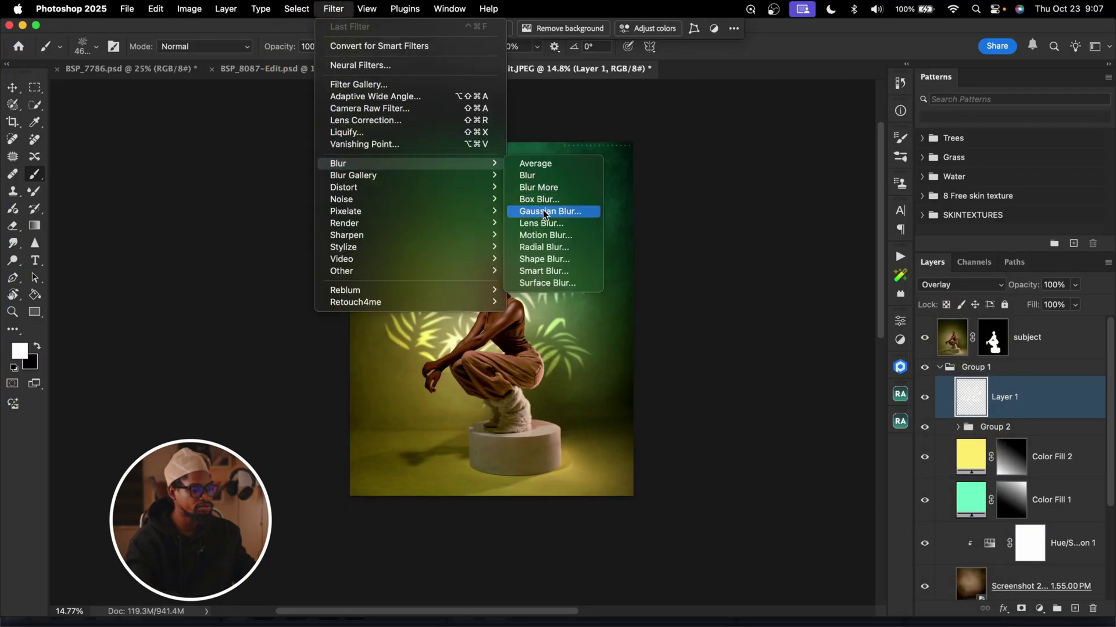
click(544, 212)
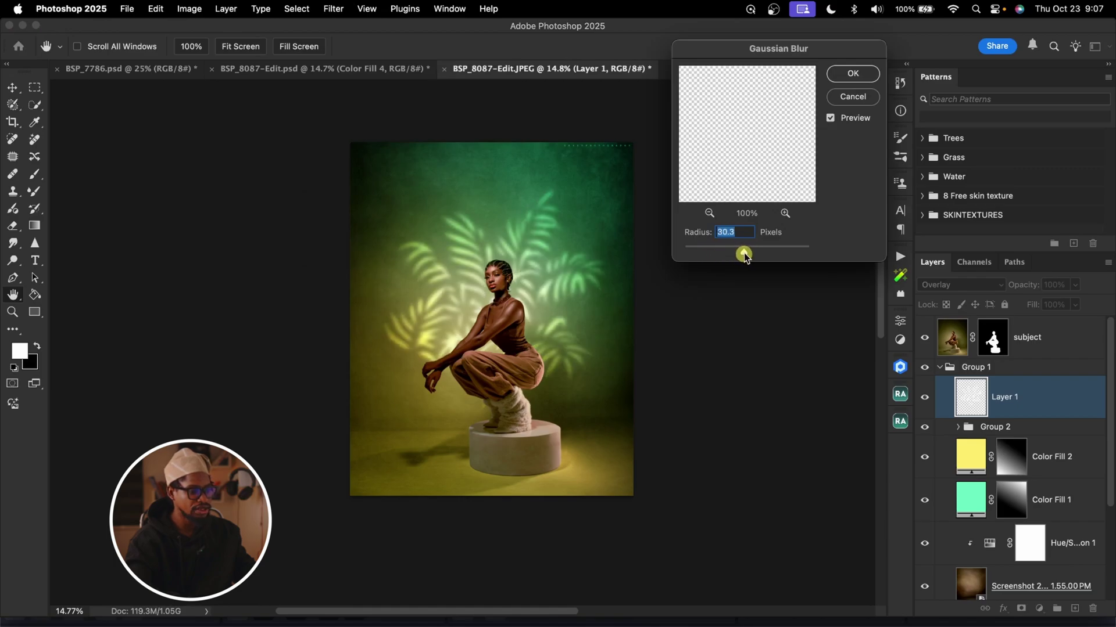
click(851, 74)
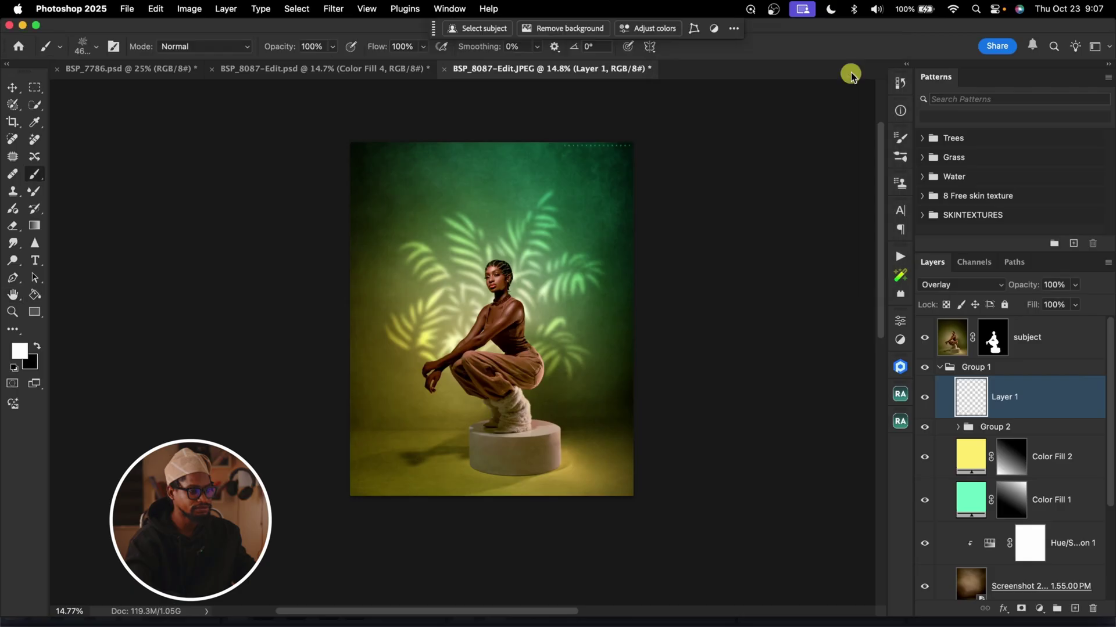
- In BSP_8087-Edit.psd, collapse Group 2 and briefly show Layers 27, 26 and 25 one at a time to preview their light shapes
click(326, 68)
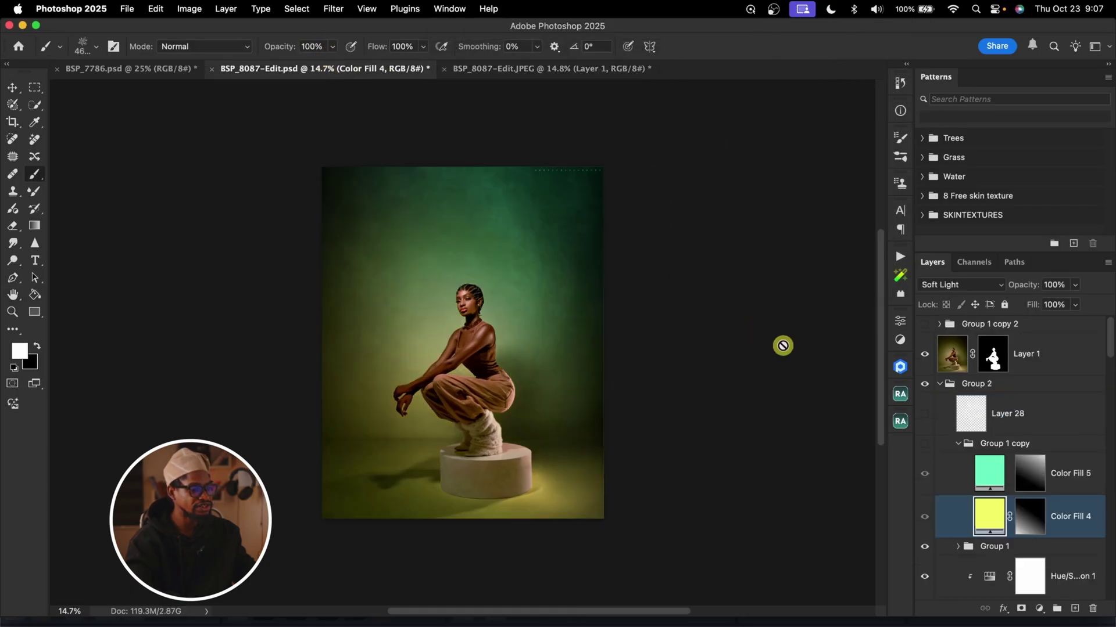
click(942, 388)
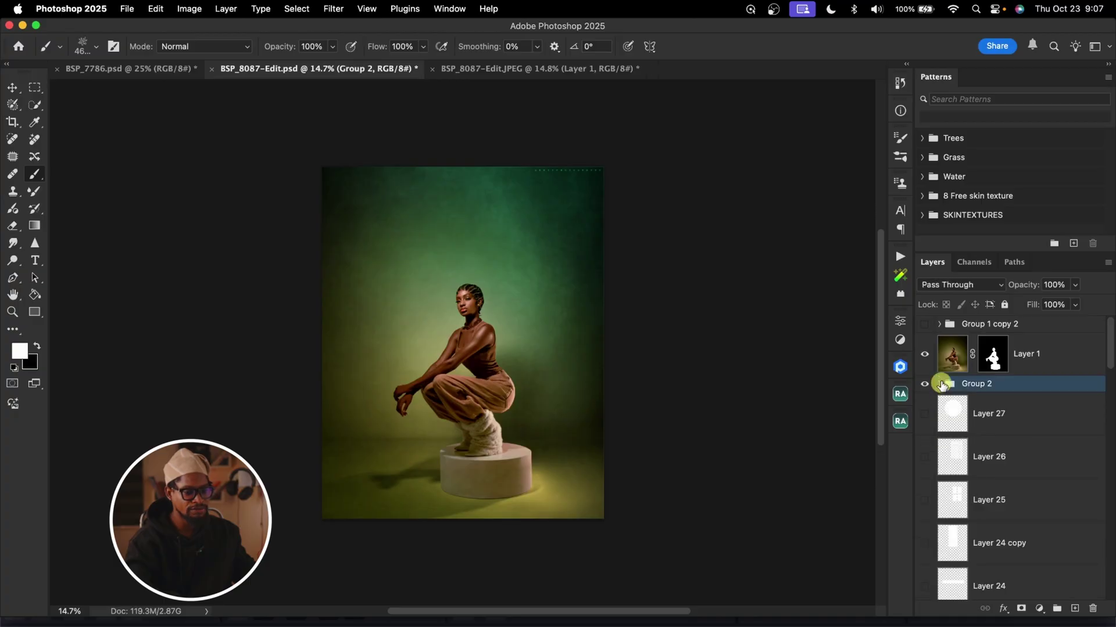
click(922, 415)
click(922, 415)
click(925, 458)
click(924, 458)
scroll(925, 465, down, 1)
click(923, 475)
click(923, 475)
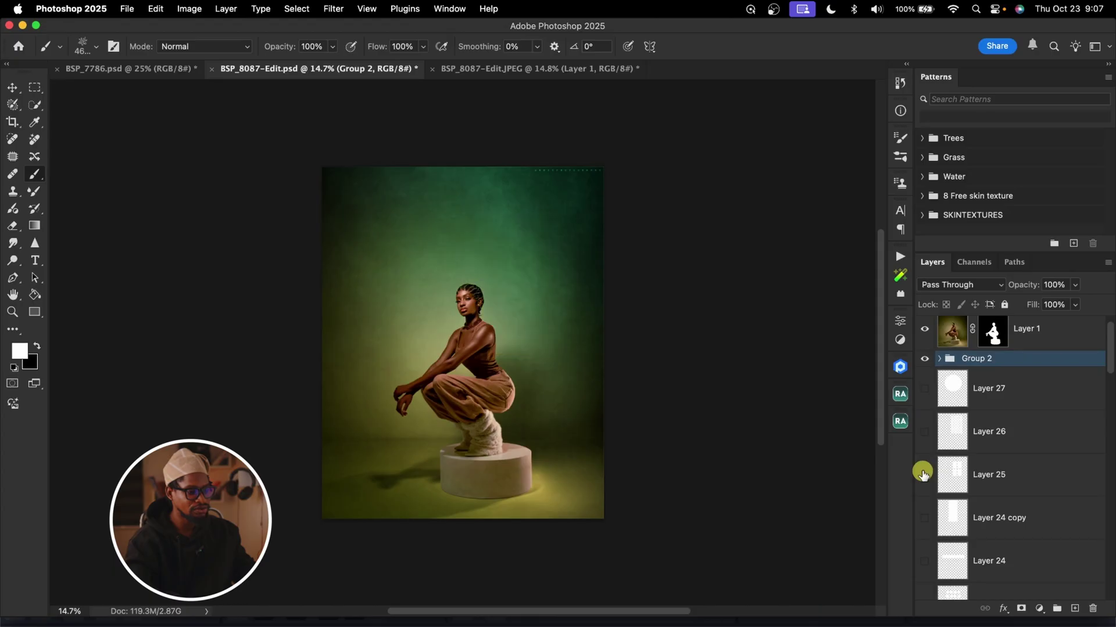
- Preview the light shapes on Layer 24 copy, Layer 24 and Layer 23, hiding each again after viewing
click(924, 518)
scroll(926, 517, down, 2)
click(924, 471)
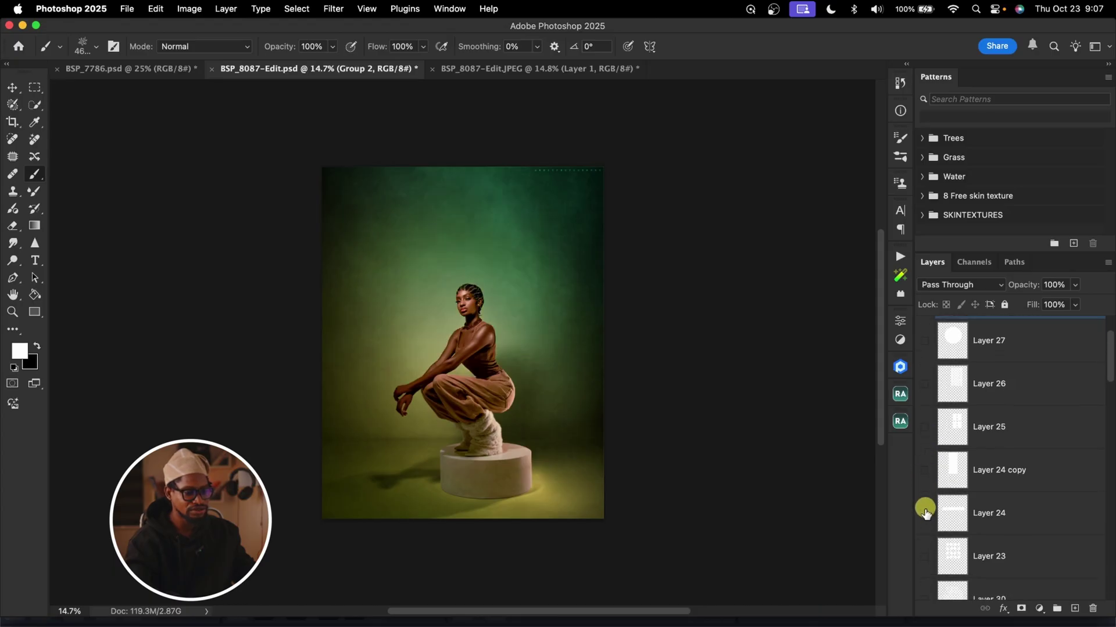
click(924, 514)
click(925, 542)
click(925, 525)
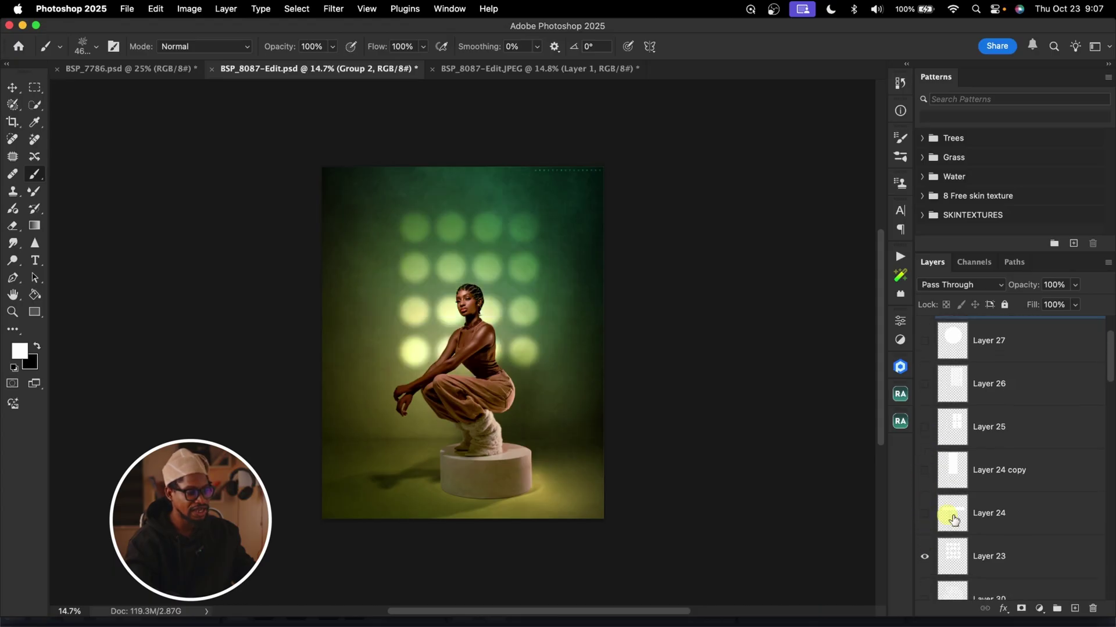
scroll(983, 528, down, 4)
click(926, 453)
- Preview the light effects on Layers 30, 29 and 22 by showing and hiding each one
click(925, 493)
click(925, 493)
scroll(964, 492, down, 2)
click(924, 494)
click(924, 493)
click(925, 529)
click(925, 529)
scroll(974, 532, down, 2)
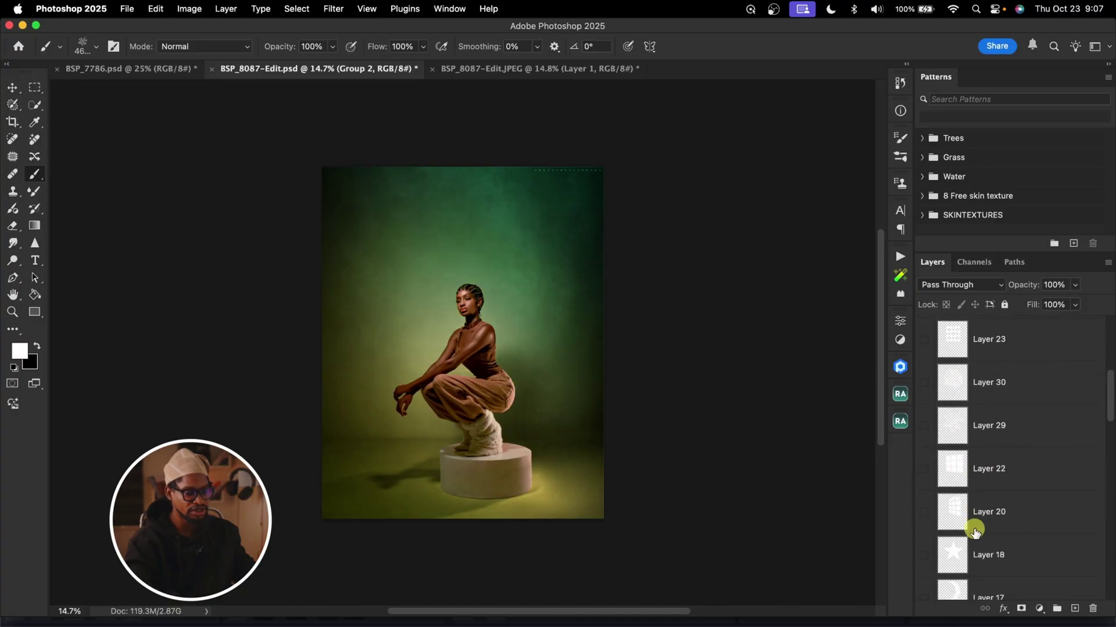
- Preview the light shapes on Layers 20, 18, 17 and 16, leaving each hidden after viewing
click(926, 513)
click(926, 514)
click(929, 546)
click(929, 547)
scroll(983, 520, down, 5)
click(926, 463)
click(927, 463)
click(923, 495)
click(924, 495)
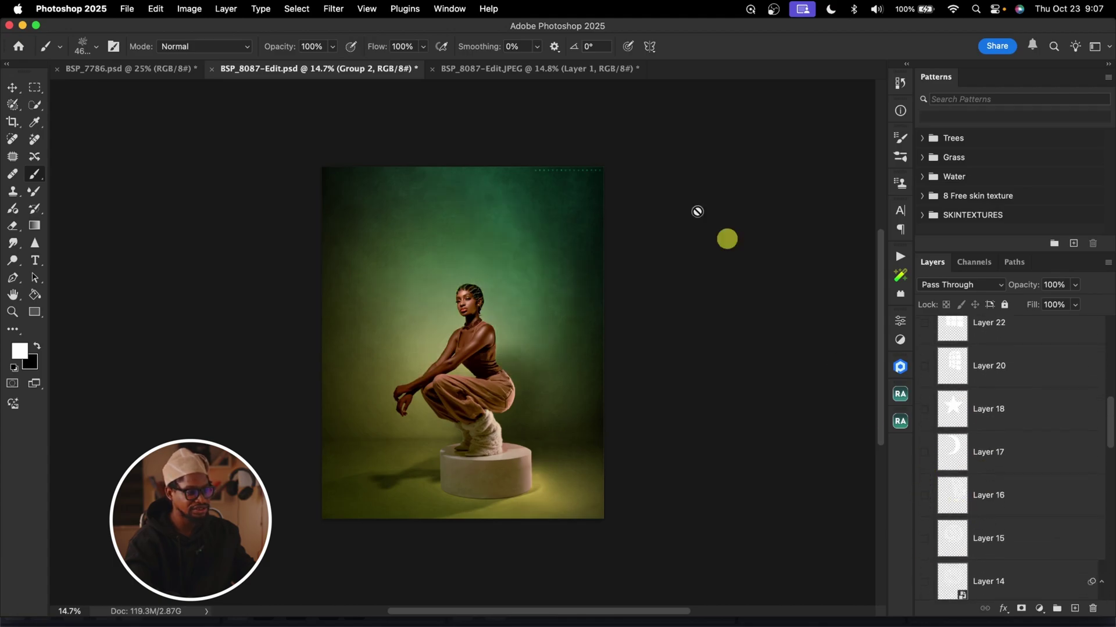
- Return to the BSP_8087-Edit.JPEG document and collapse Group 1
click(514, 68)
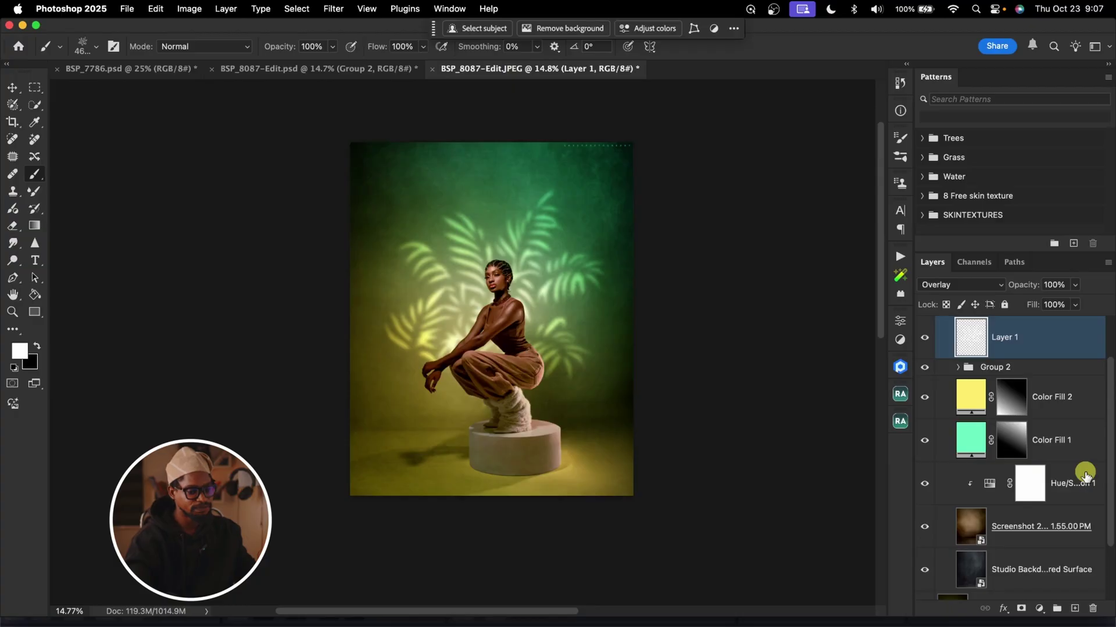
scroll(1083, 468, up, 2)
click(939, 368)
- Compare the image with and without the backdrop effects by hiding and showing Group 1 twice
key(z)
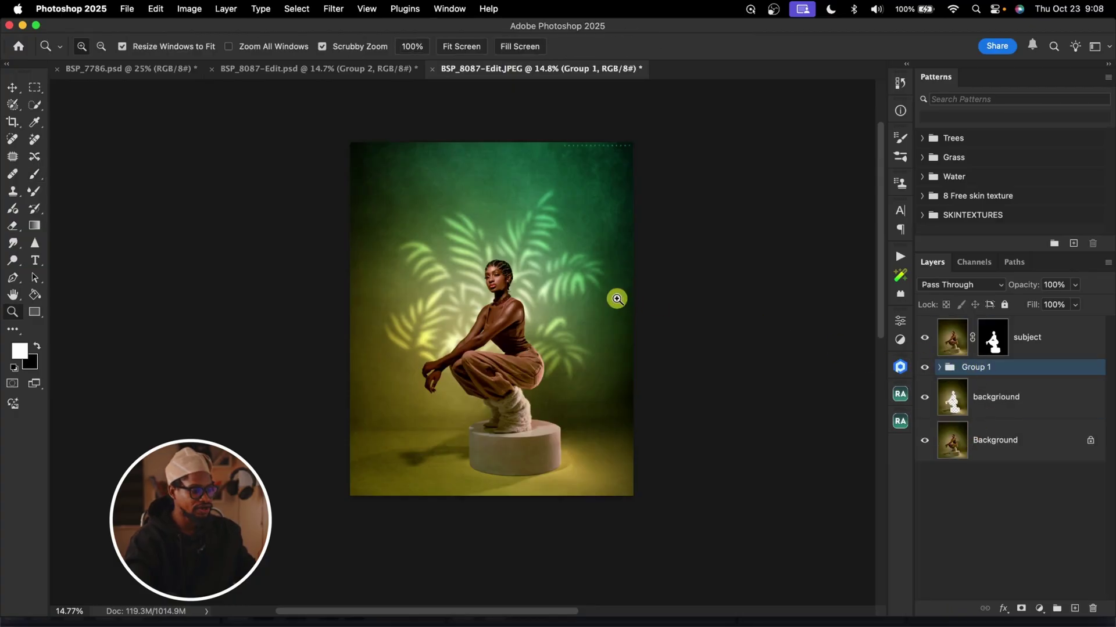
drag(598, 297, 590, 298)
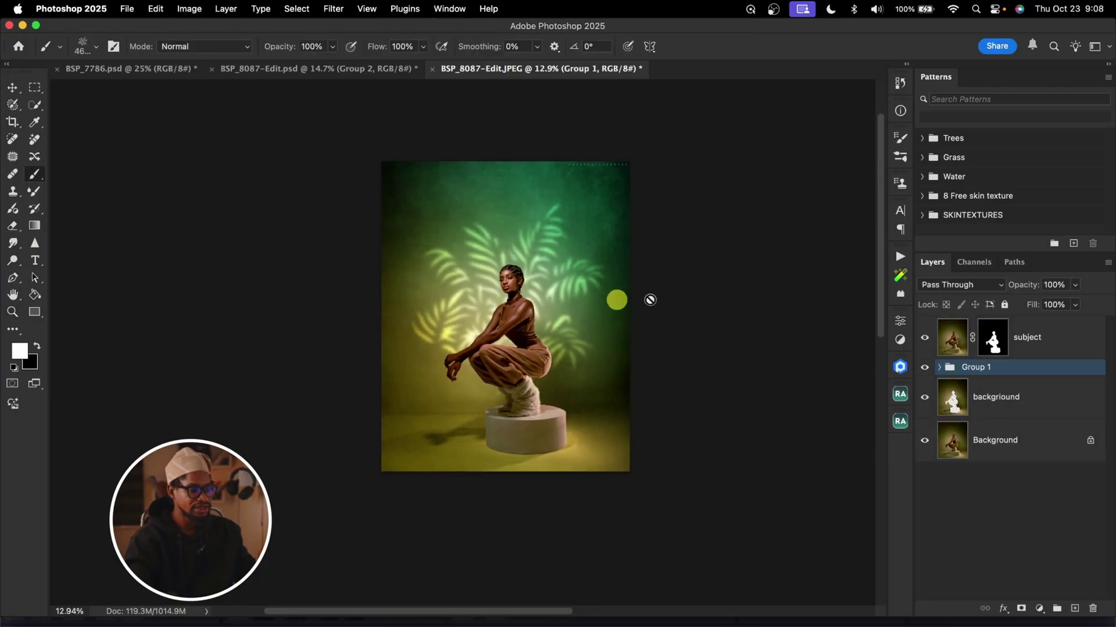
click(924, 368)
click(925, 368)
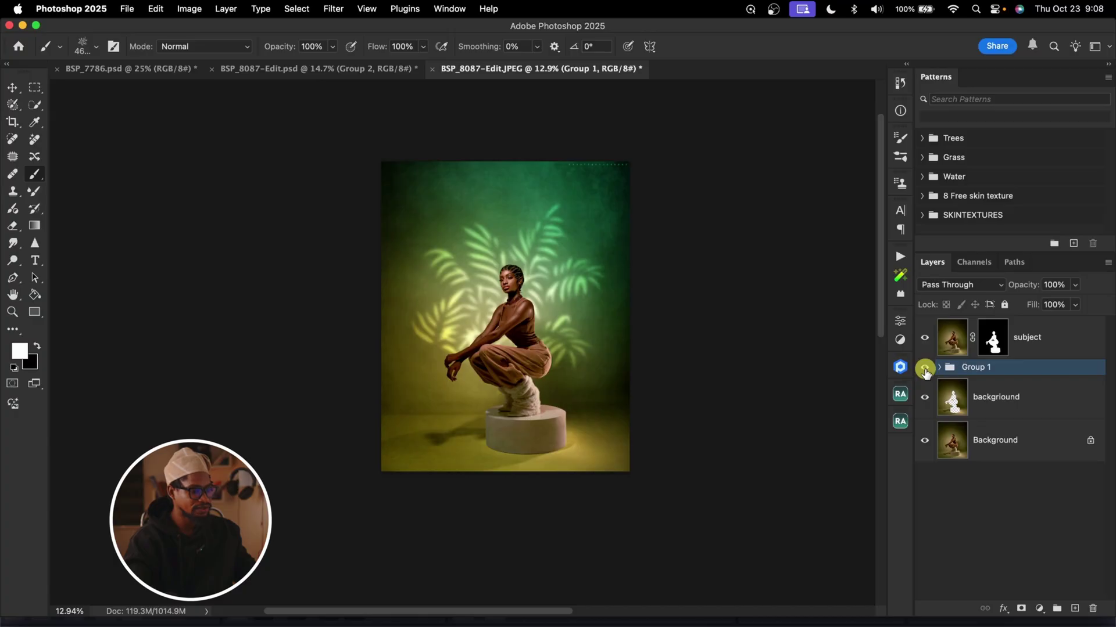
click(924, 368)
click(924, 368)
key(z)
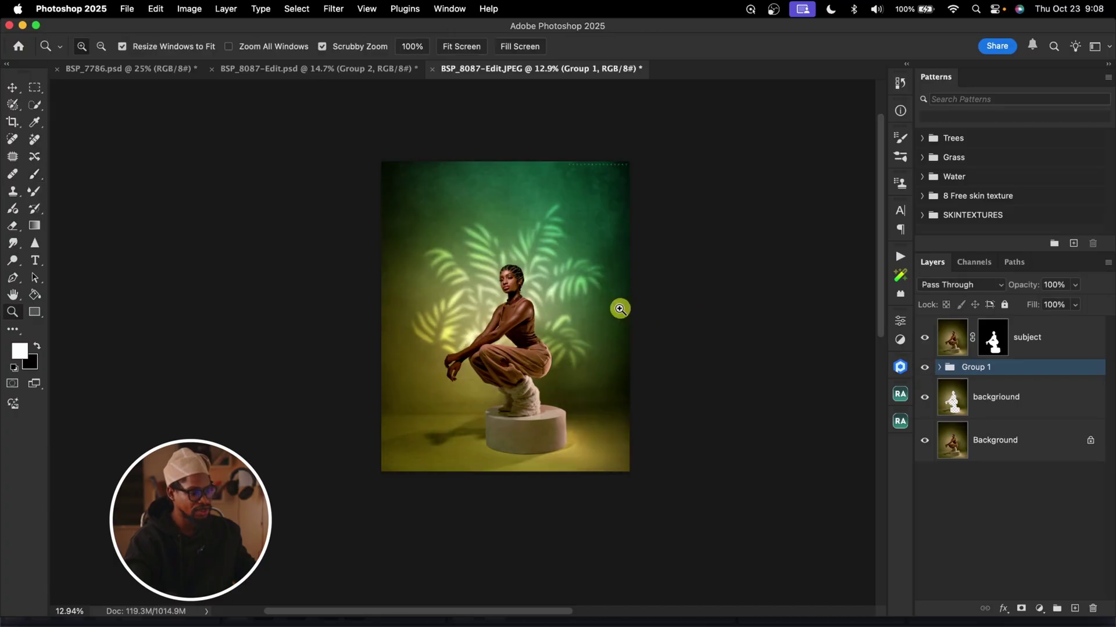